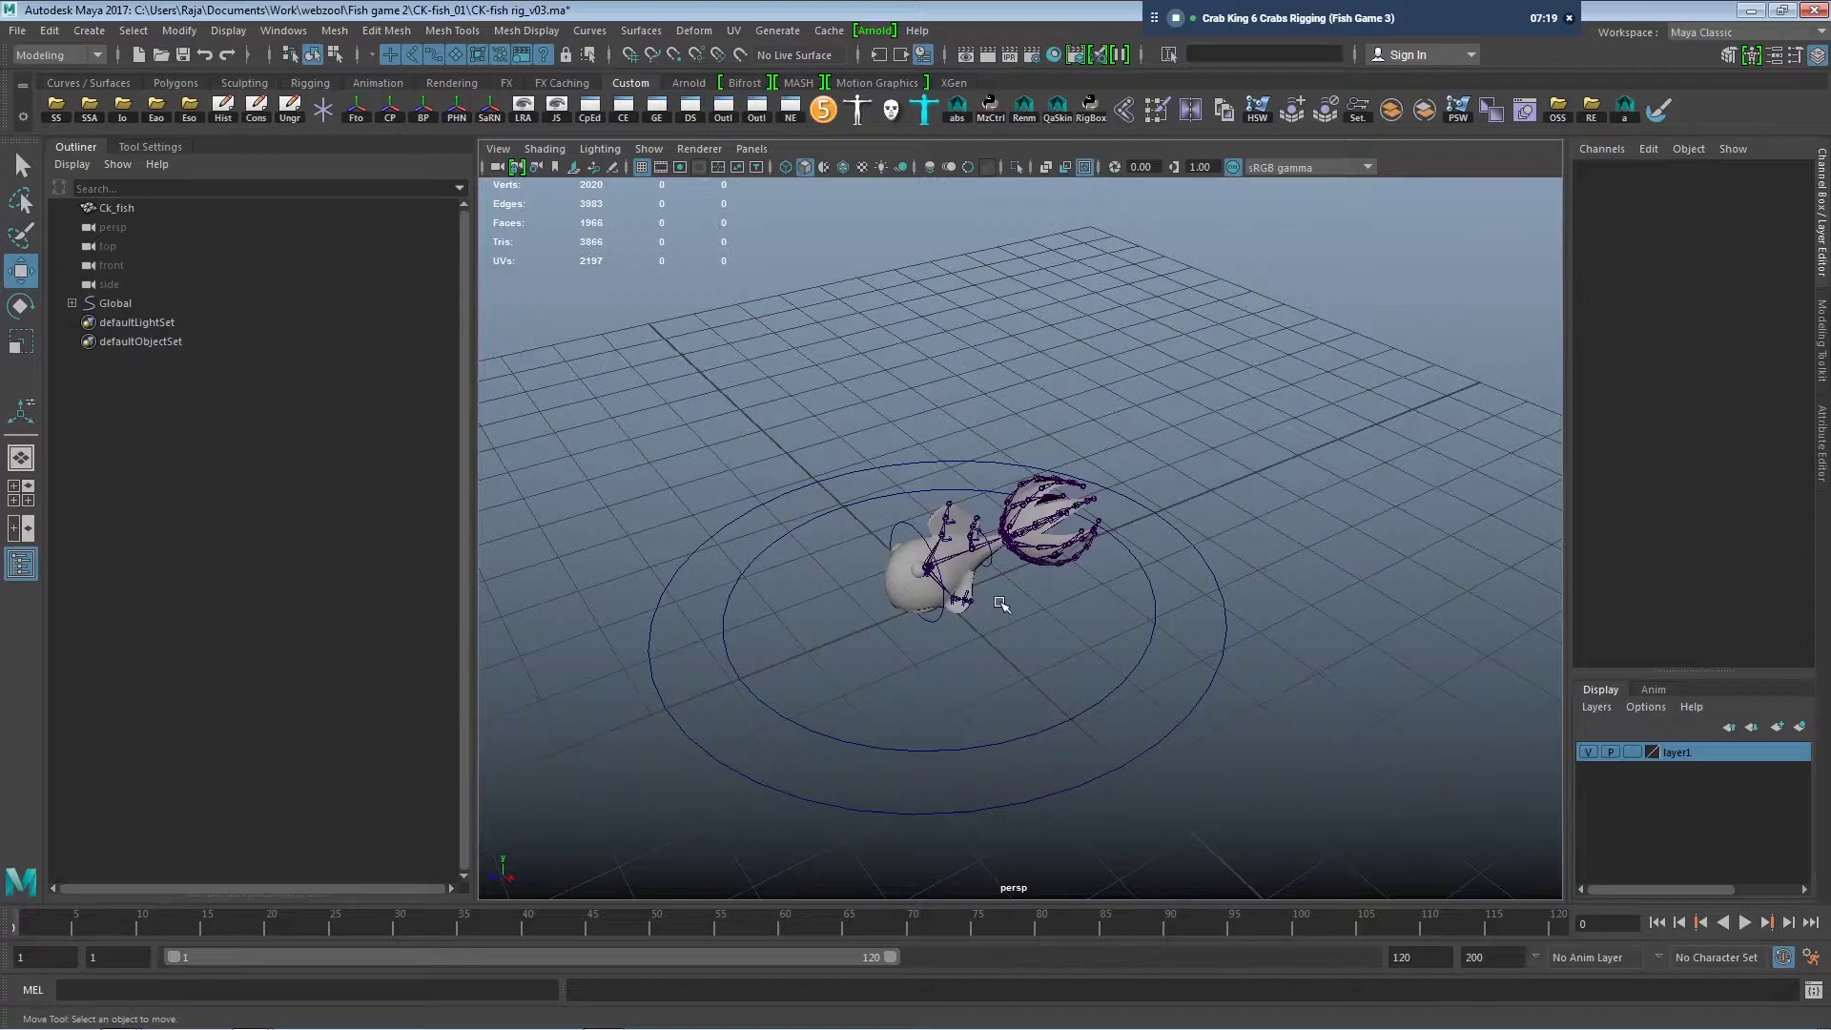
Orbit and zoom in on the fish rig's tail fin joints.
mouse_move(973, 561)
alt+mouse_down()
mouse_move(1274, 540)
mouse_move(1193, 625)
alt+mouse_up()
scroll(1183, 567, up, 5)
scroll(1192, 625, up, 3)
scroll(1193, 625, up, 3)
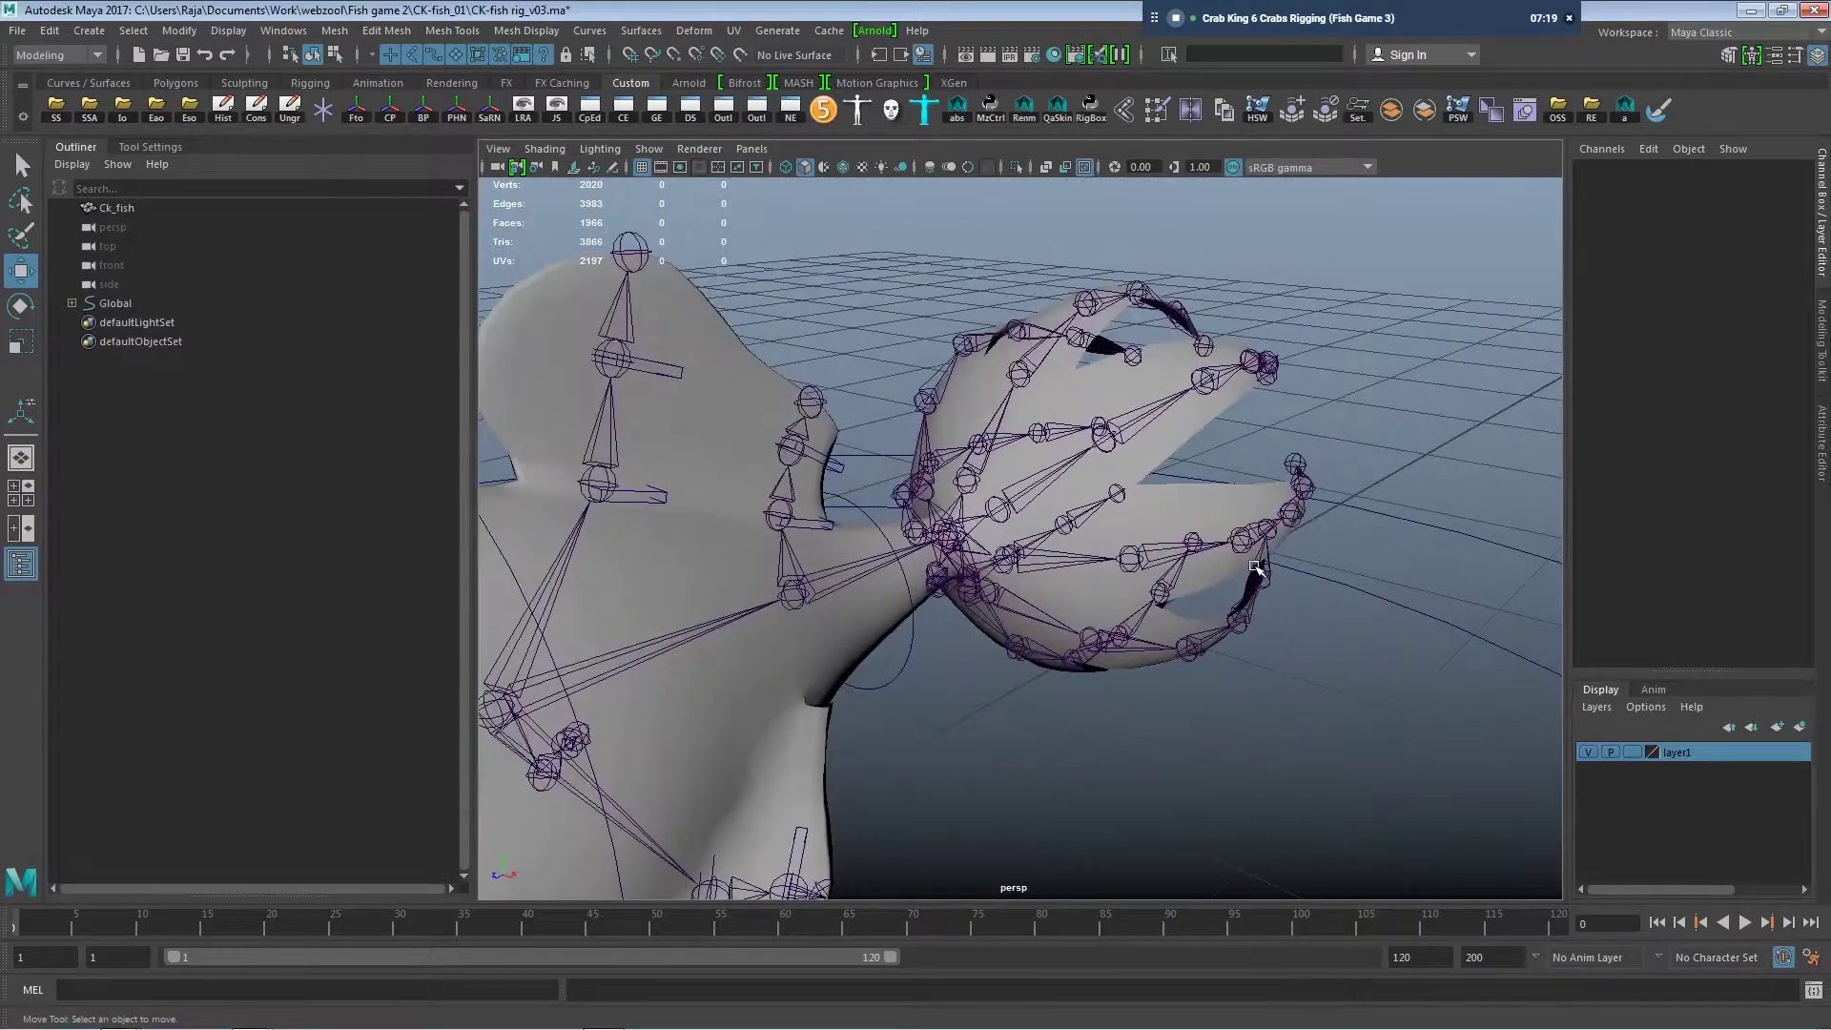
scroll(1192, 624, down, 5)
alt+drag(1192, 624, 1196, 663)
scroll(1196, 663, up, 4)
scroll(1196, 663, up, 2)
mouse_move(1196, 663)
alt+mouse_down()
mouse_move(1103, 576)
mouse_move(1025, 541)
mouse_move(1087, 561)
mouse_move(1347, 446)
alt+mouse_up()
Select the tail fin joints and set their Radius to 0.3, then deselect.
click(1003, 527)
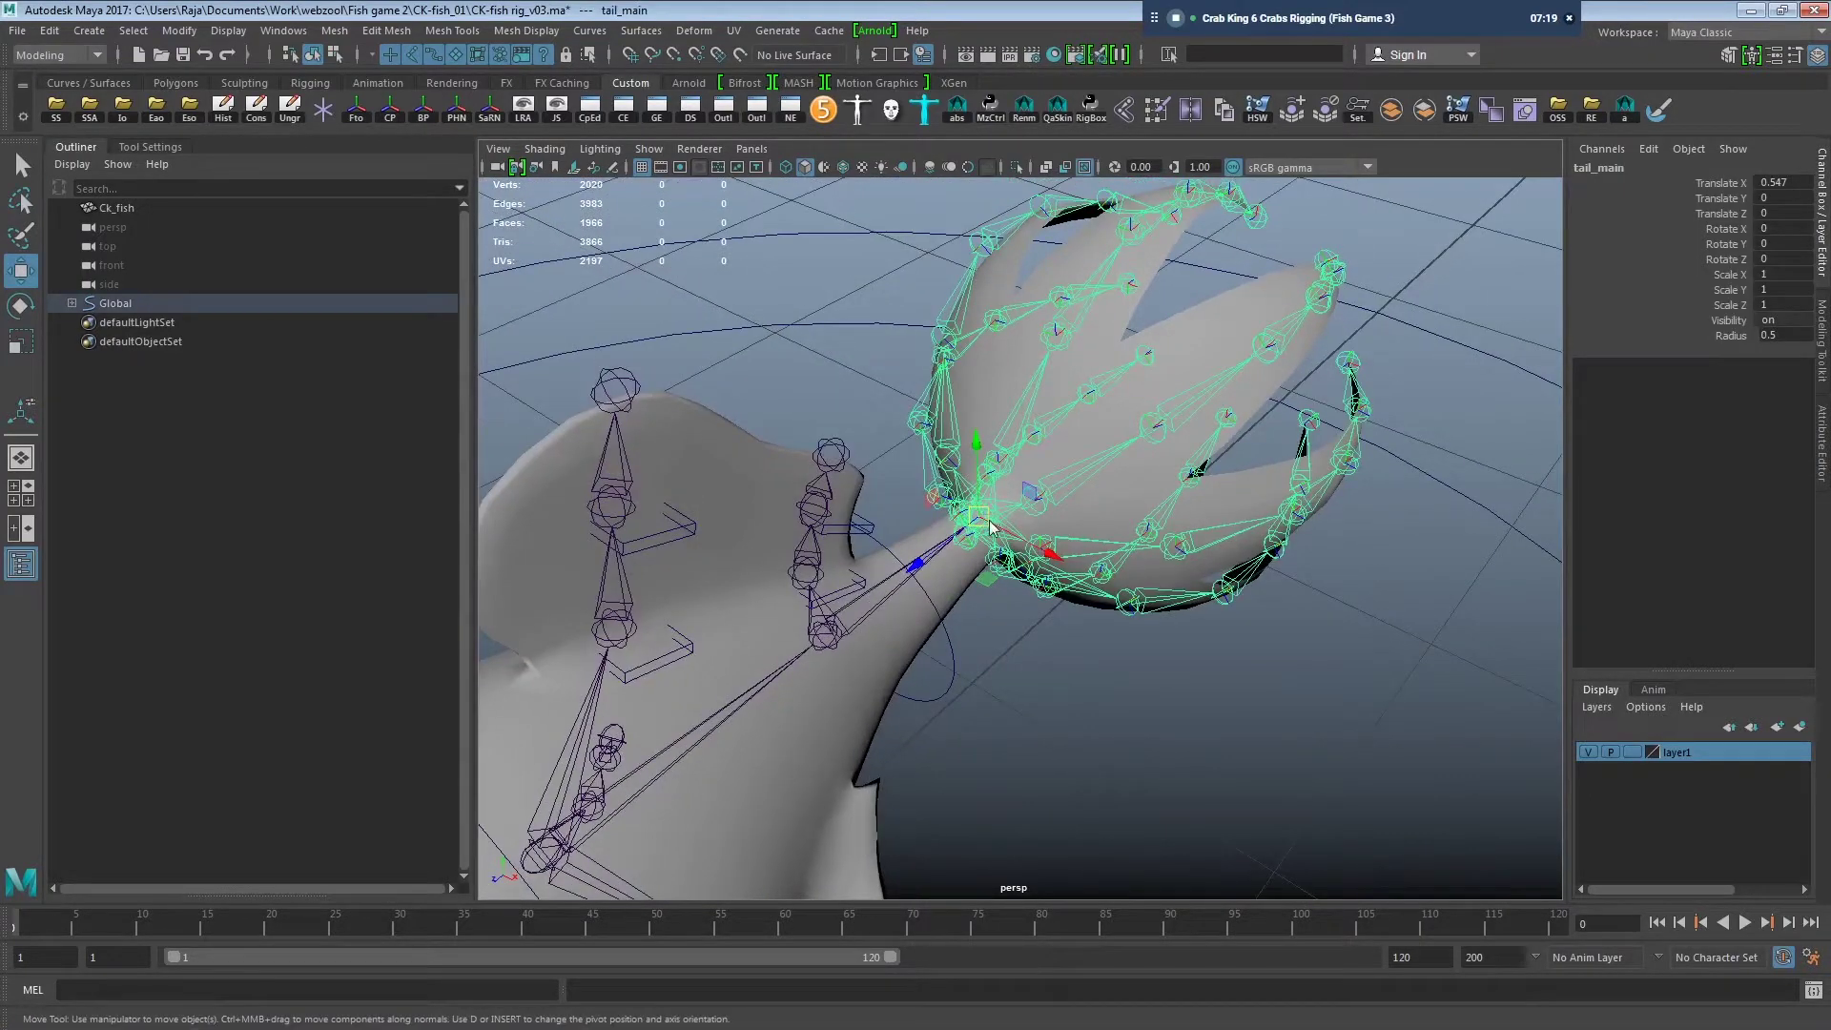
click(1347, 362)
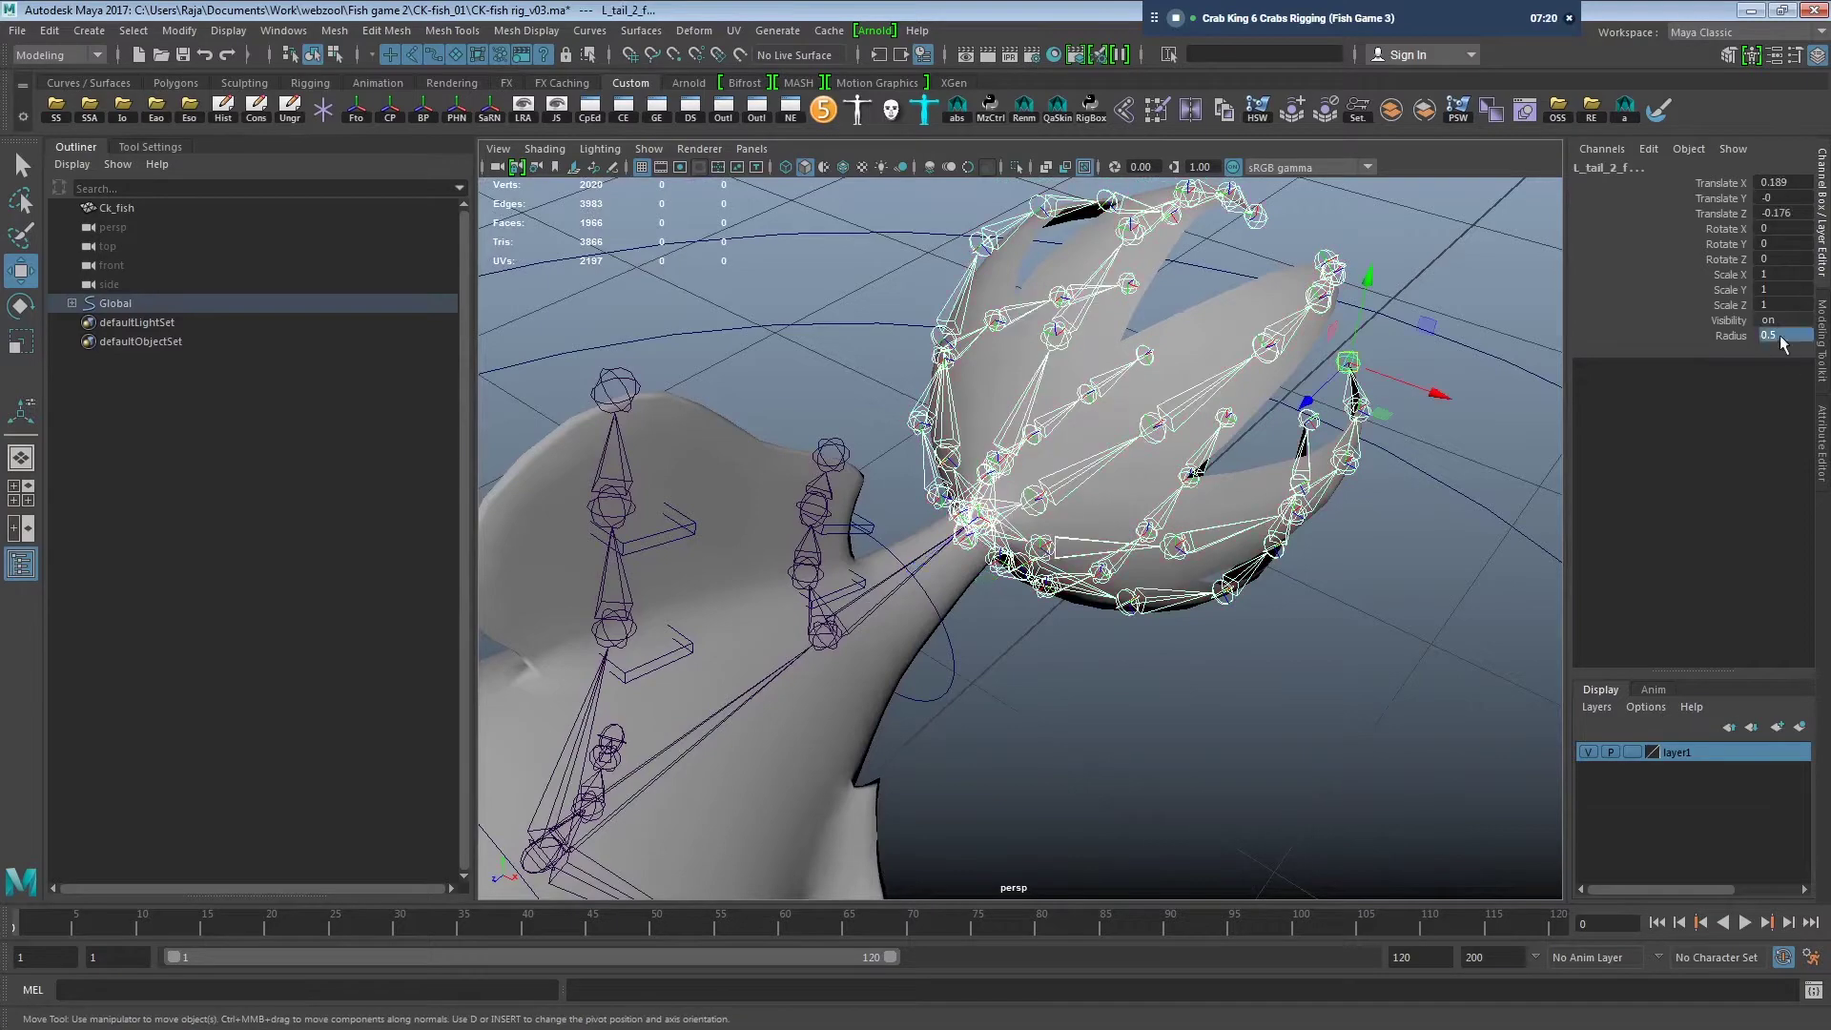
text(3)
text(0.3)
key(Return)
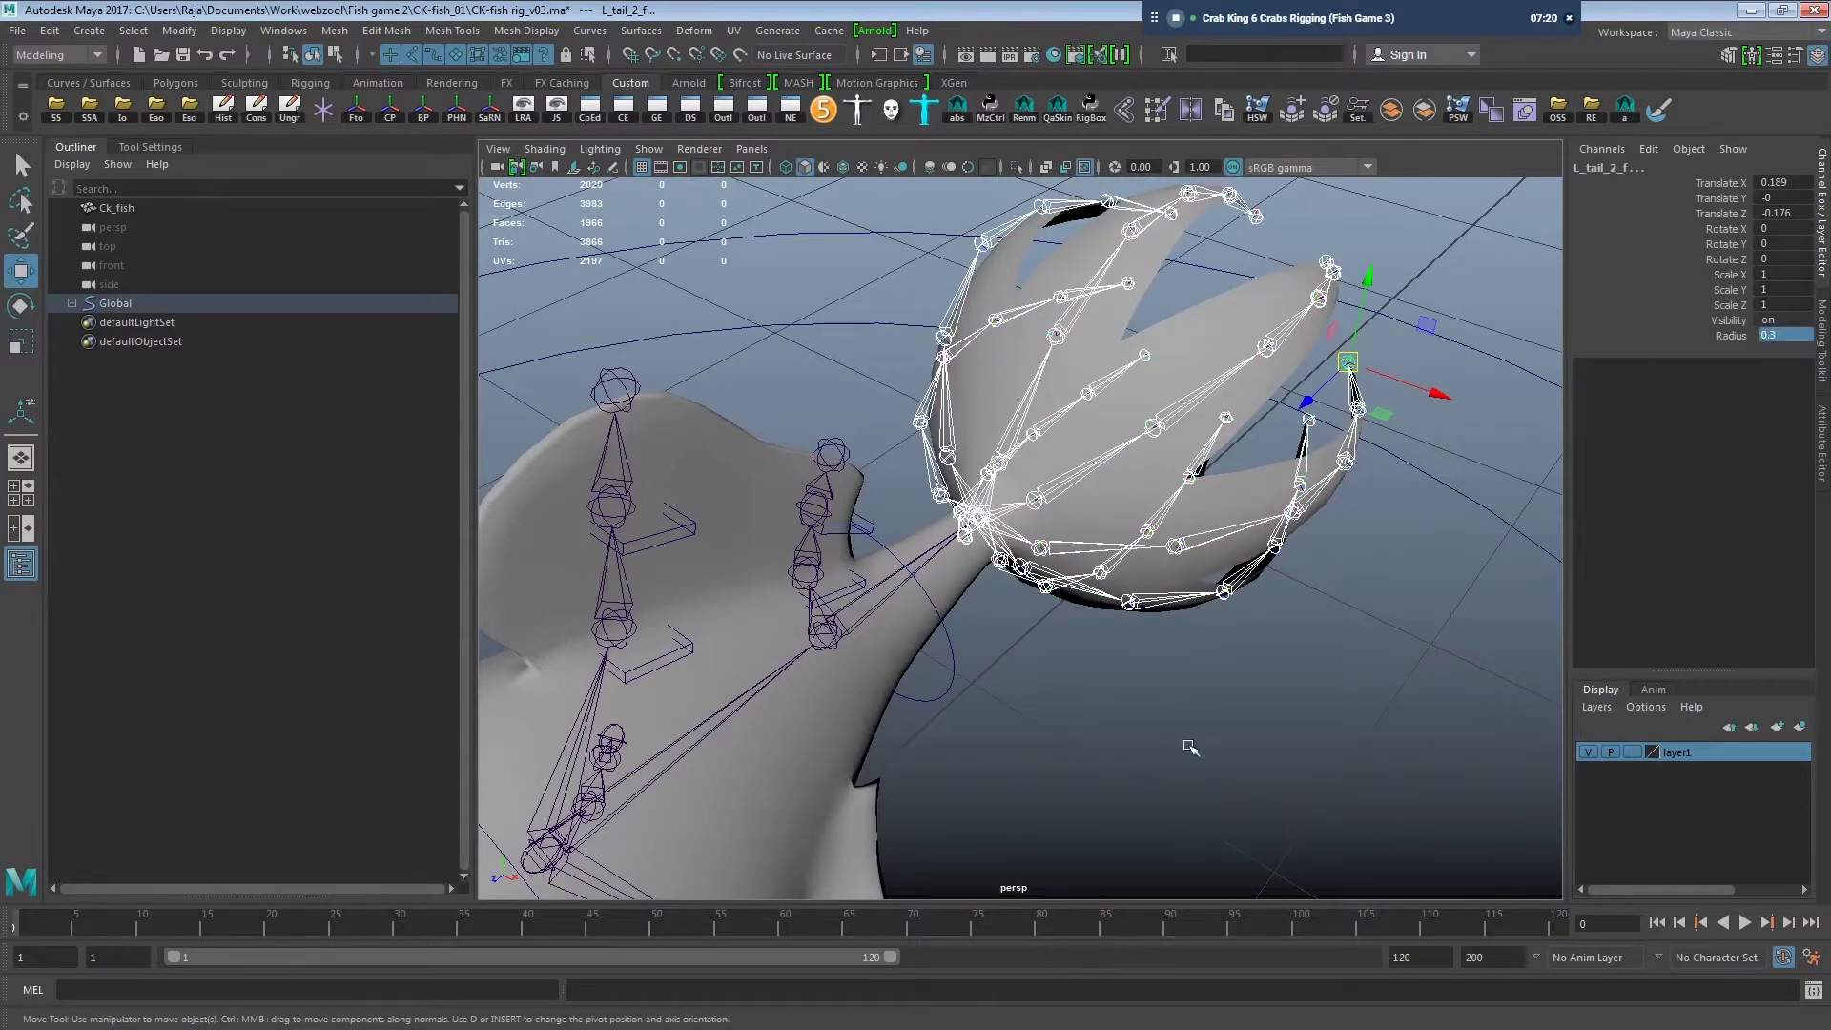
click(1190, 747)
mouse_move(1332, 677)
alt+mouse_down()
mouse_move(1142, 620)
mouse_move(1183, 596)
alt+mouse_up()
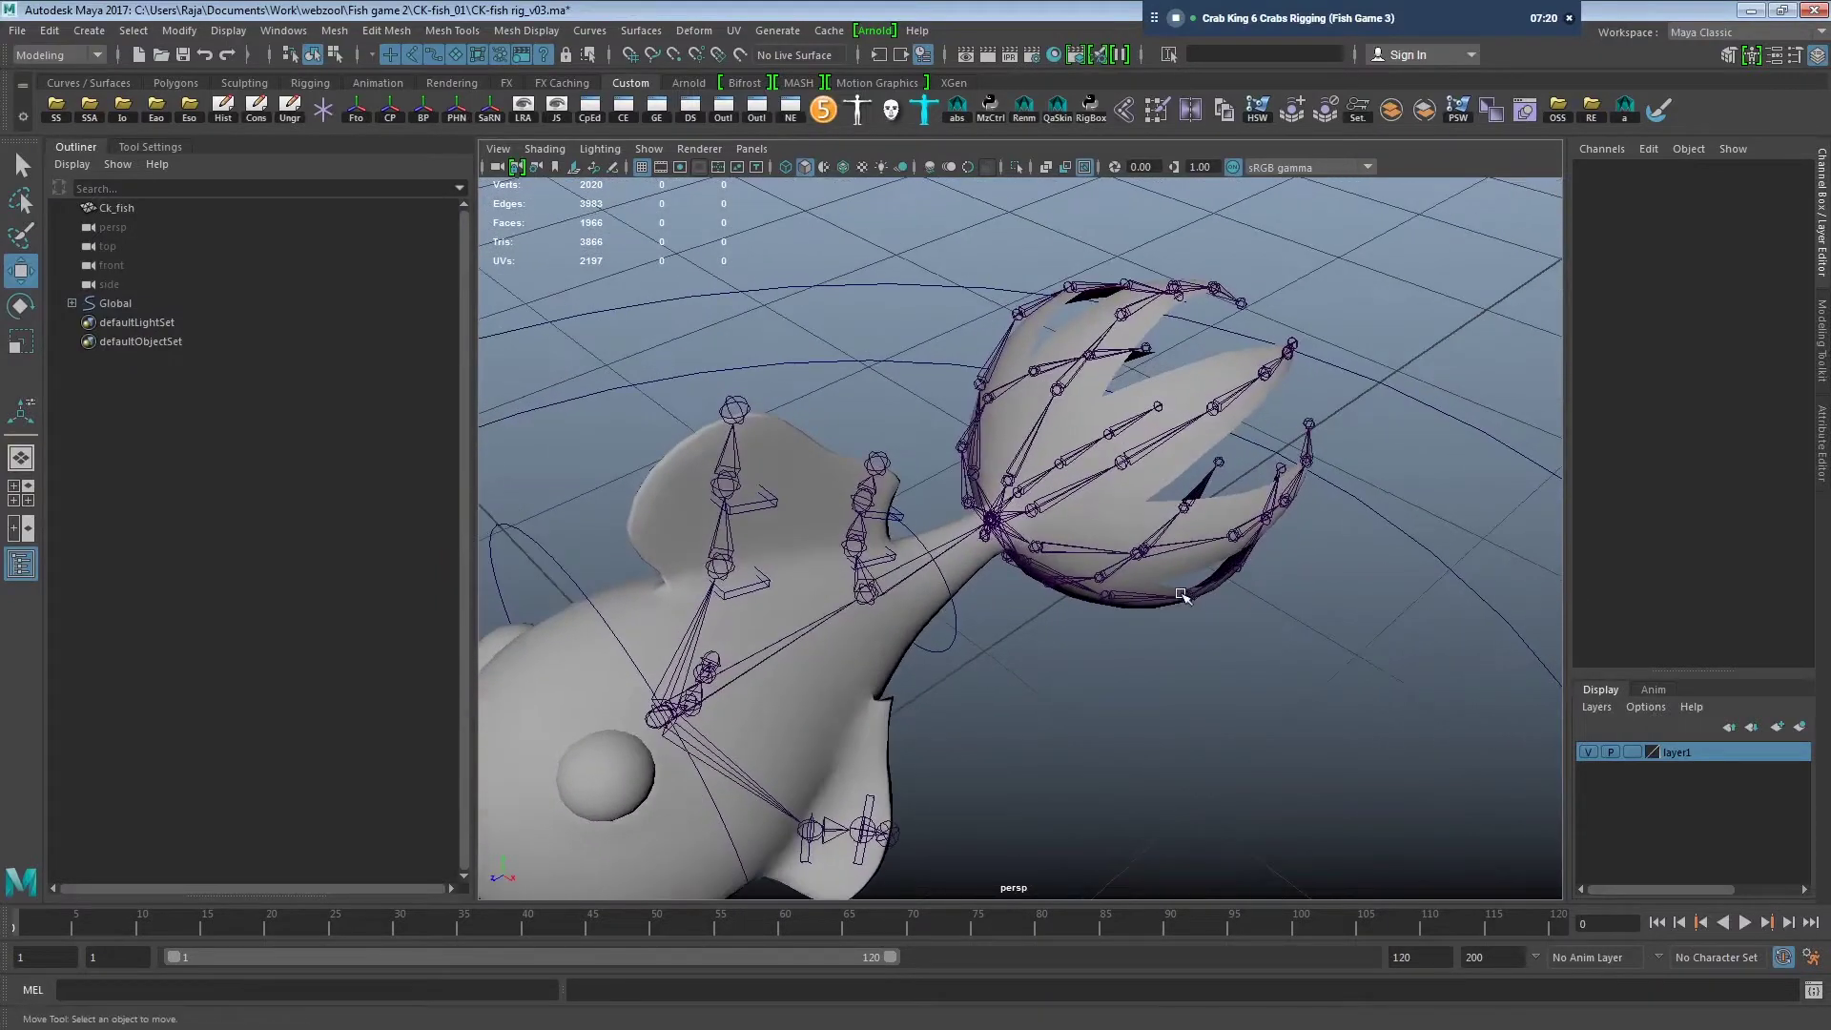
alt+drag(1211, 592, 1175, 590)
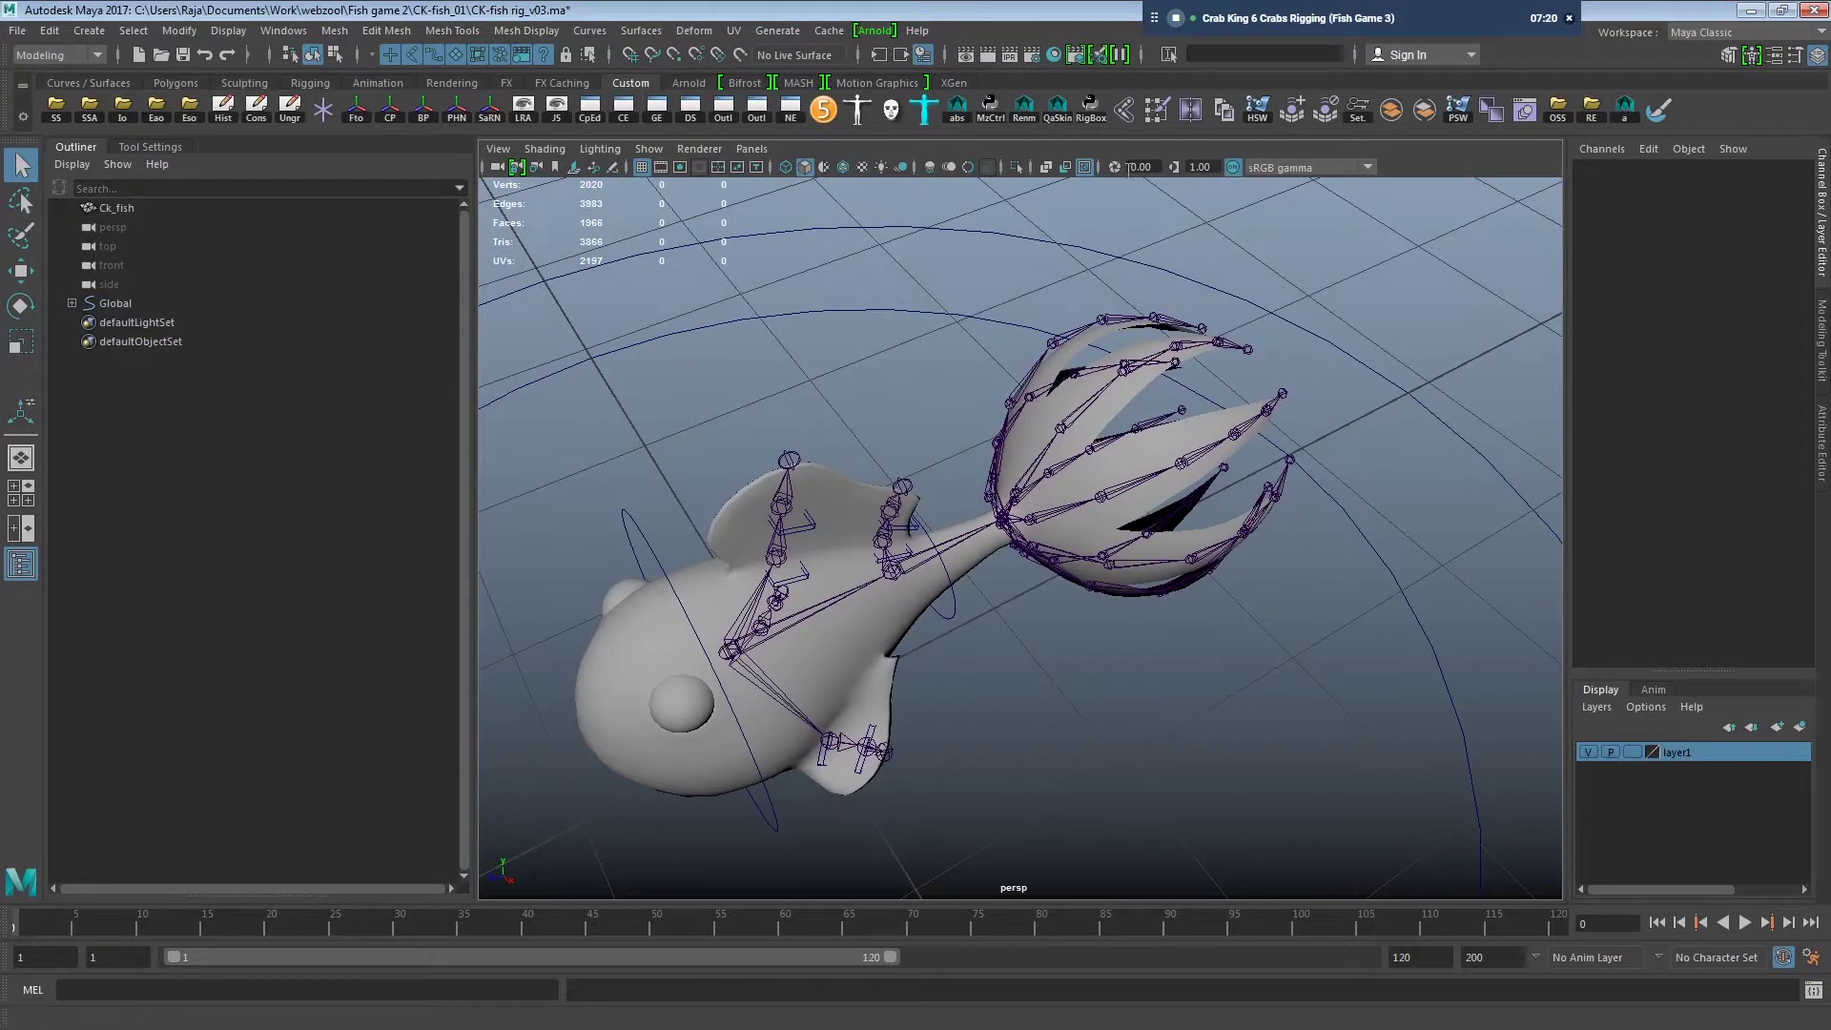
Open the mz_ctrlCreator controller tool and move its window clear of the outliner.
click(989, 119)
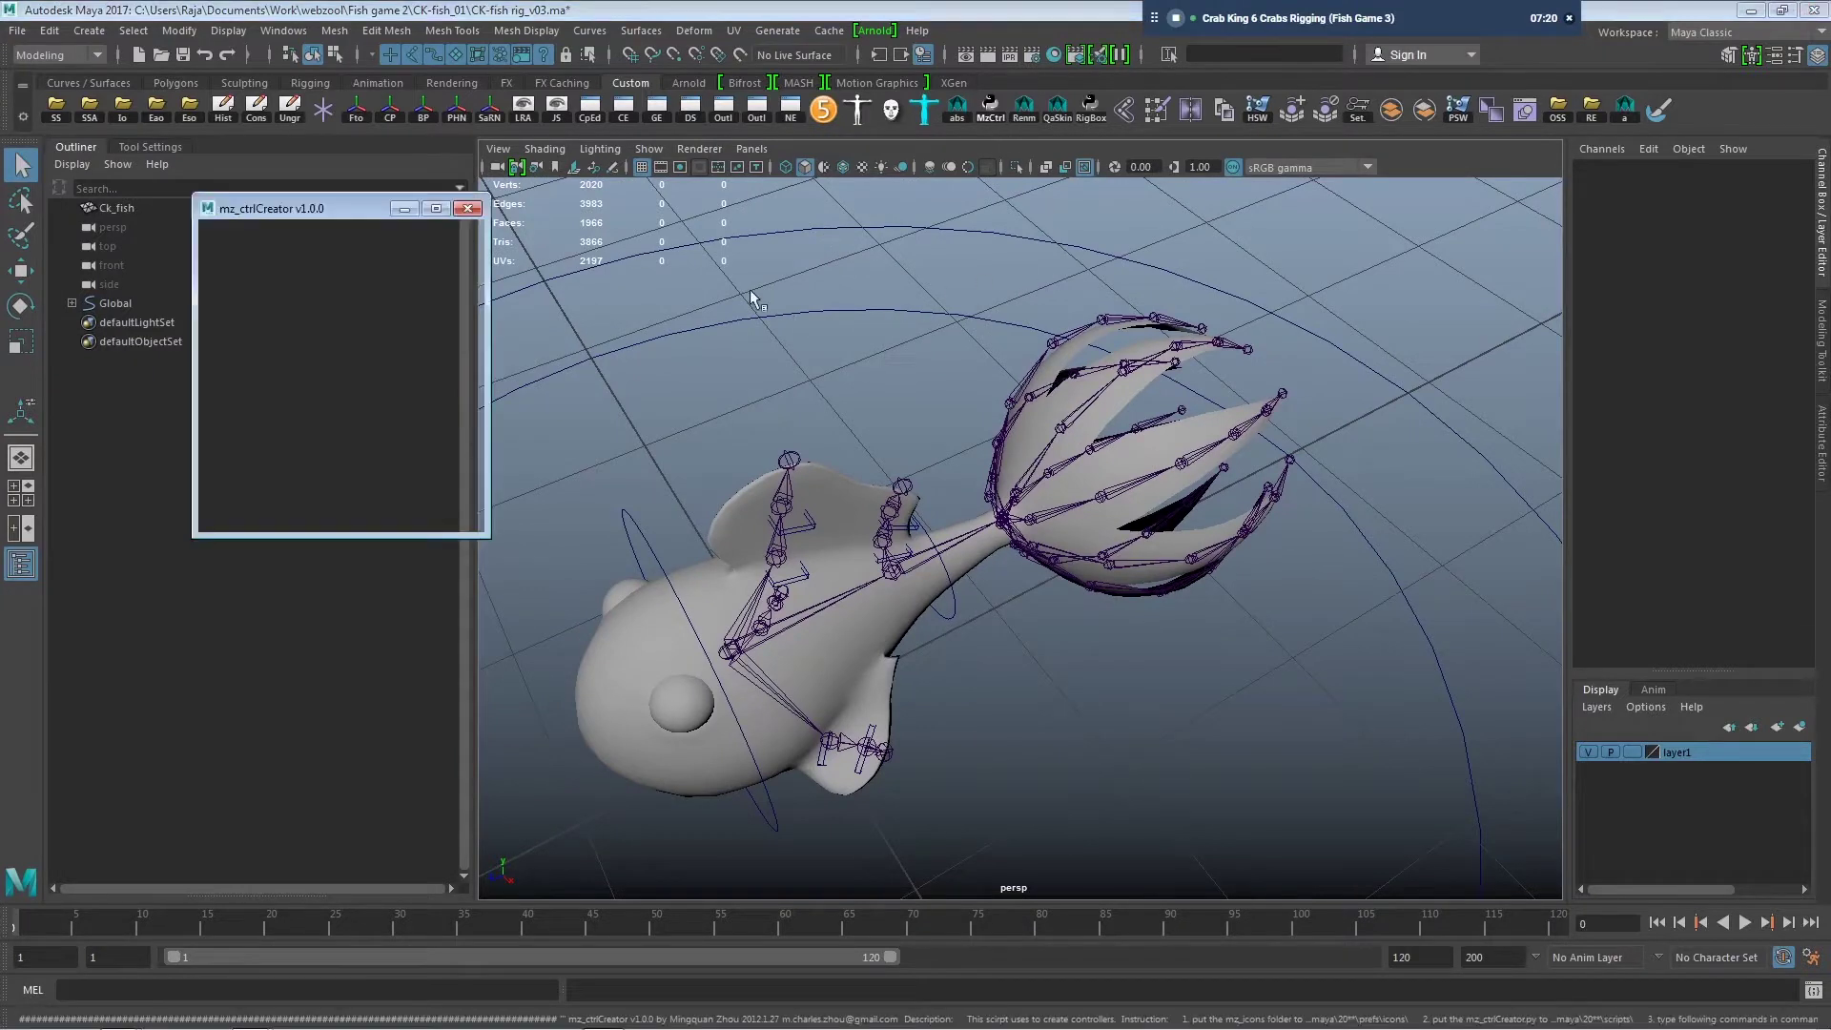
drag(375, 216, 570, 220)
click(605, 262)
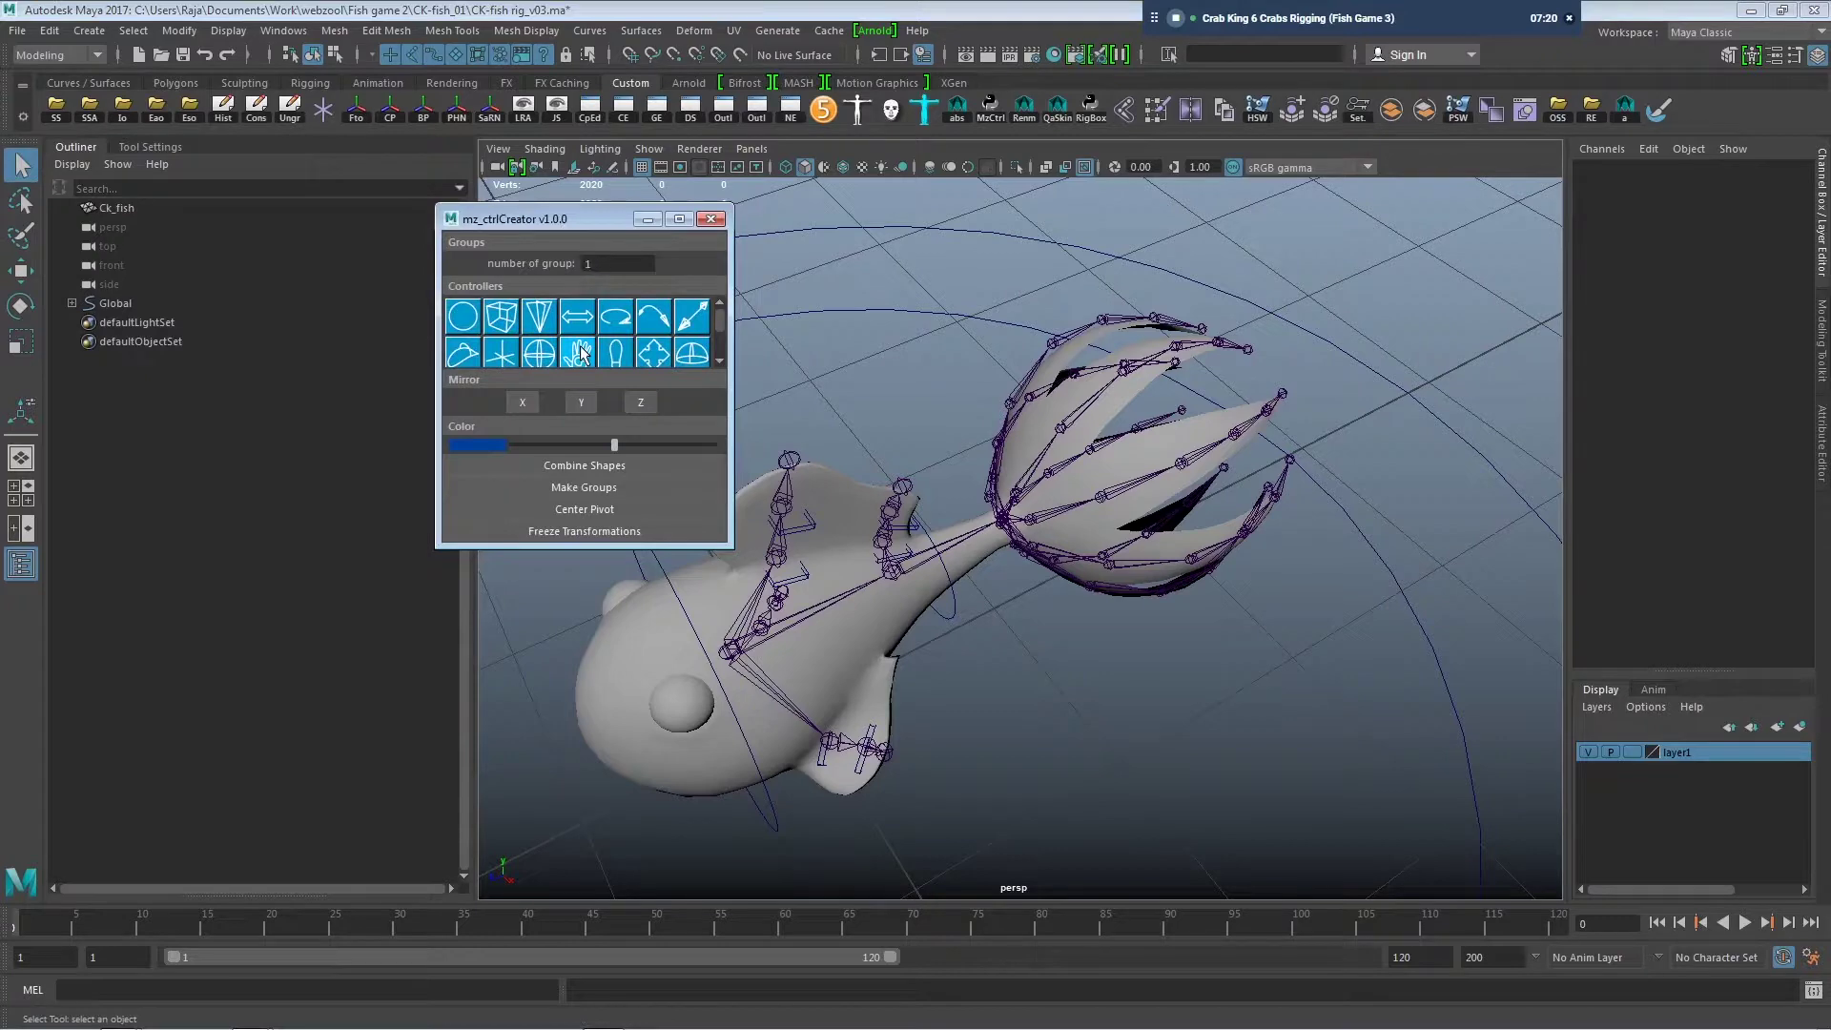
scroll(1097, 498, up, 3)
alt+drag(1049, 496, 1096, 498)
scroll(1096, 498, up, 2)
Add cube controllers to the L_tail_1_a, L_tail_1_b and next fin joint chains.
click(1095, 494)
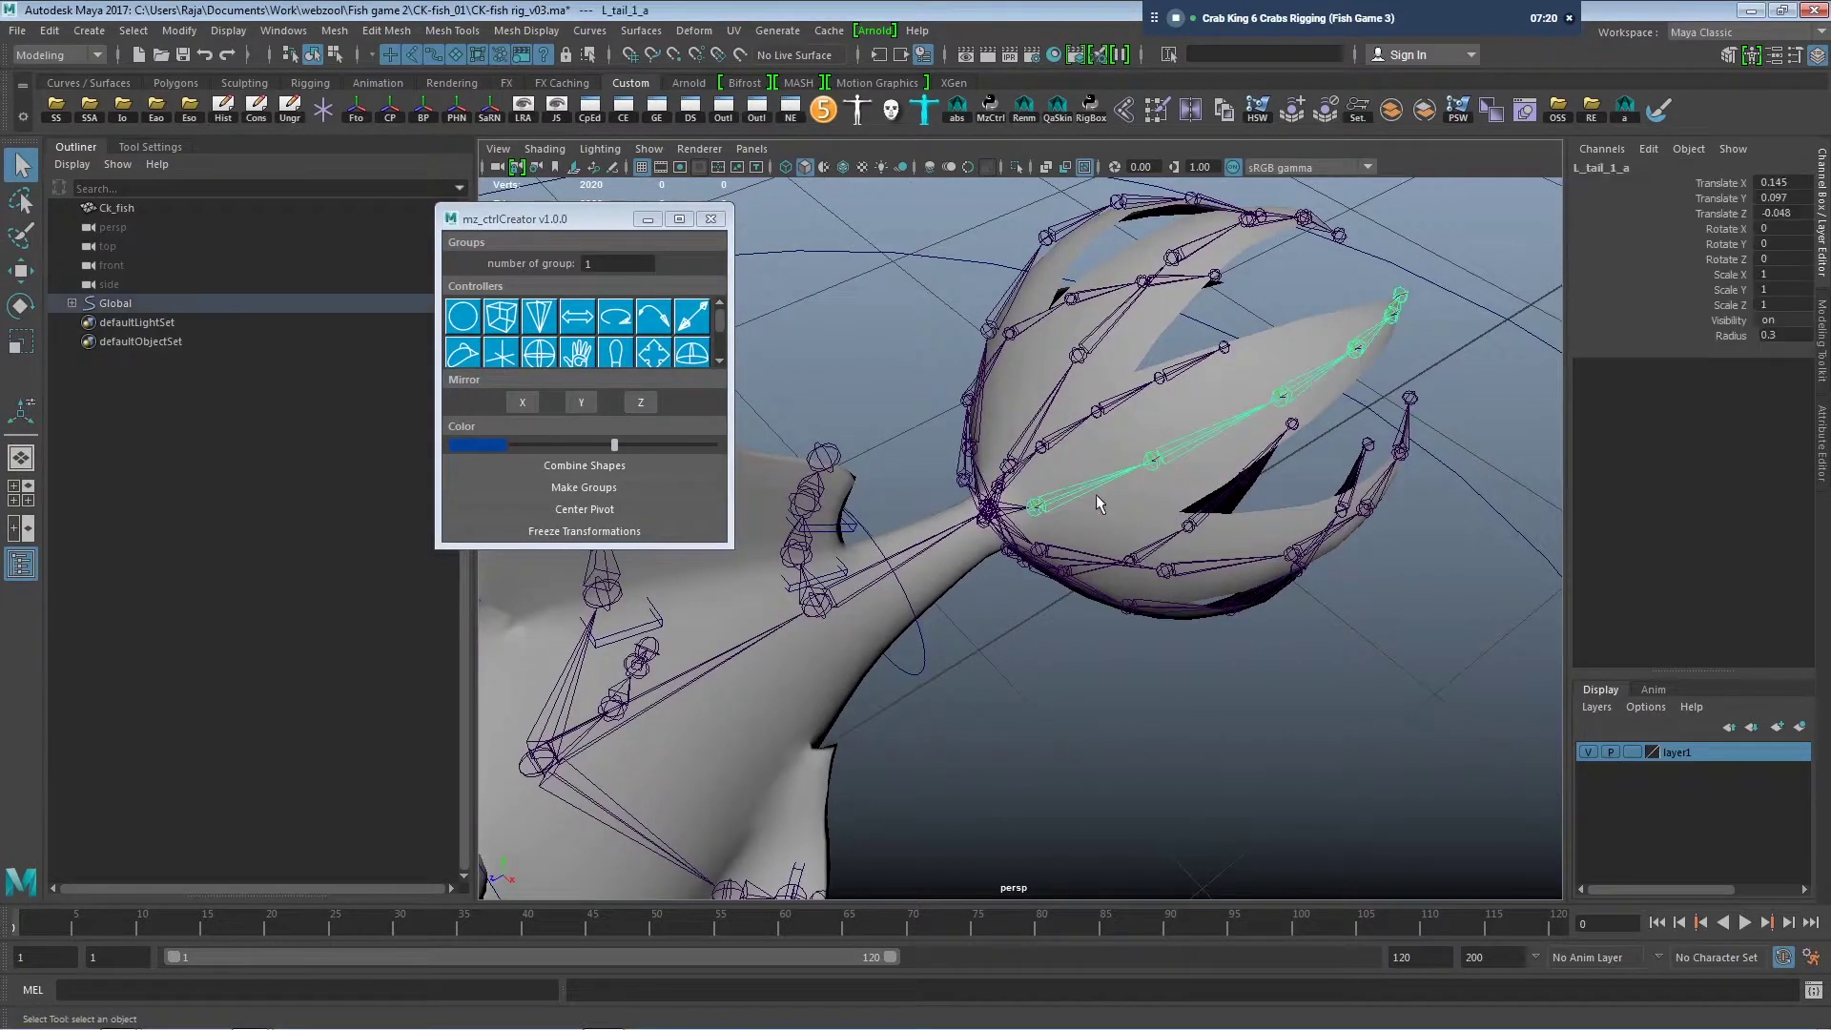
click(498, 324)
click(1197, 436)
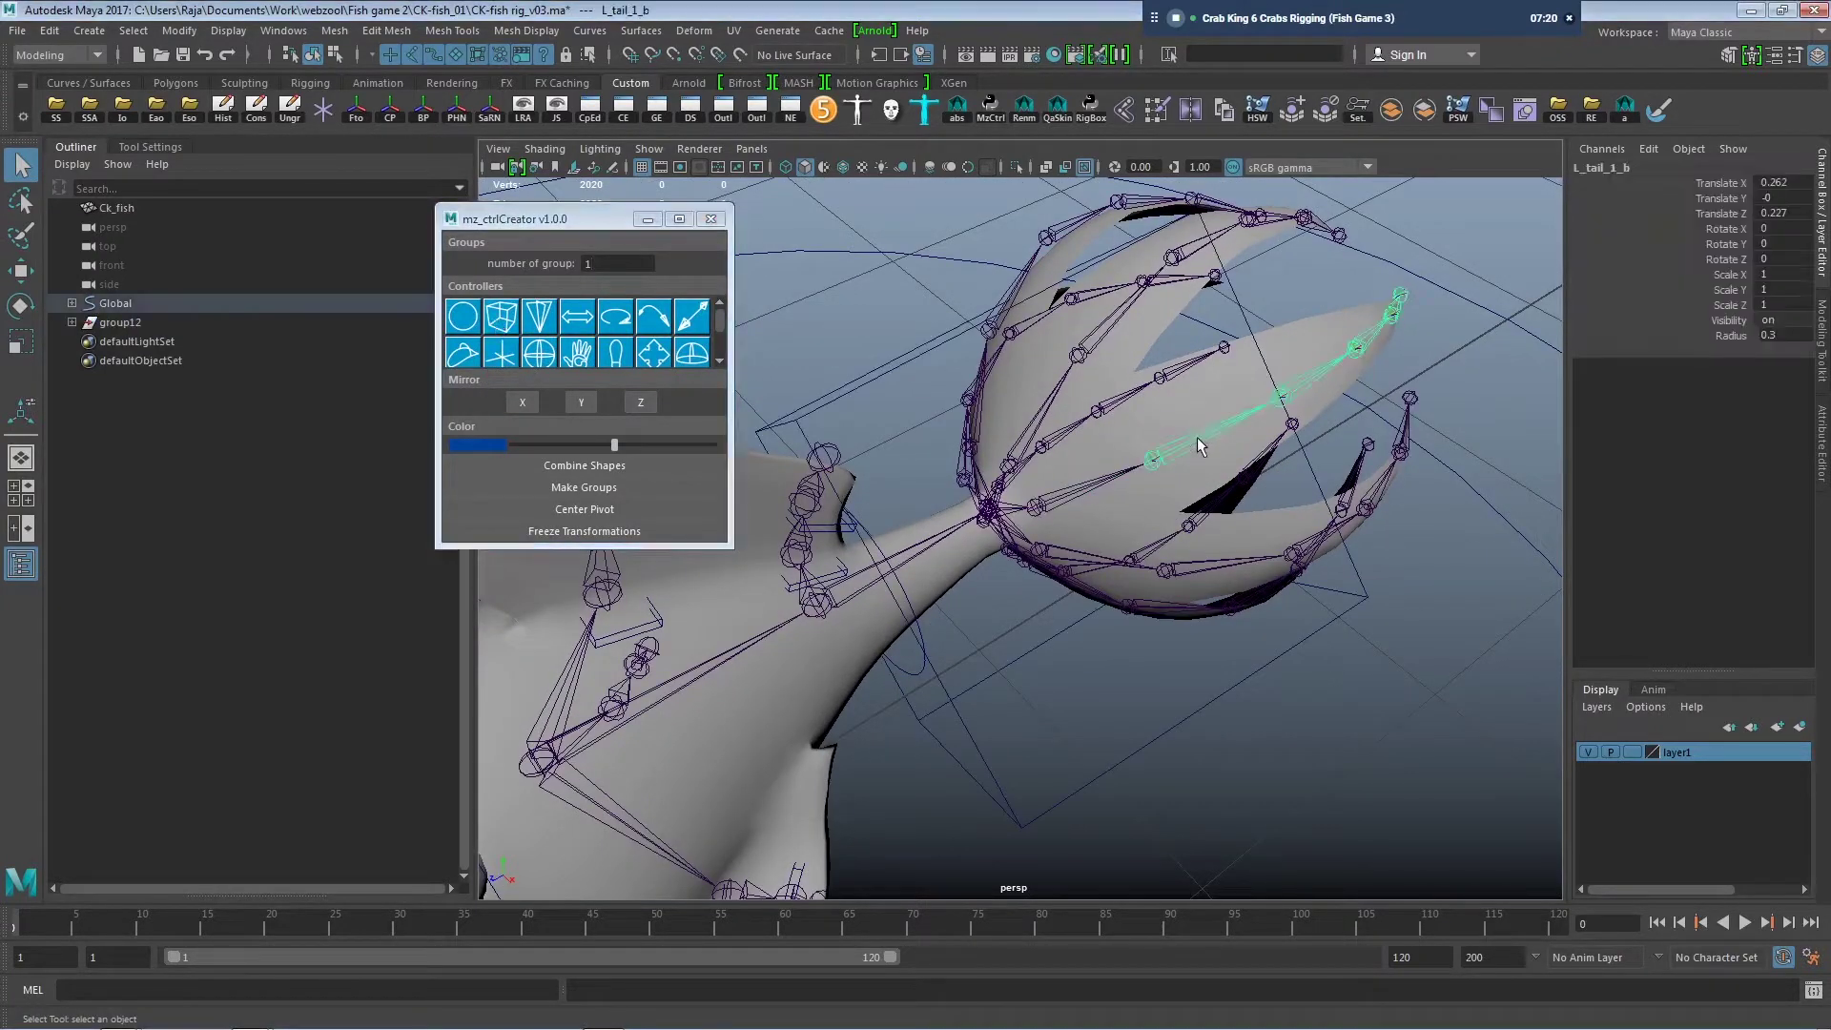
alt+drag(1198, 437, 1097, 458)
click(515, 329)
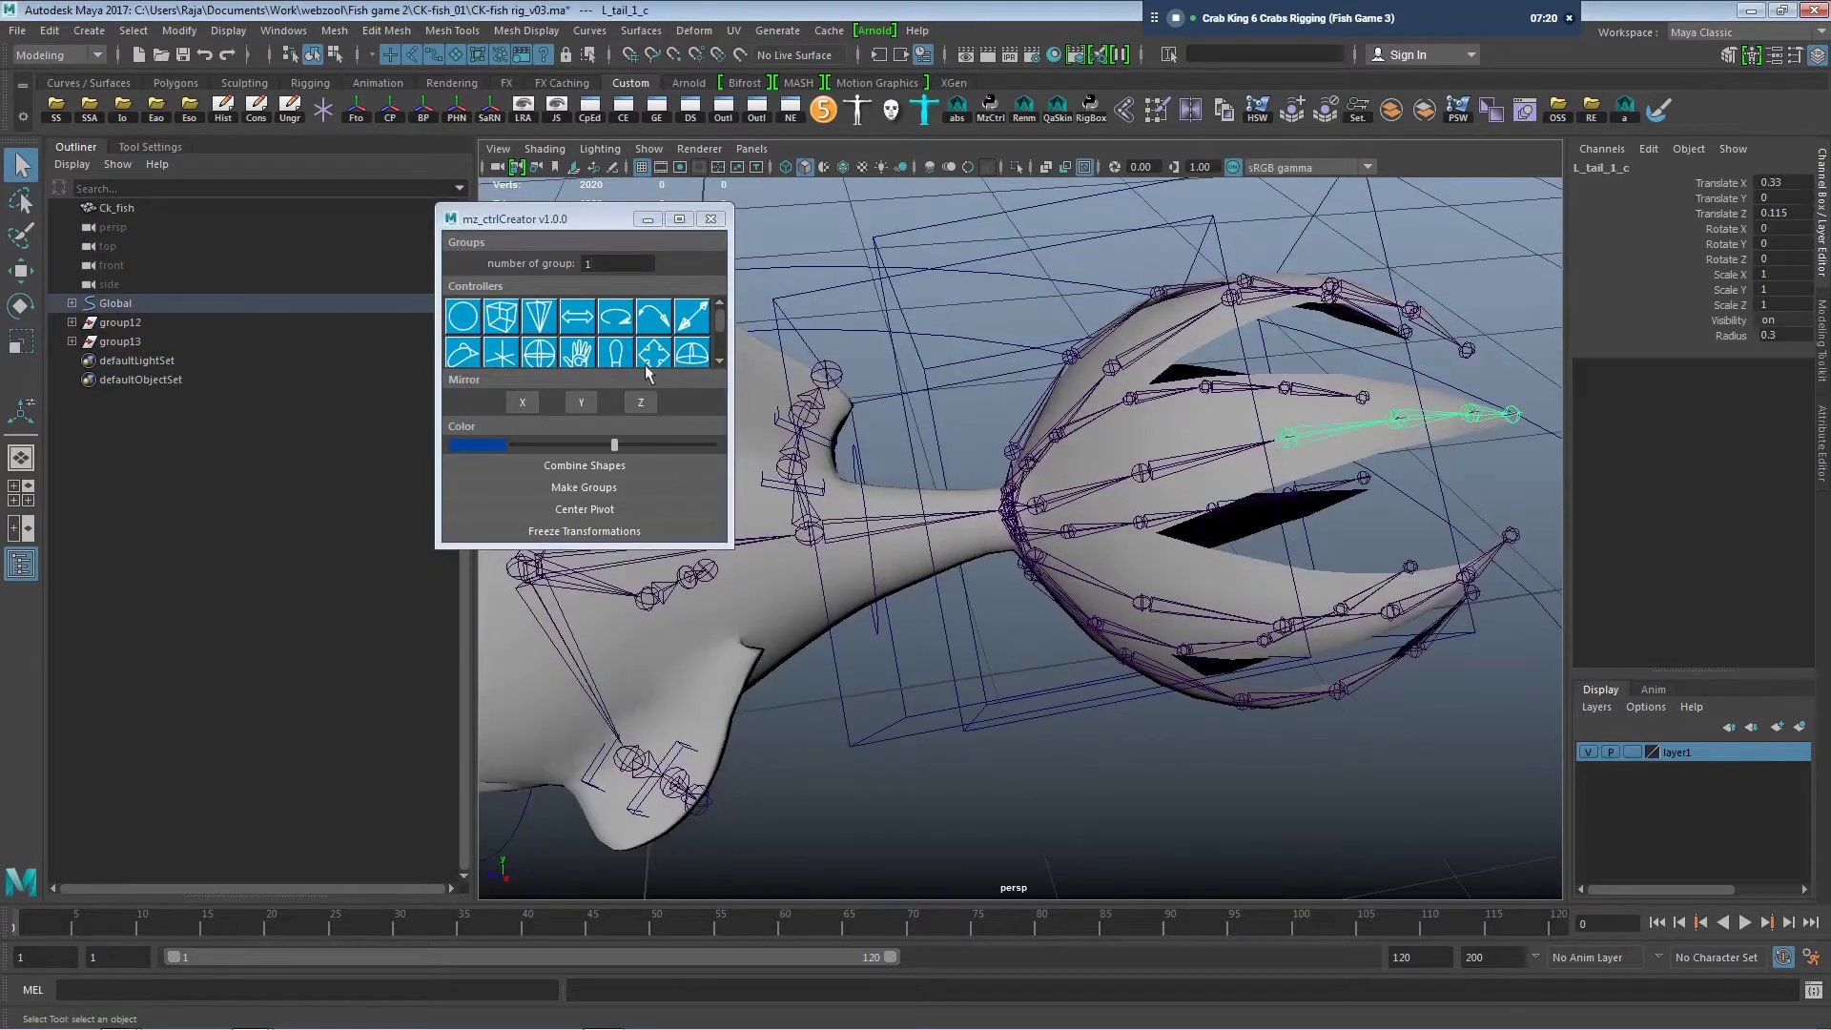
mouse_move(953, 477)
alt+mouse_down()
mouse_move(895, 465)
mouse_move(1084, 283)
mouse_move(953, 496)
mouse_move(849, 553)
mouse_move(873, 519)
mouse_move(1173, 534)
alt+mouse_up()
click(1186, 470)
click(498, 315)
Scale cube controller curve1 flatter, reducing its depth.
click(1084, 283)
key(r)
mouse_move(1235, 482)
mouse_down()
mouse_move(1209, 516)
mouse_move(1145, 534)
mouse_move(1111, 647)
mouse_move(1024, 666)
mouse_move(1095, 547)
mouse_move(1160, 673)
mouse_move(869, 500)
mouse_move(1190, 617)
mouse_move(1106, 611)
mouse_up()
click(1111, 646)
Add cube controllers to the L_tail_2_a and L_tail_2_c fin chains.
click(1094, 547)
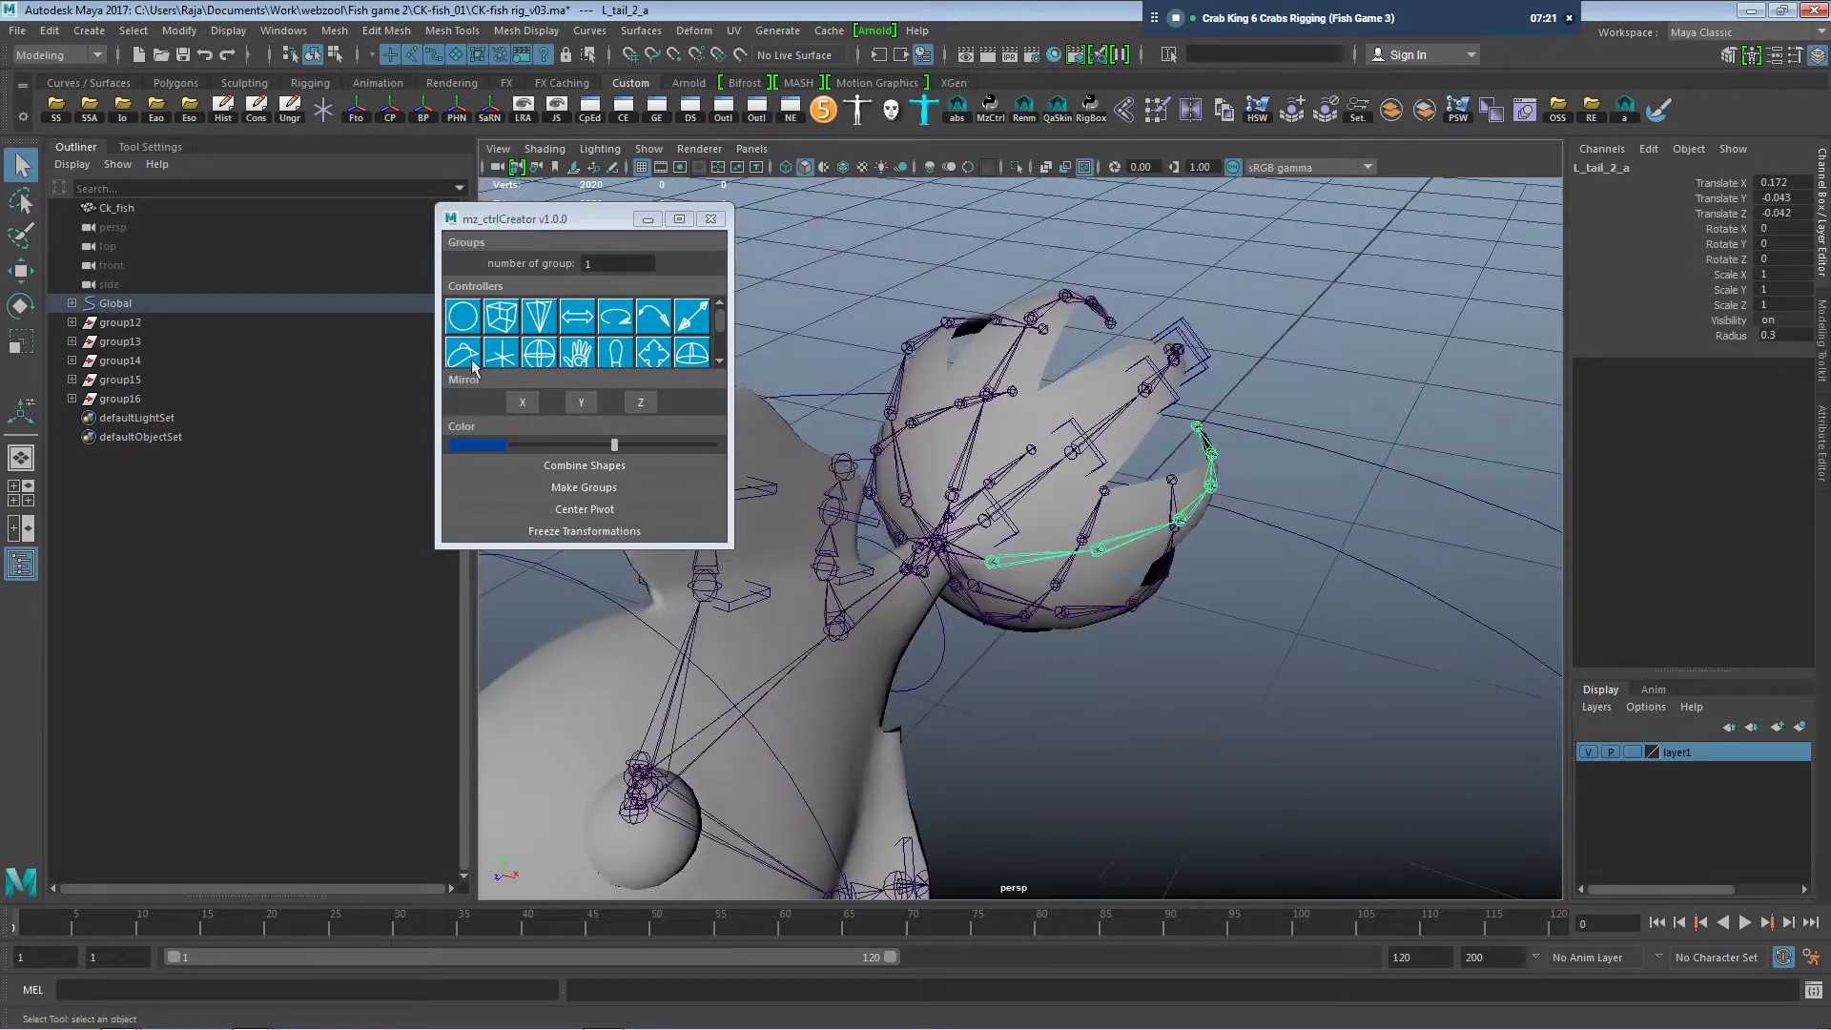
click(474, 368)
alt+drag(858, 496, 1181, 574)
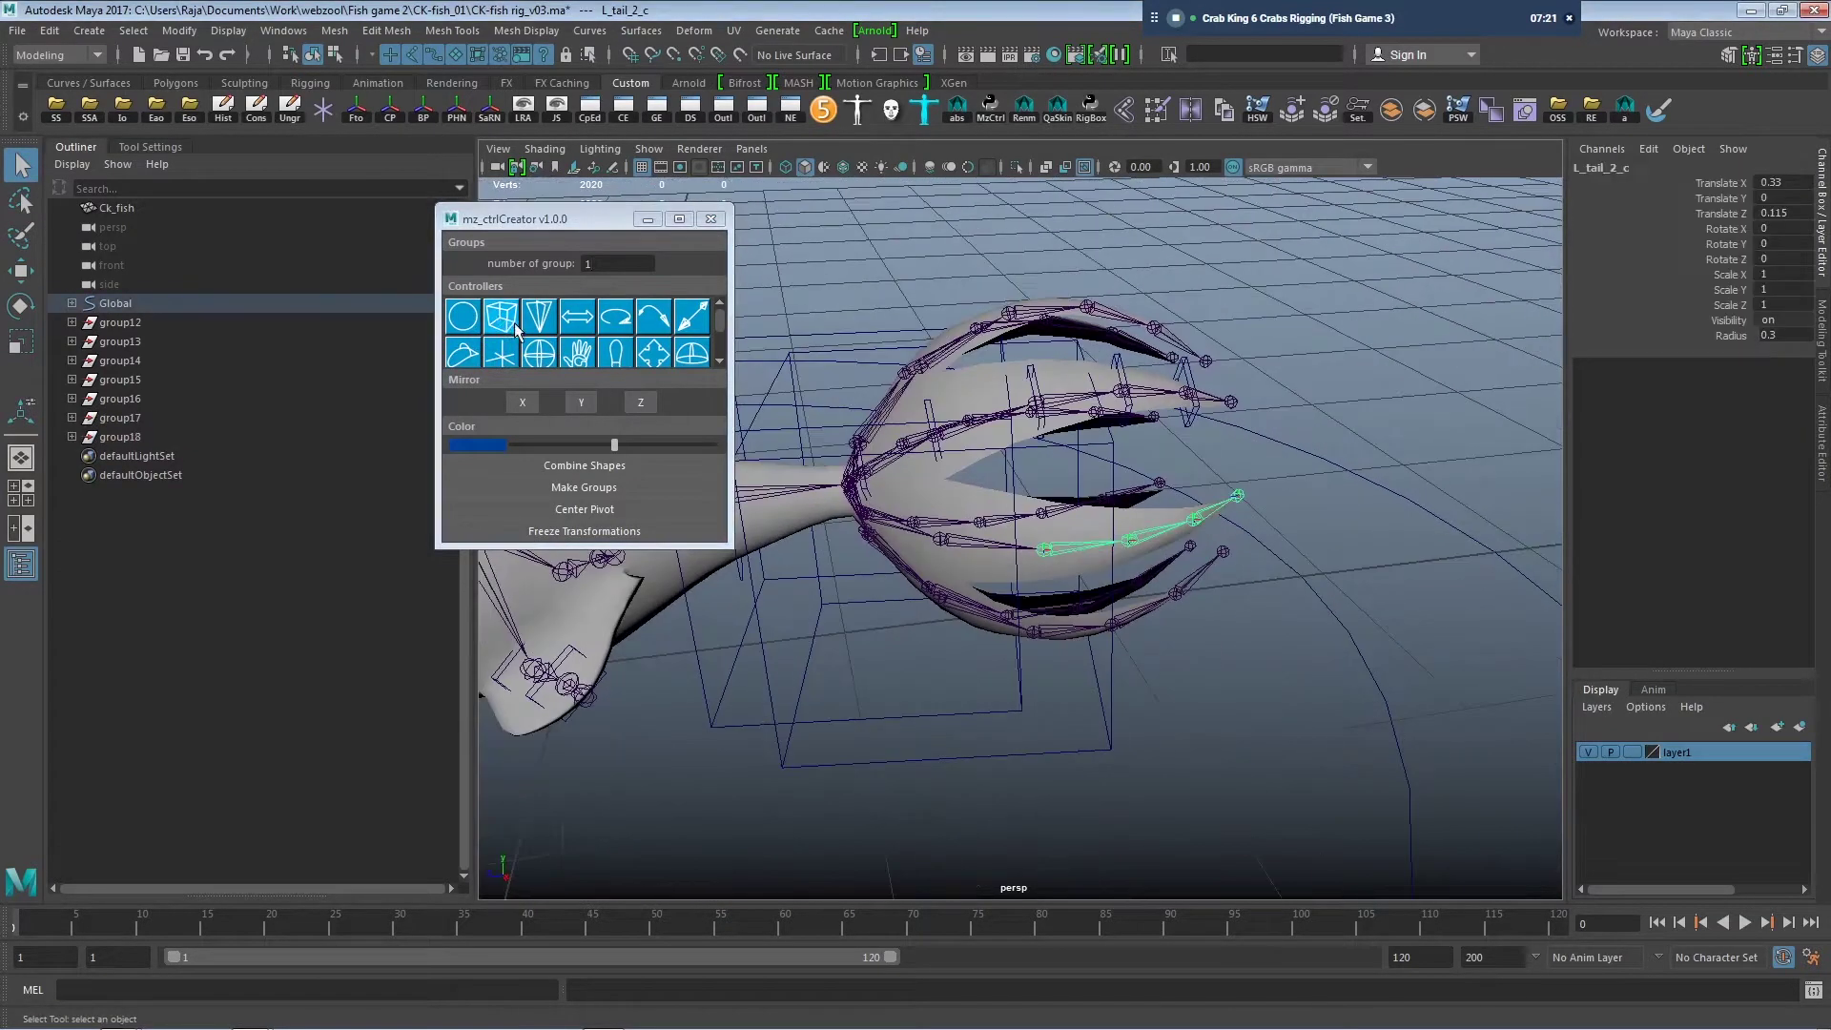
click(511, 324)
mouse_move(1002, 534)
alt+mouse_down()
mouse_move(1246, 625)
mouse_move(1224, 671)
alt+mouse_up()
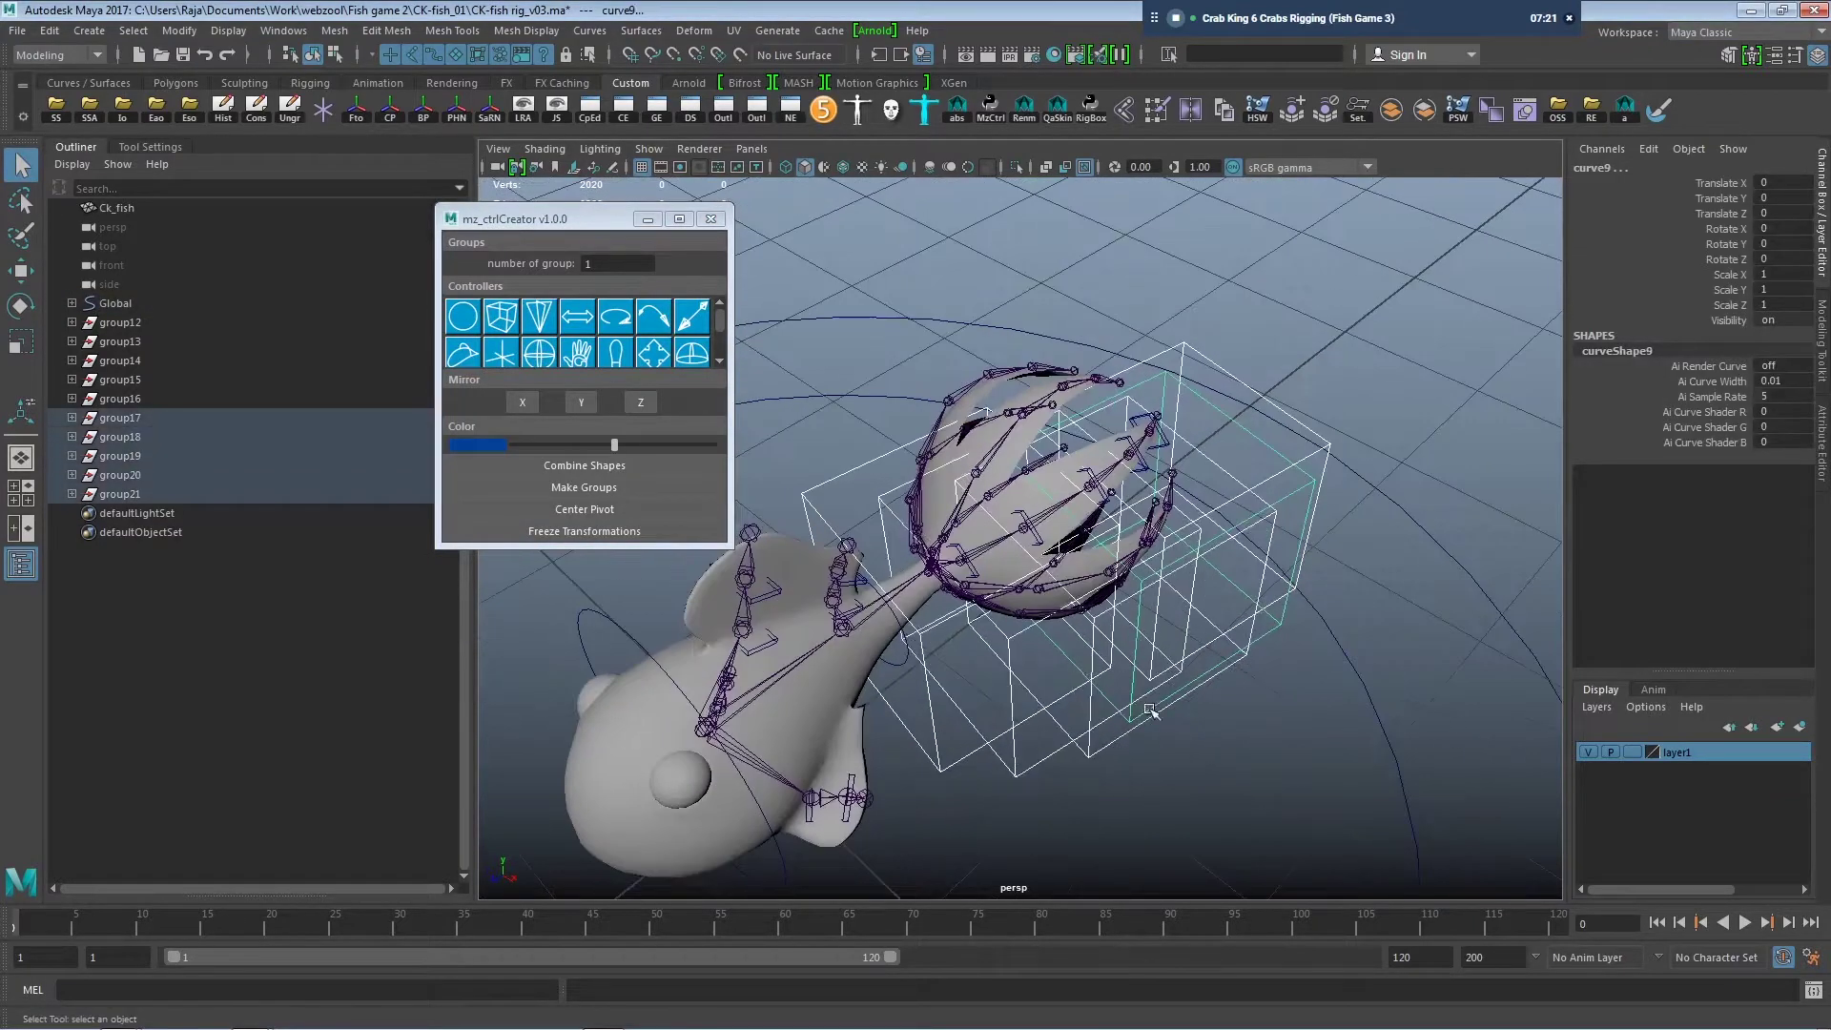
Squash controller curve9 into a thinner slab.
key(r)
mouse_move(1008, 580)
alt+mouse_down()
mouse_move(1097, 573)
mouse_move(1148, 535)
mouse_move(1135, 554)
mouse_move(1195, 603)
mouse_move(1194, 735)
alt+mouse_up()
drag(1259, 634, 1265, 628)
mouse_move(1265, 627)
alt+mouse_down()
mouse_move(1164, 409)
mouse_move(1231, 529)
mouse_move(477, 558)
alt+mouse_up()
key(w)
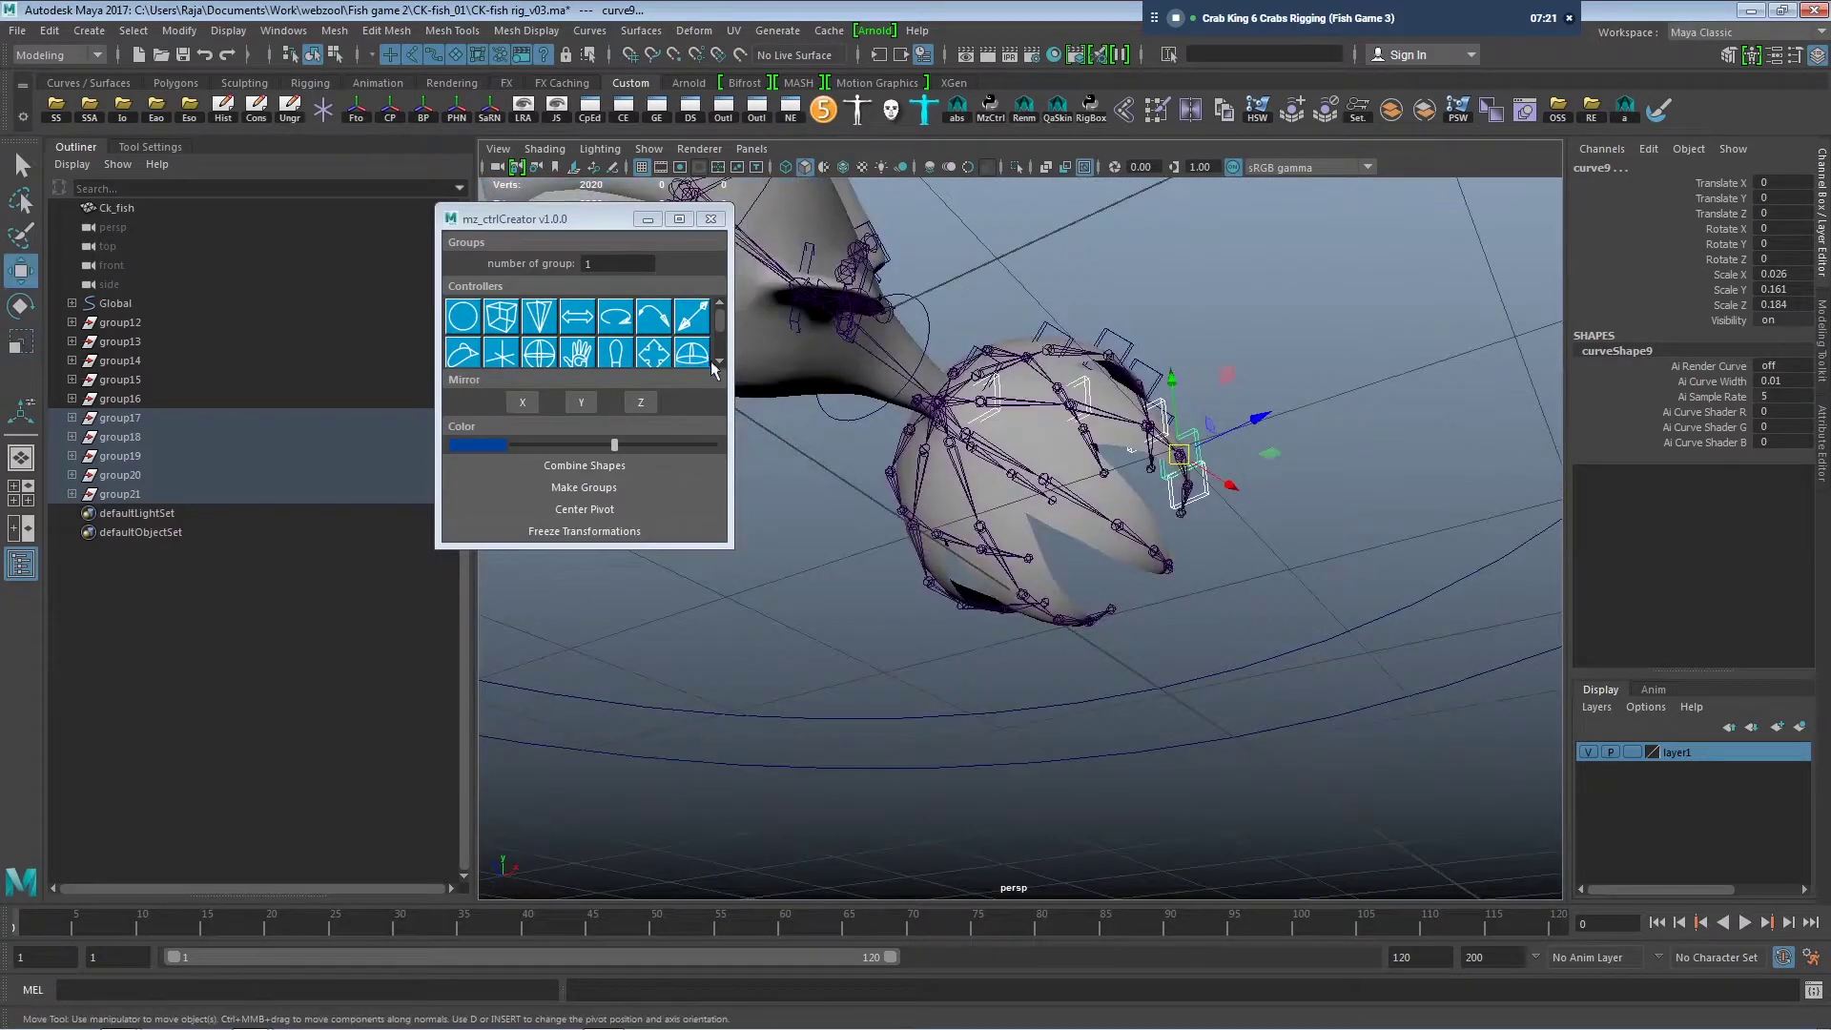
key(q)
Add cube controllers to the L_tail_3_a and L_tail_3_c fin chains.
click(1010, 572)
mouse_move(1011, 572)
alt+mouse_down()
mouse_move(1020, 647)
mouse_move(858, 572)
alt+mouse_up()
click(995, 639)
click(505, 327)
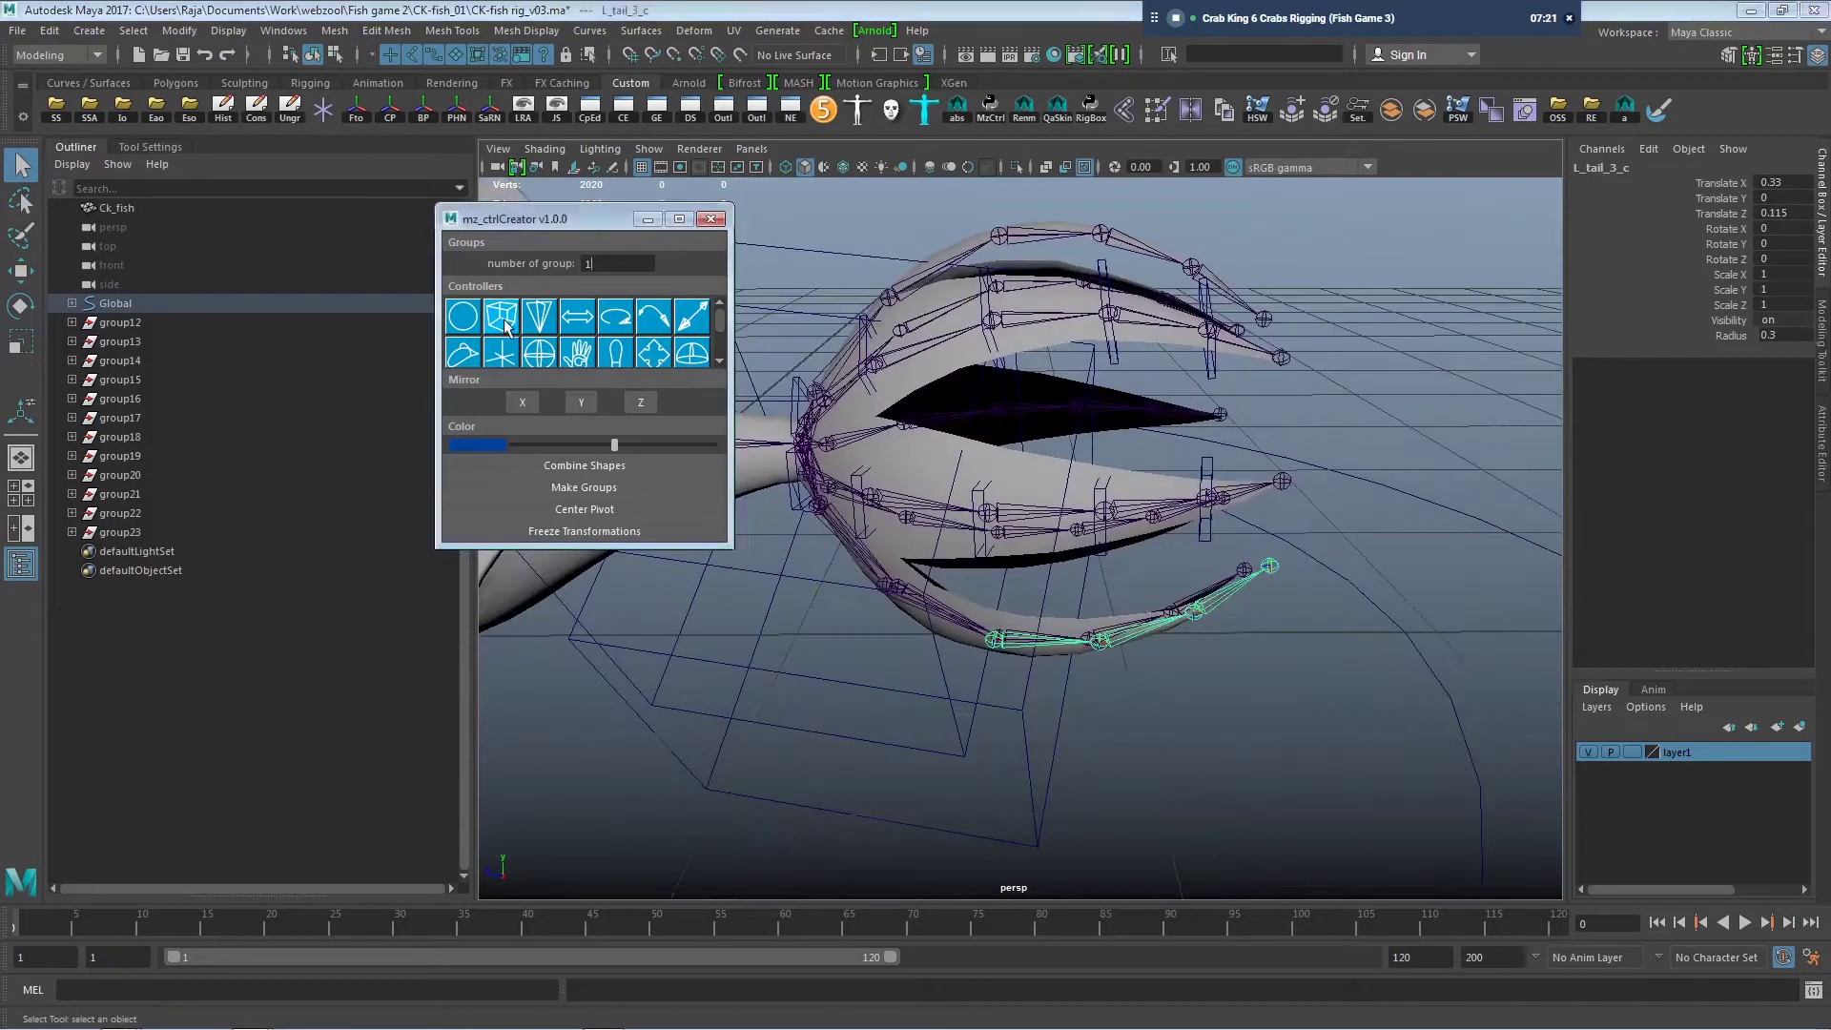
mouse_move(858, 572)
alt+mouse_down()
mouse_move(1103, 726)
mouse_move(870, 626)
alt+mouse_up()
Scale the newly created L_tail_3 cube controllers.
mouse_move(953, 738)
mouse_down()
mouse_move(992, 641)
mouse_move(953, 619)
mouse_move(904, 515)
mouse_move(1055, 703)
mouse_up()
key(r)
alt+right_drag(1054, 703, 972, 693)
click(972, 693)
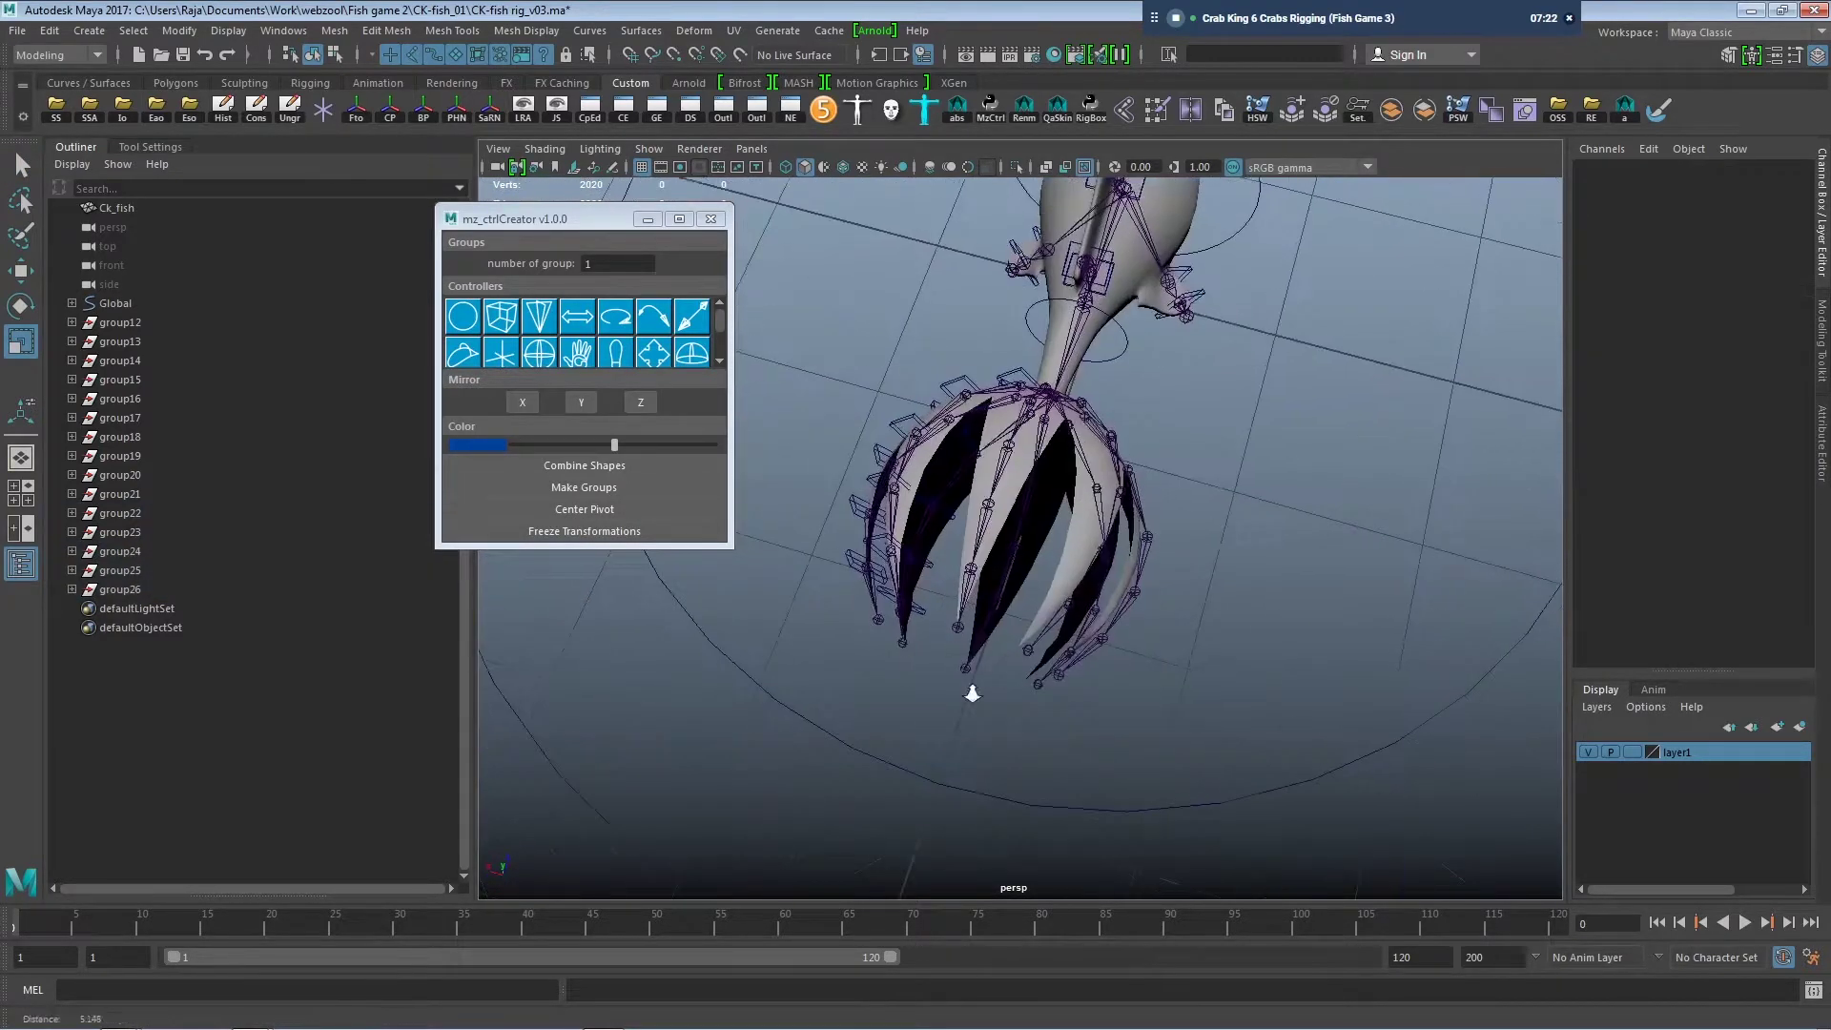
alt+drag(972, 694, 1258, 613)
key(q)
Add and scale cube controllers on the Down_tail_3_a and Top_tail_1_a chains.
click(944, 551)
alt+drag(944, 551, 1144, 763)
click(983, 539)
click(513, 327)
mouse_move(1049, 430)
alt+mouse_down()
mouse_move(1109, 397)
mouse_move(1033, 551)
alt+mouse_up()
key(r)
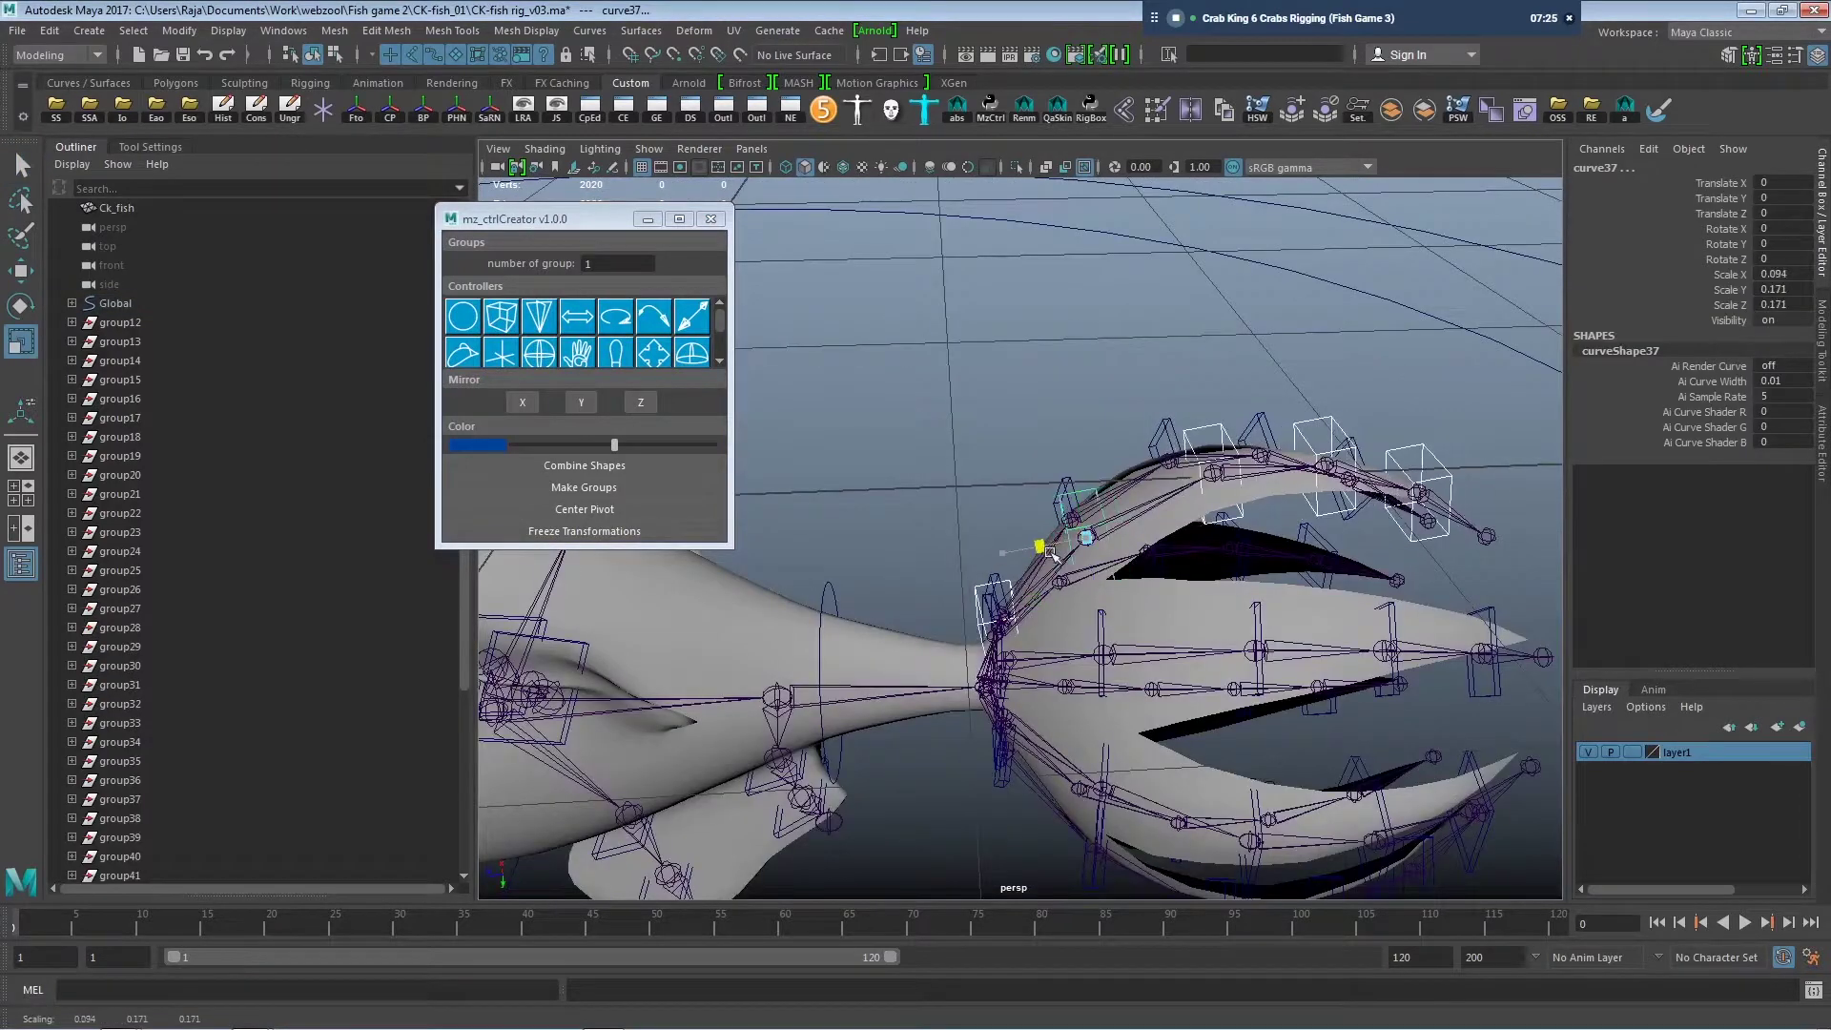
key(w)
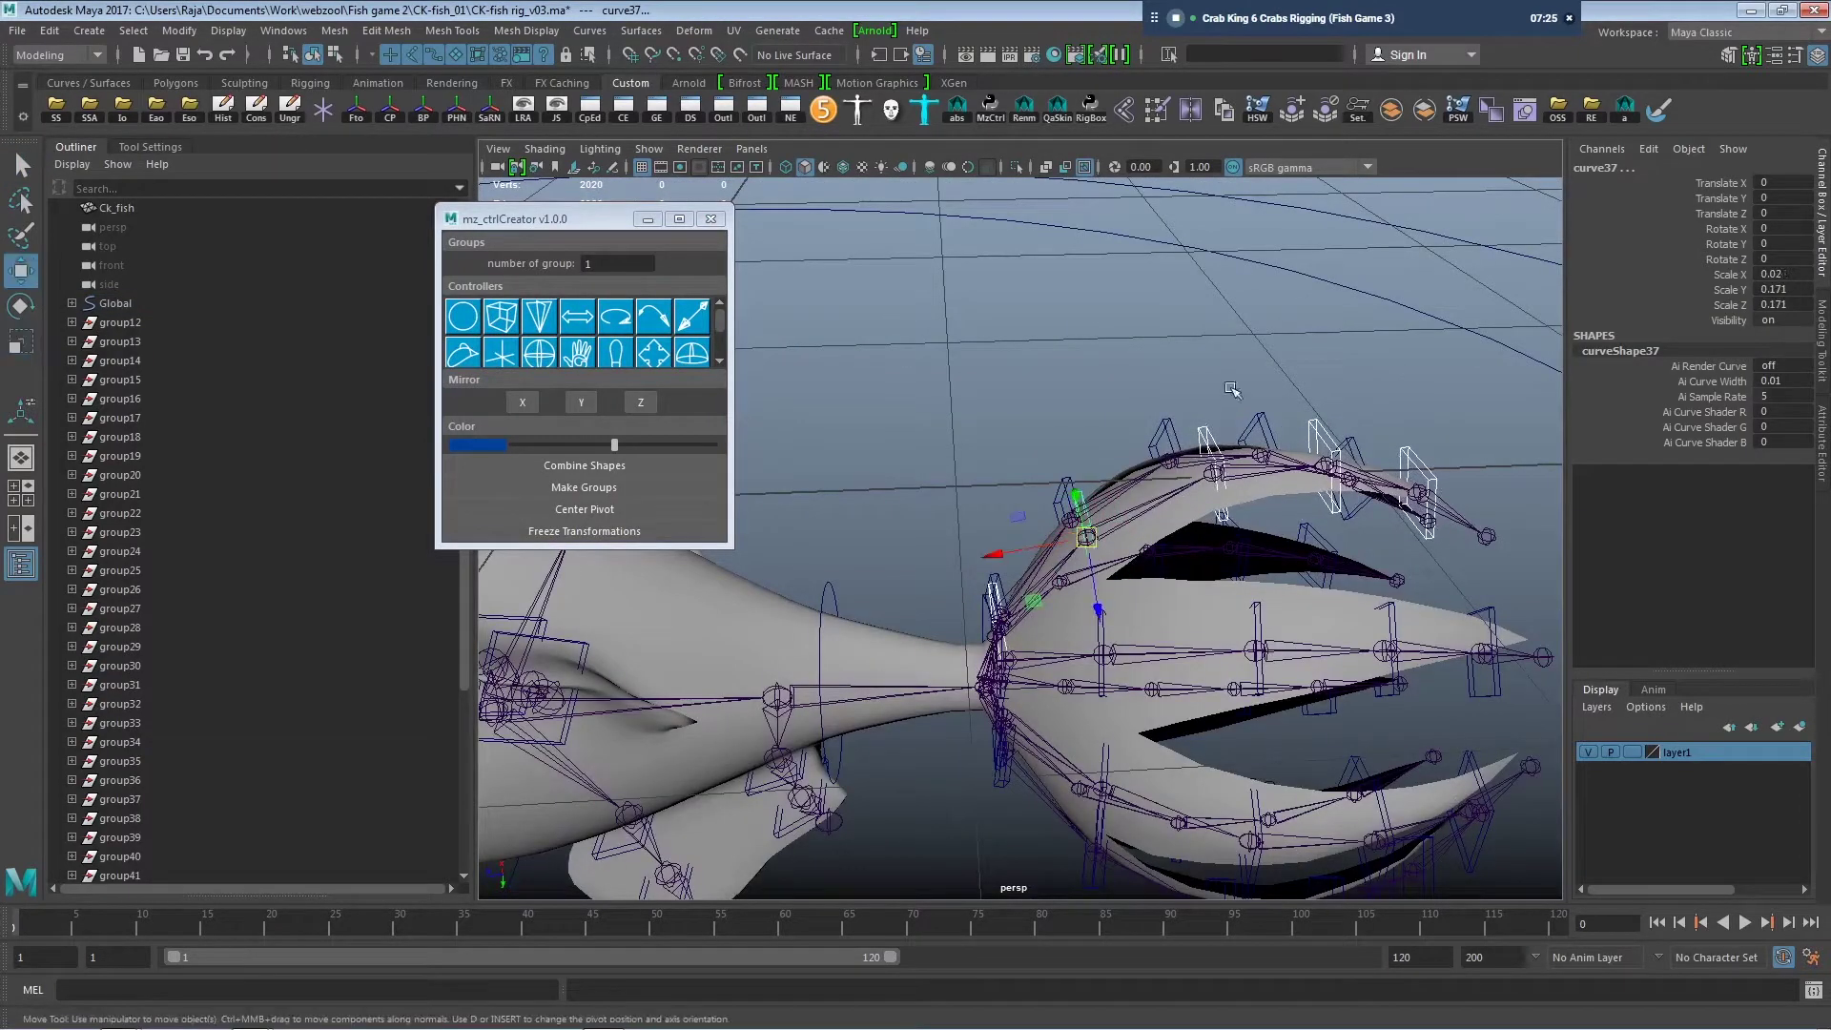
click(1245, 349)
mouse_move(1183, 412)
alt+mouse_down()
mouse_move(1025, 648)
mouse_move(1341, 666)
mouse_move(1300, 724)
mouse_move(1218, 712)
mouse_move(1197, 672)
mouse_move(1221, 658)
mouse_move(1210, 646)
mouse_move(1087, 725)
mouse_move(1202, 692)
alt+mouse_up()
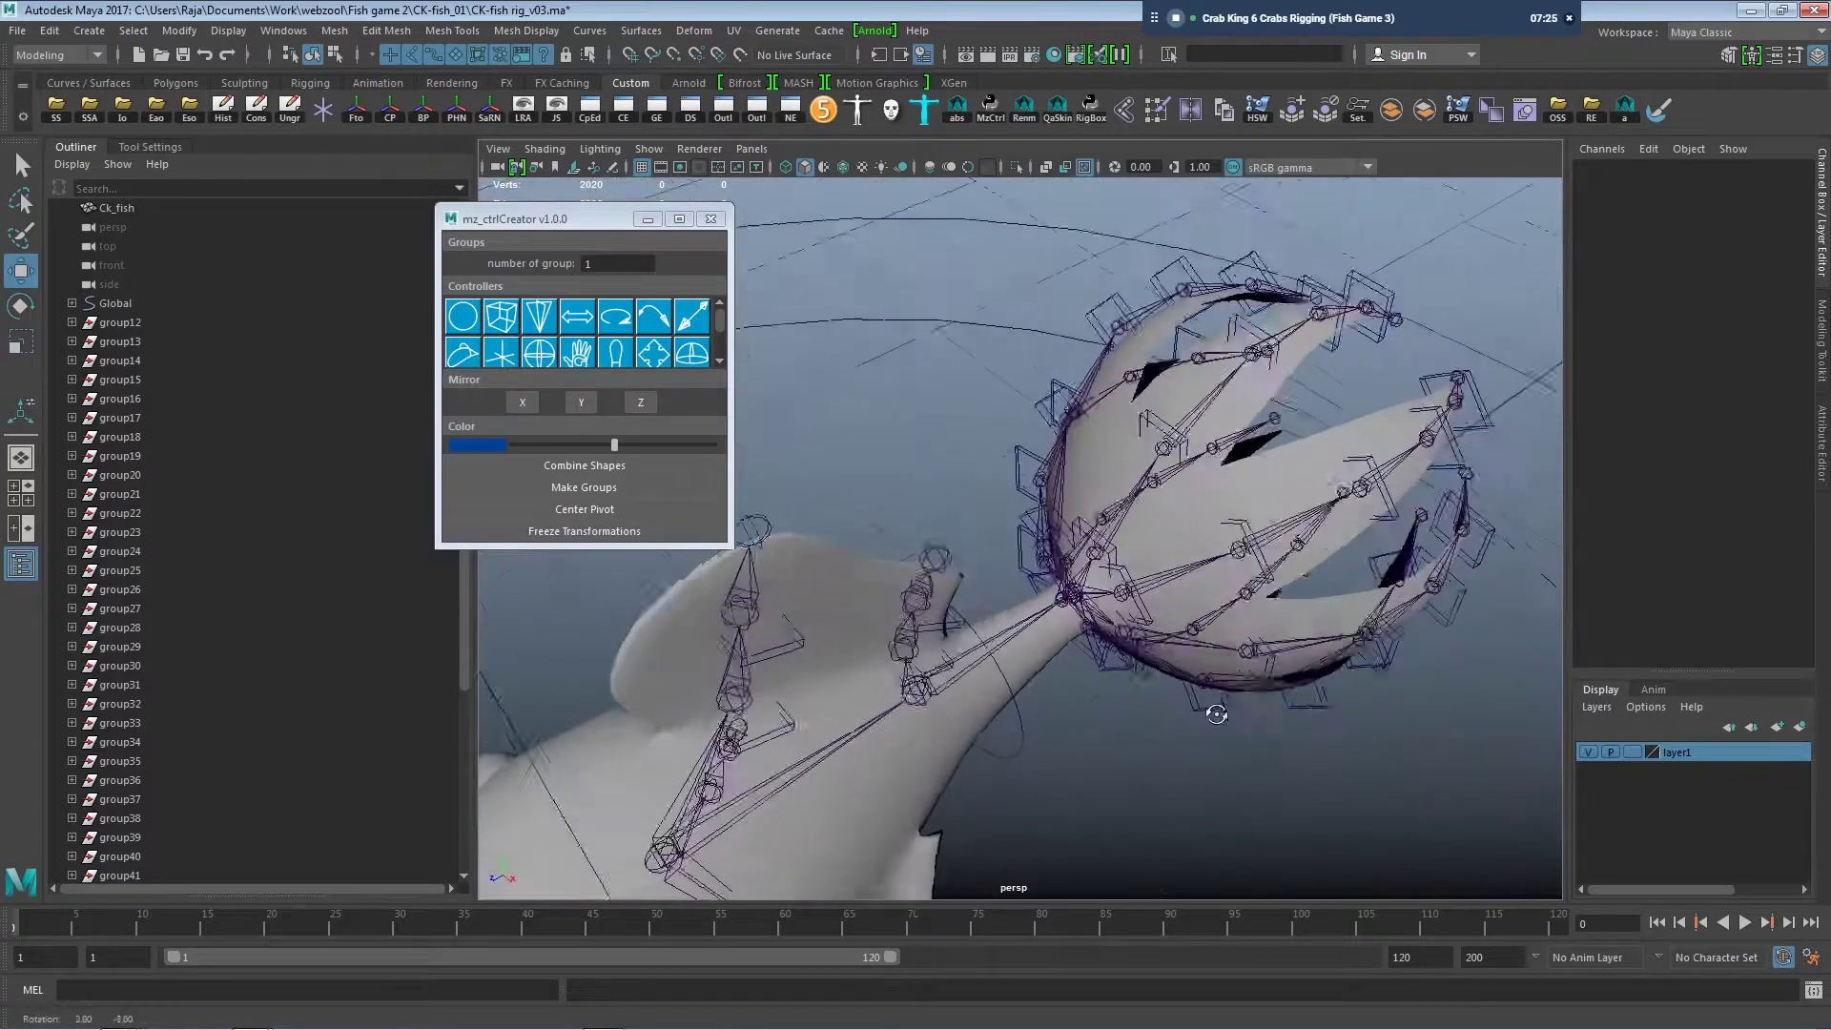
Create cube controller curve41 on the tail_main joint at the tail base.
alt+right_drag(1192, 685, 1130, 680)
alt+drag(1130, 680, 1121, 667)
alt+right_drag(1121, 668, 1103, 618)
alt+drag(1102, 618, 1098, 628)
click(1097, 628)
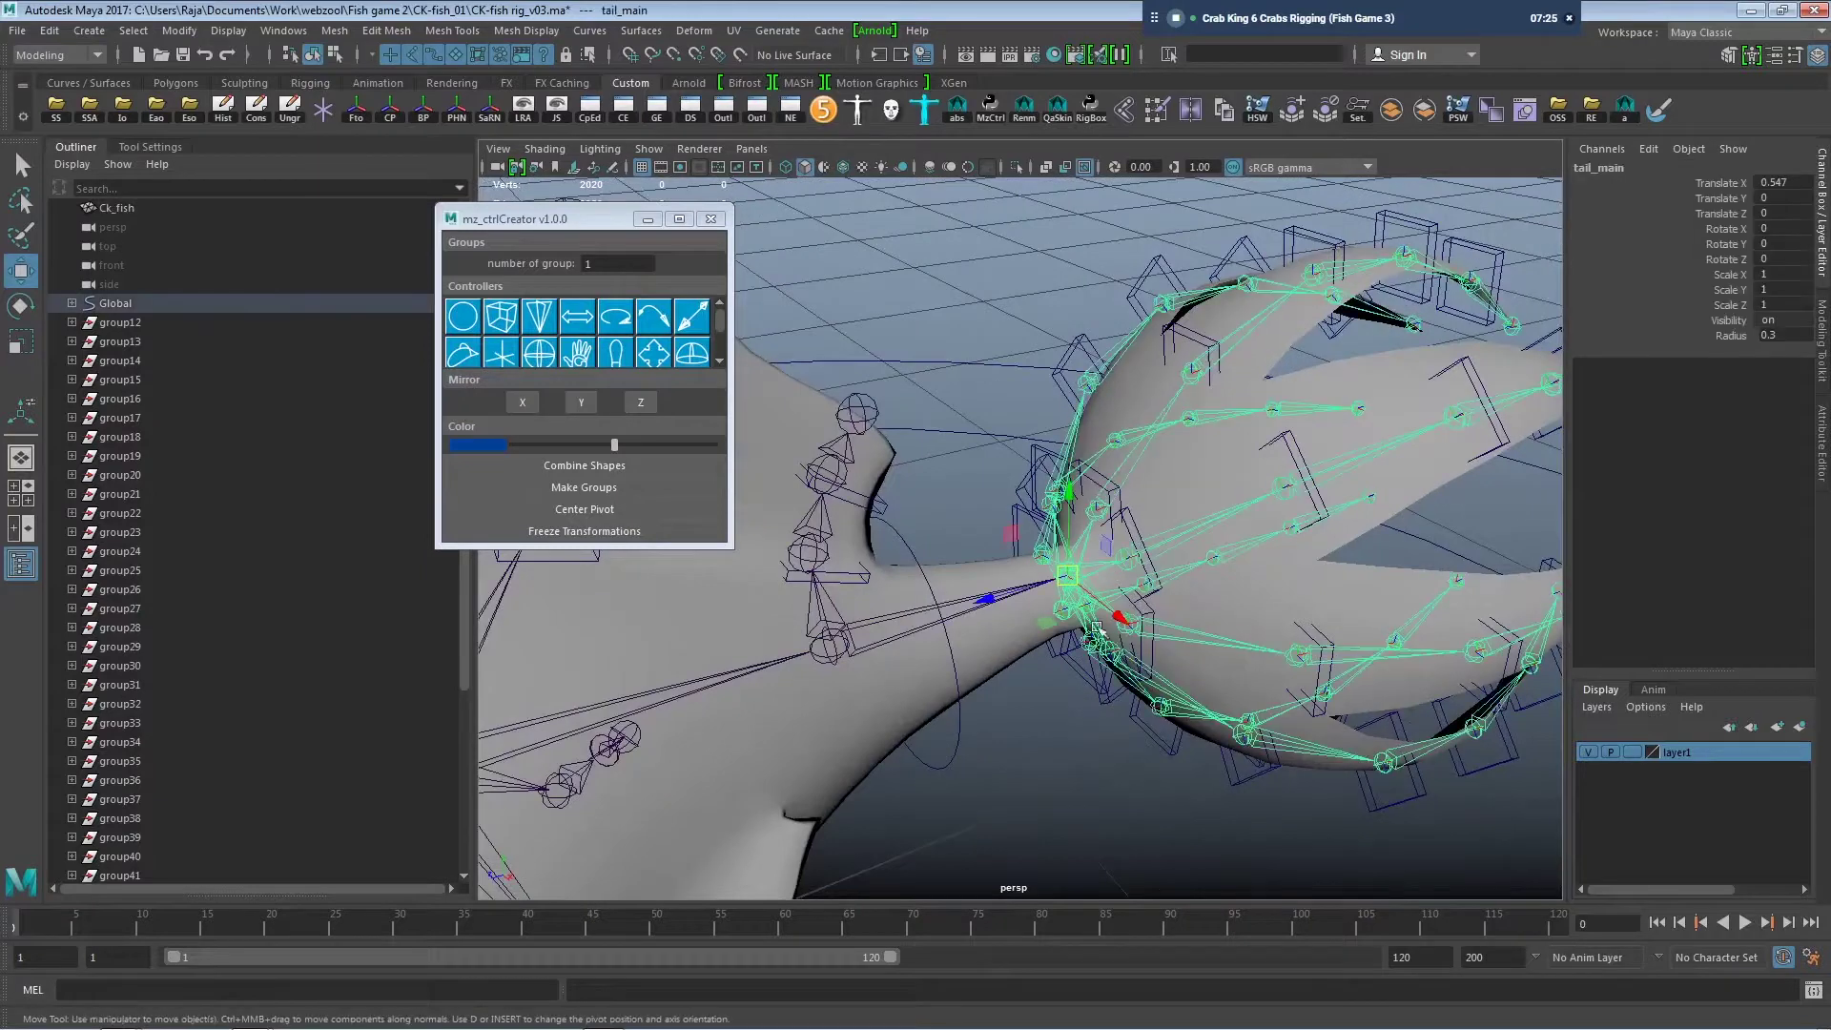
click(505, 331)
alt+drag(953, 668, 992, 766)
key(f)
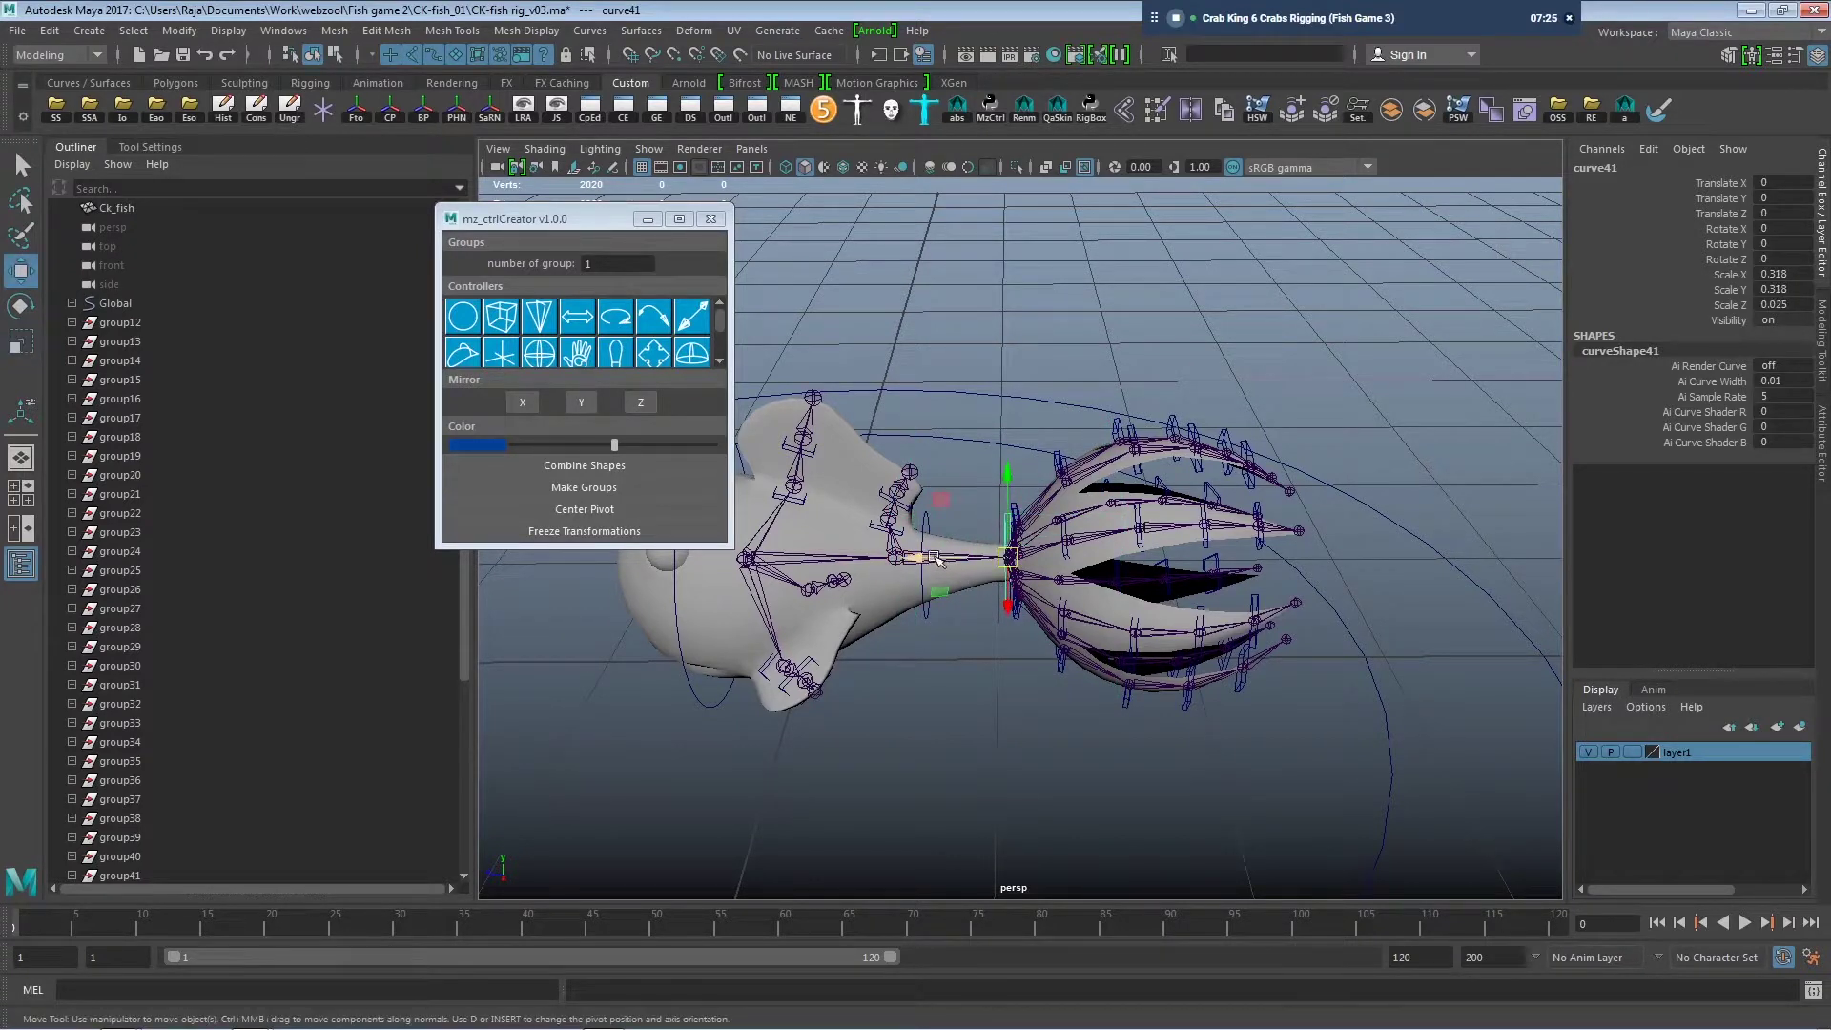
Reshape curve41 through its control points, then return to object selection.
click(992, 603)
drag(983, 562, 942, 561)
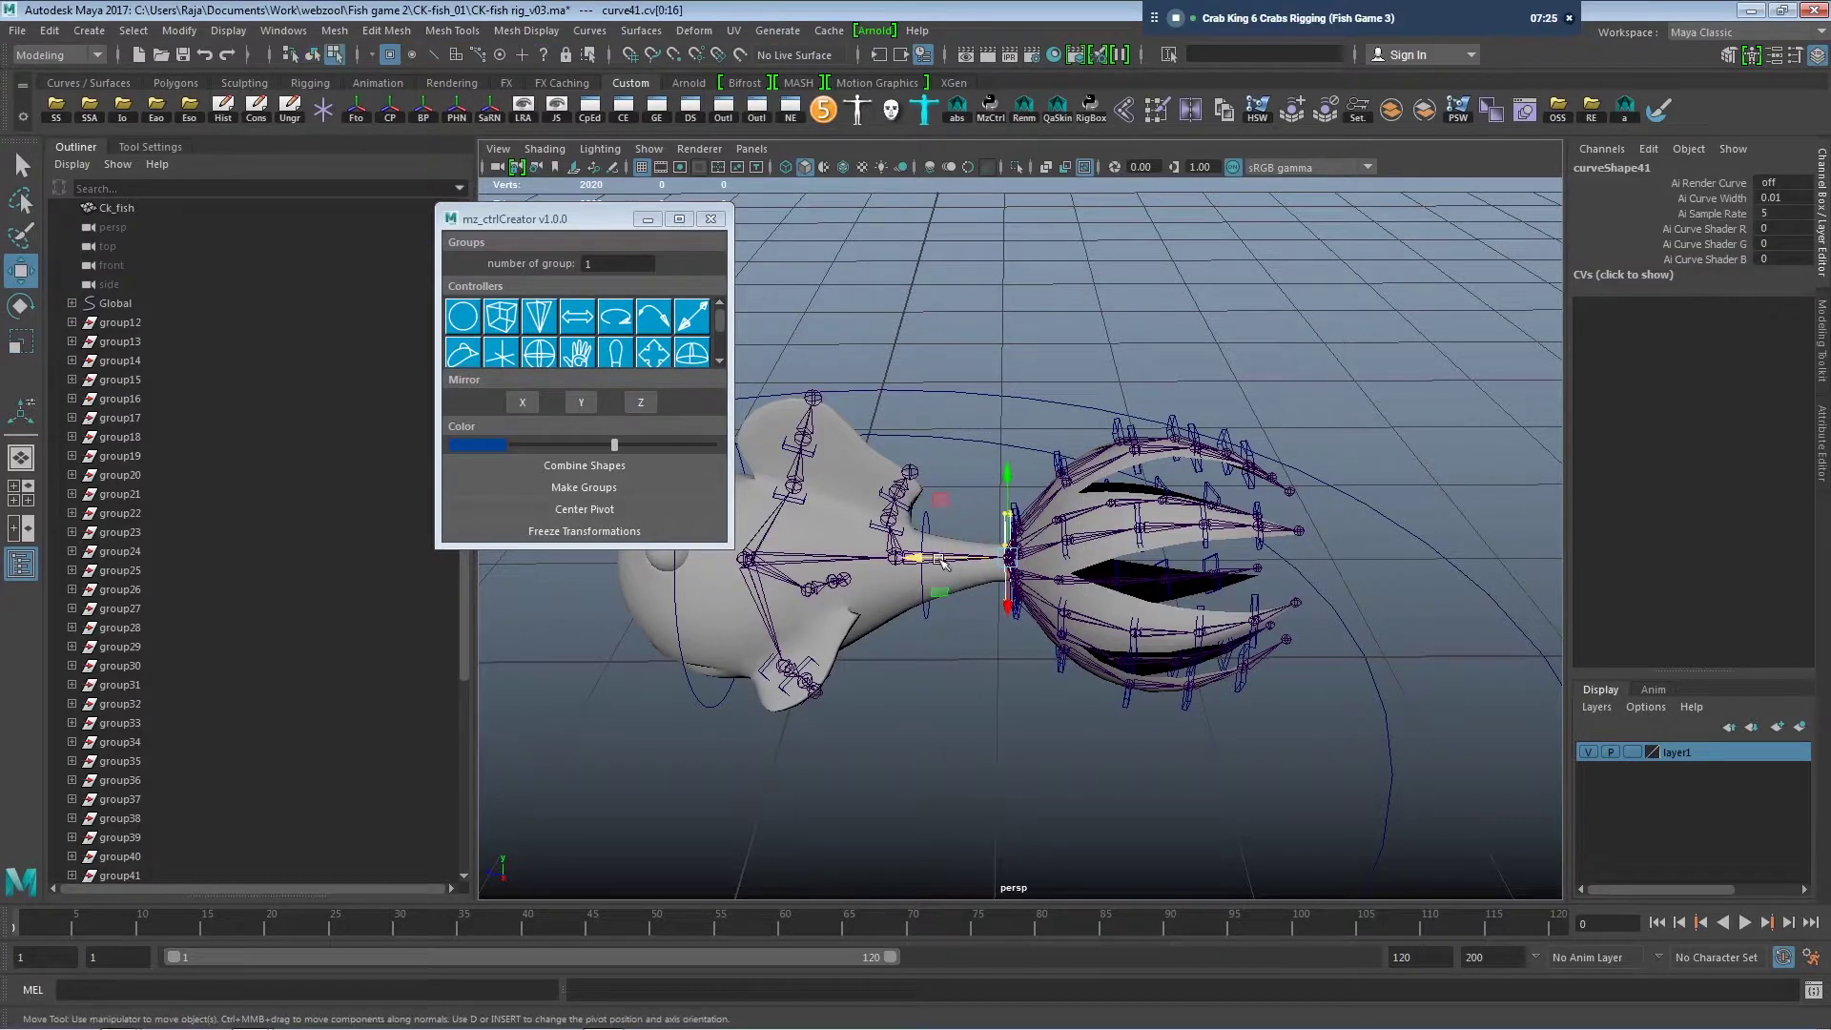
alt+drag(973, 649, 923, 572)
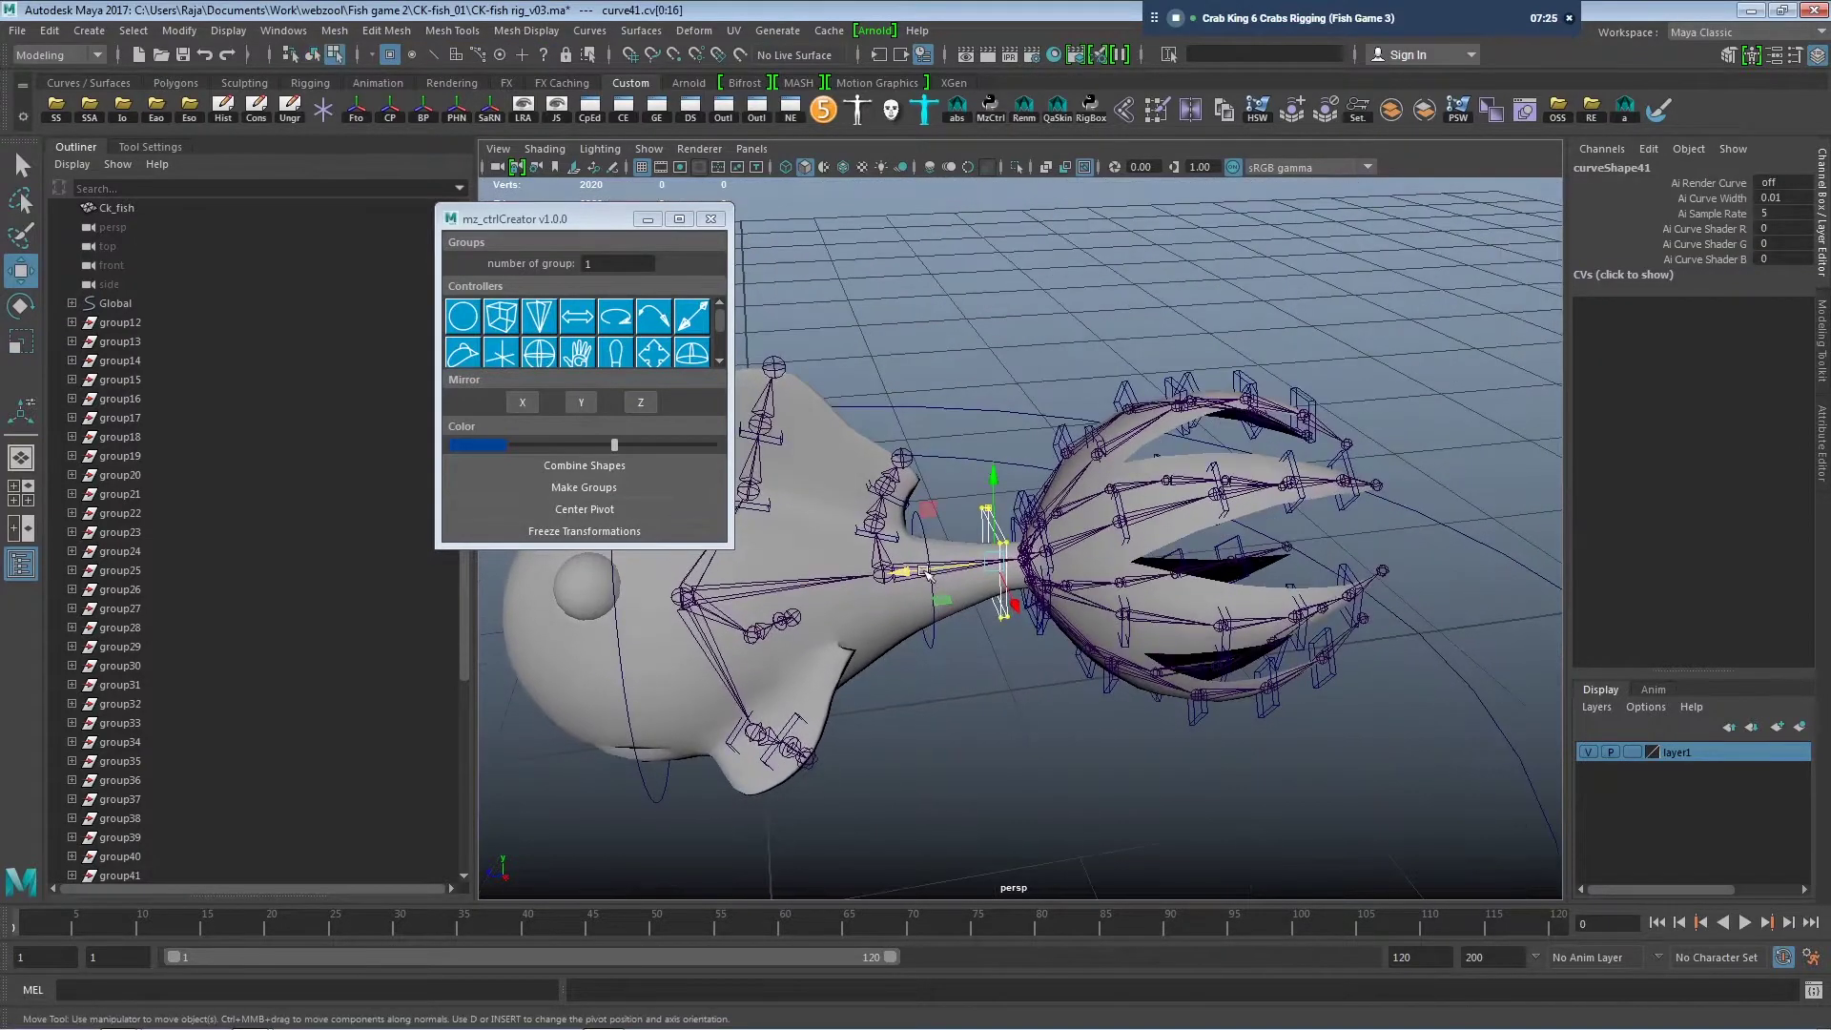
scroll(930, 584, up, 2)
scroll(1002, 668, up, 2)
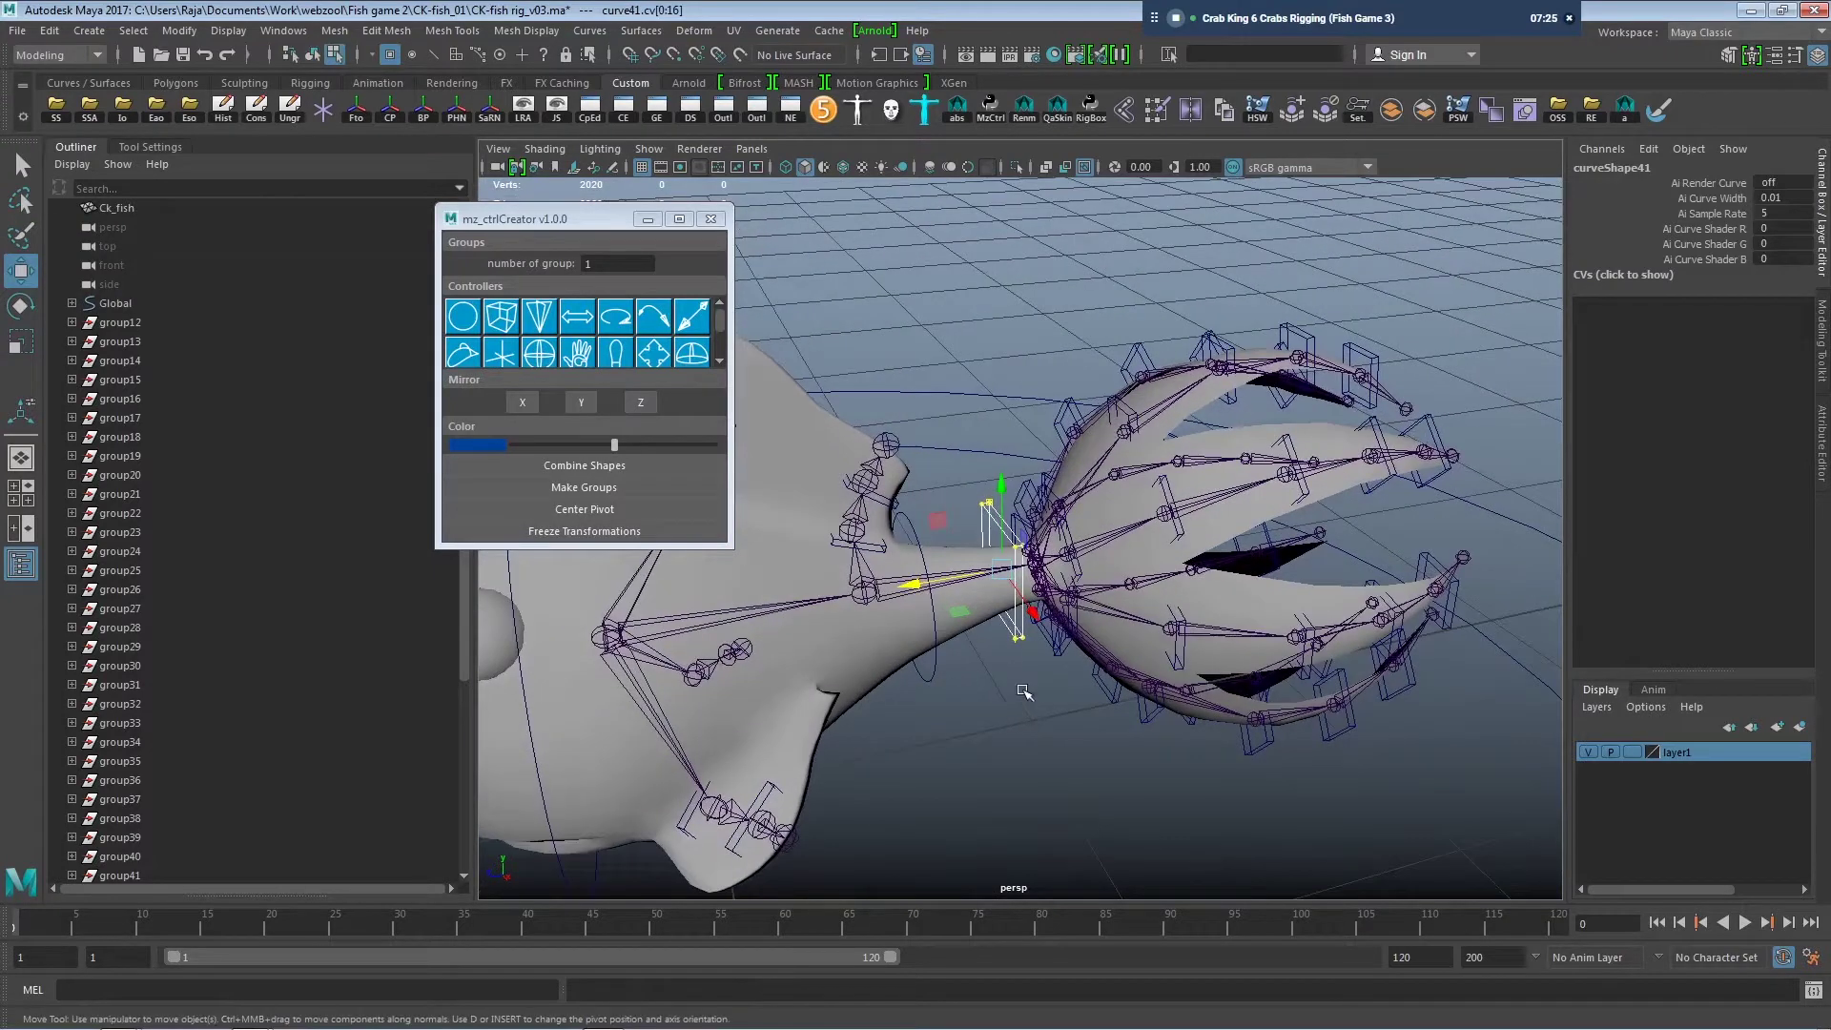
key(F8)
click(1083, 753)
mouse_move(1083, 752)
alt+mouse_down()
mouse_move(1183, 660)
mouse_move(1156, 501)
alt+mouse_up()
Shrink the tail fin controller curves near the tail base to fit the joints.
click(1183, 661)
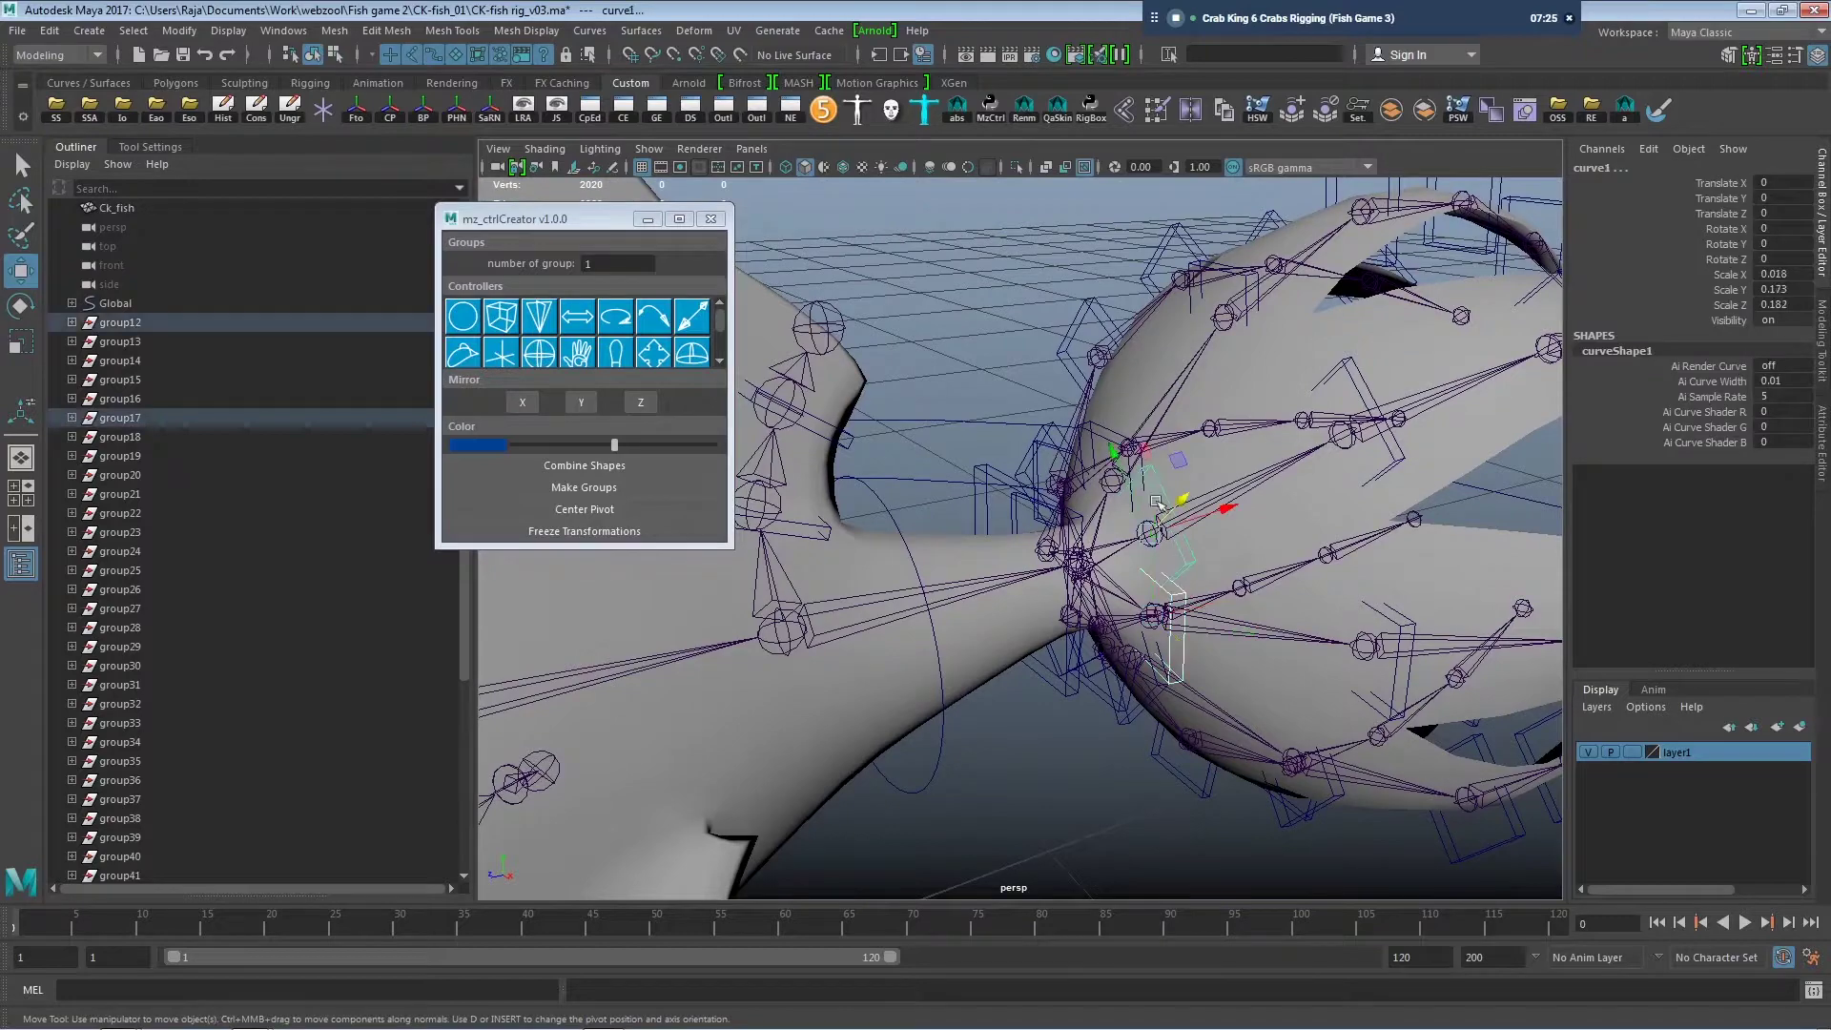
click(1105, 428)
mouse_move(1106, 428)
alt+mouse_down()
mouse_move(1023, 521)
mouse_move(1140, 827)
mouse_move(1245, 737)
alt+mouse_up()
click(1162, 838)
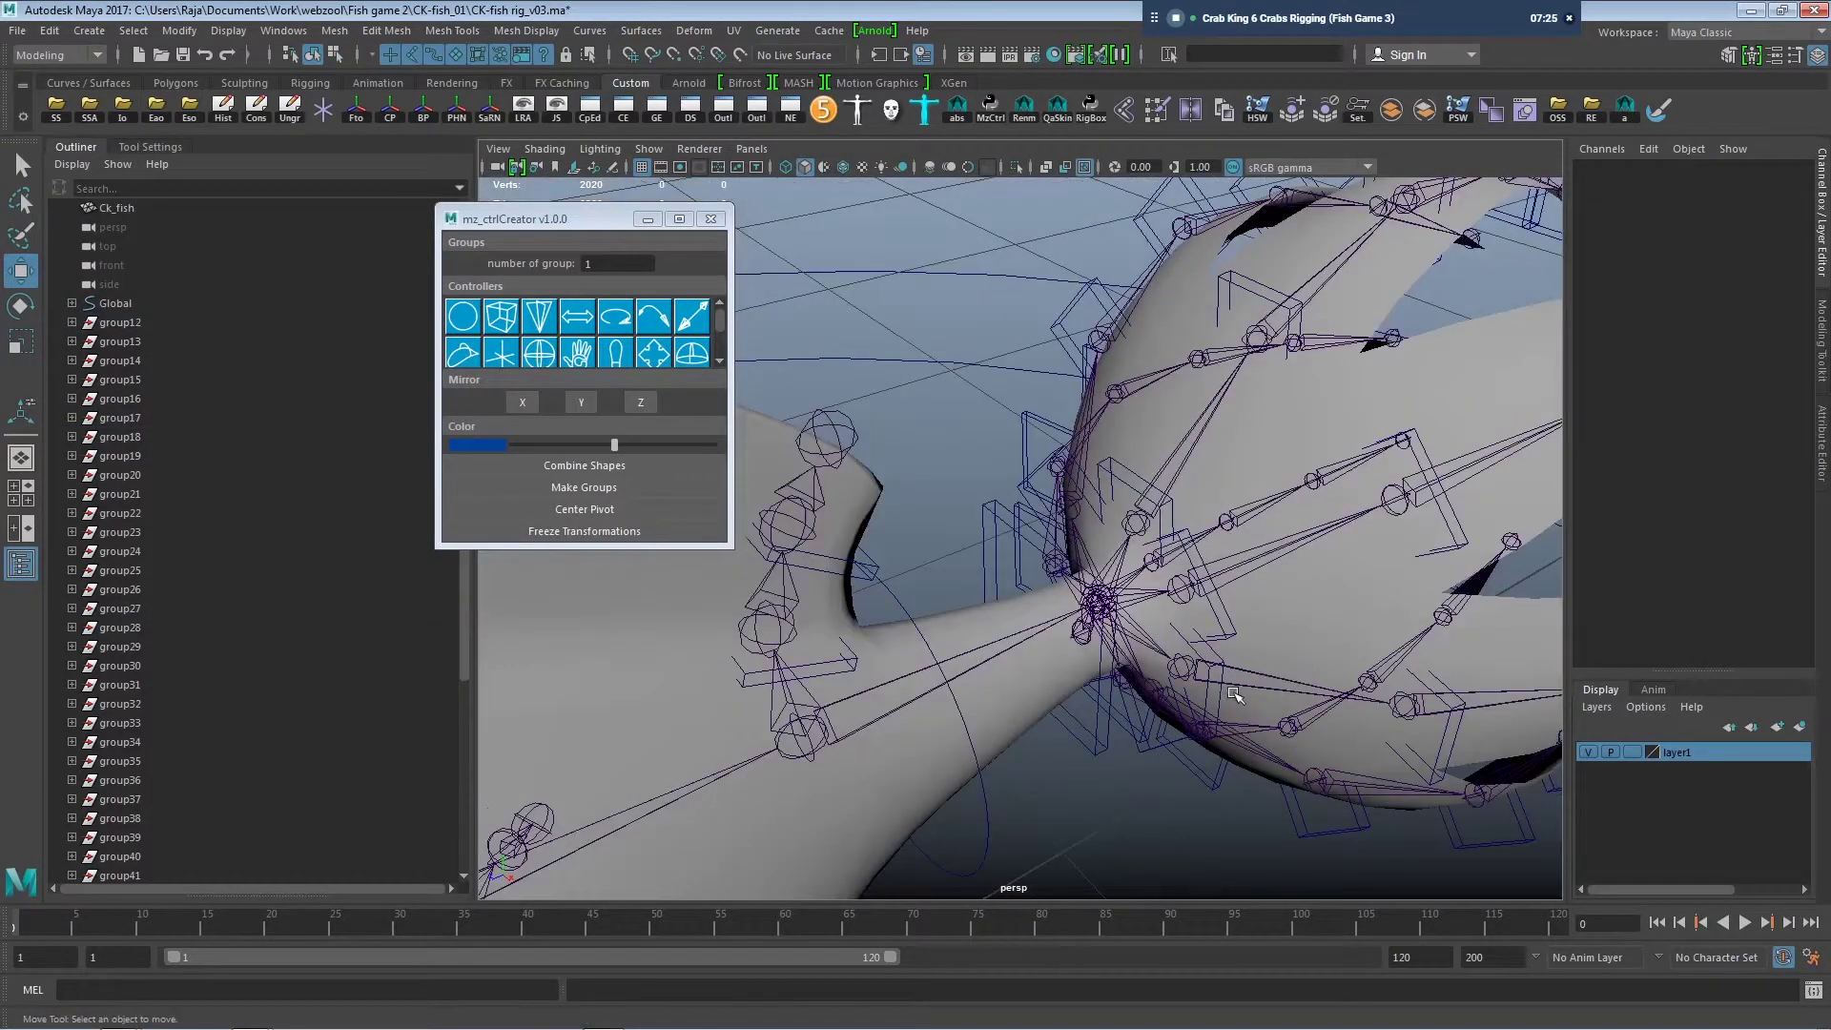
click(1218, 707)
click(1183, 563)
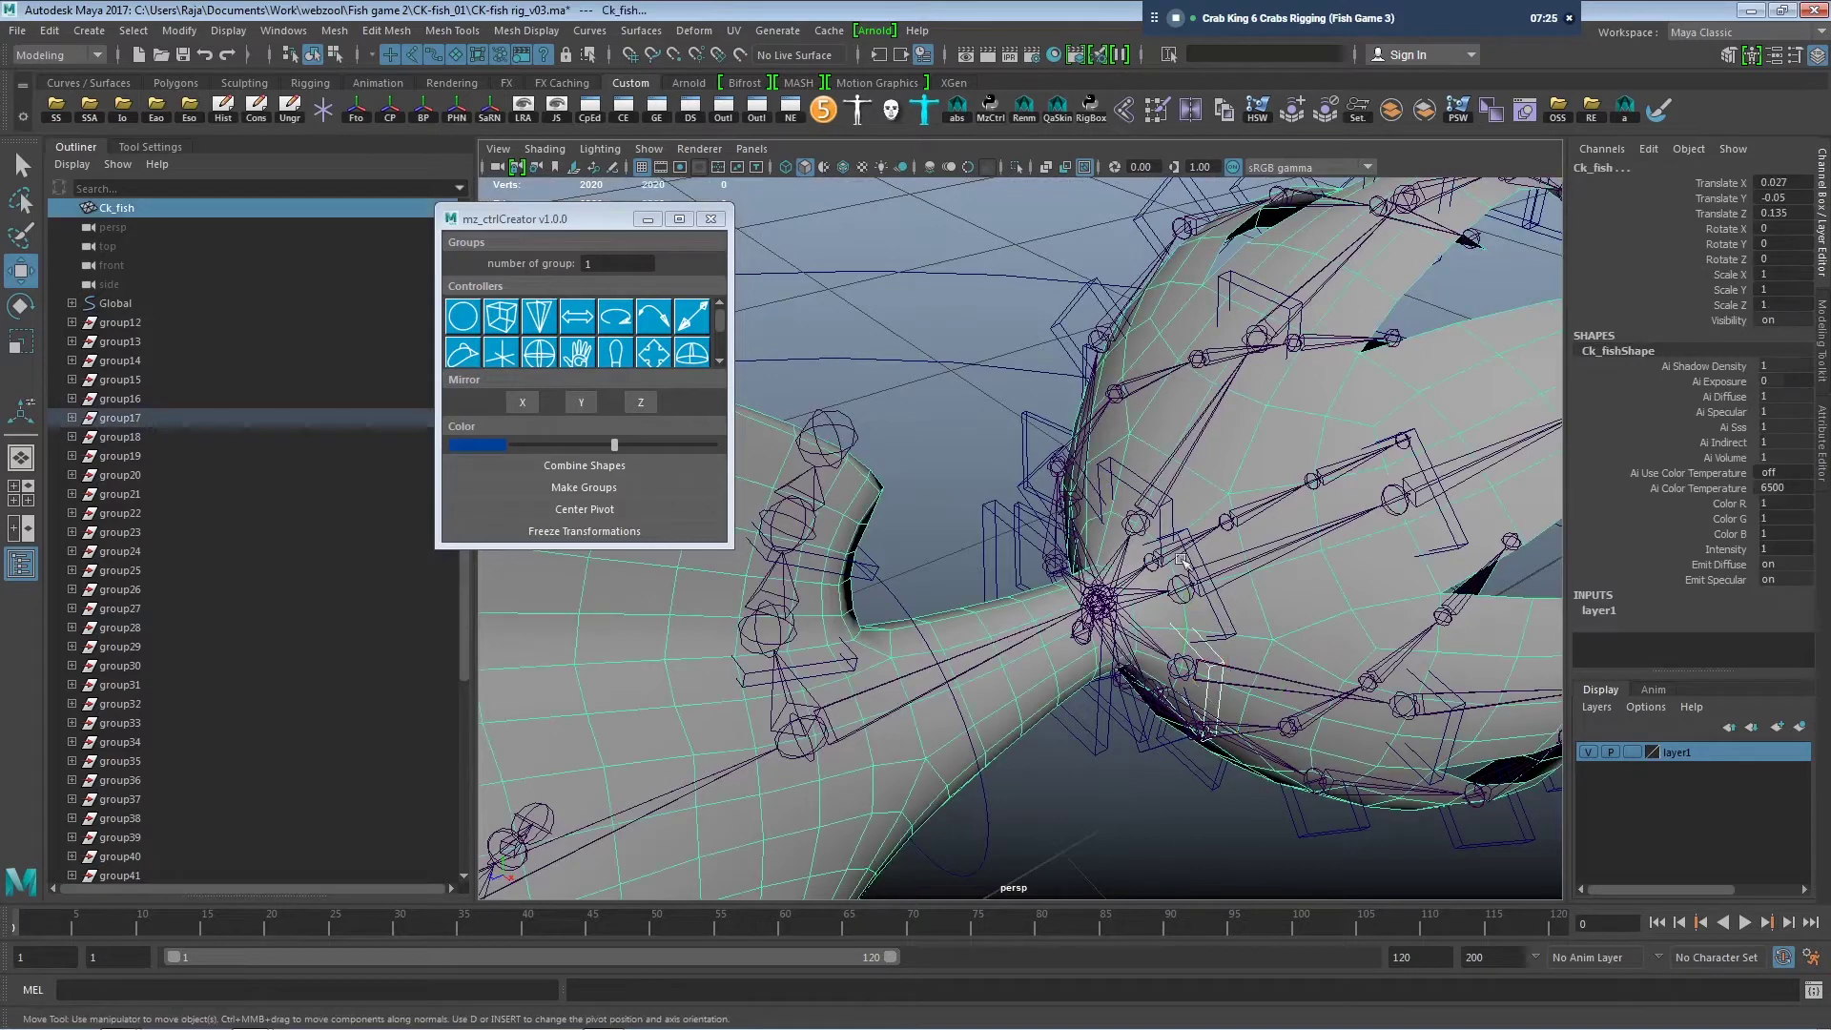
click(1228, 625)
Resize the curve16, curve21 and curve26 fin controllers, undoing an accidental joint selection.
click(1166, 501)
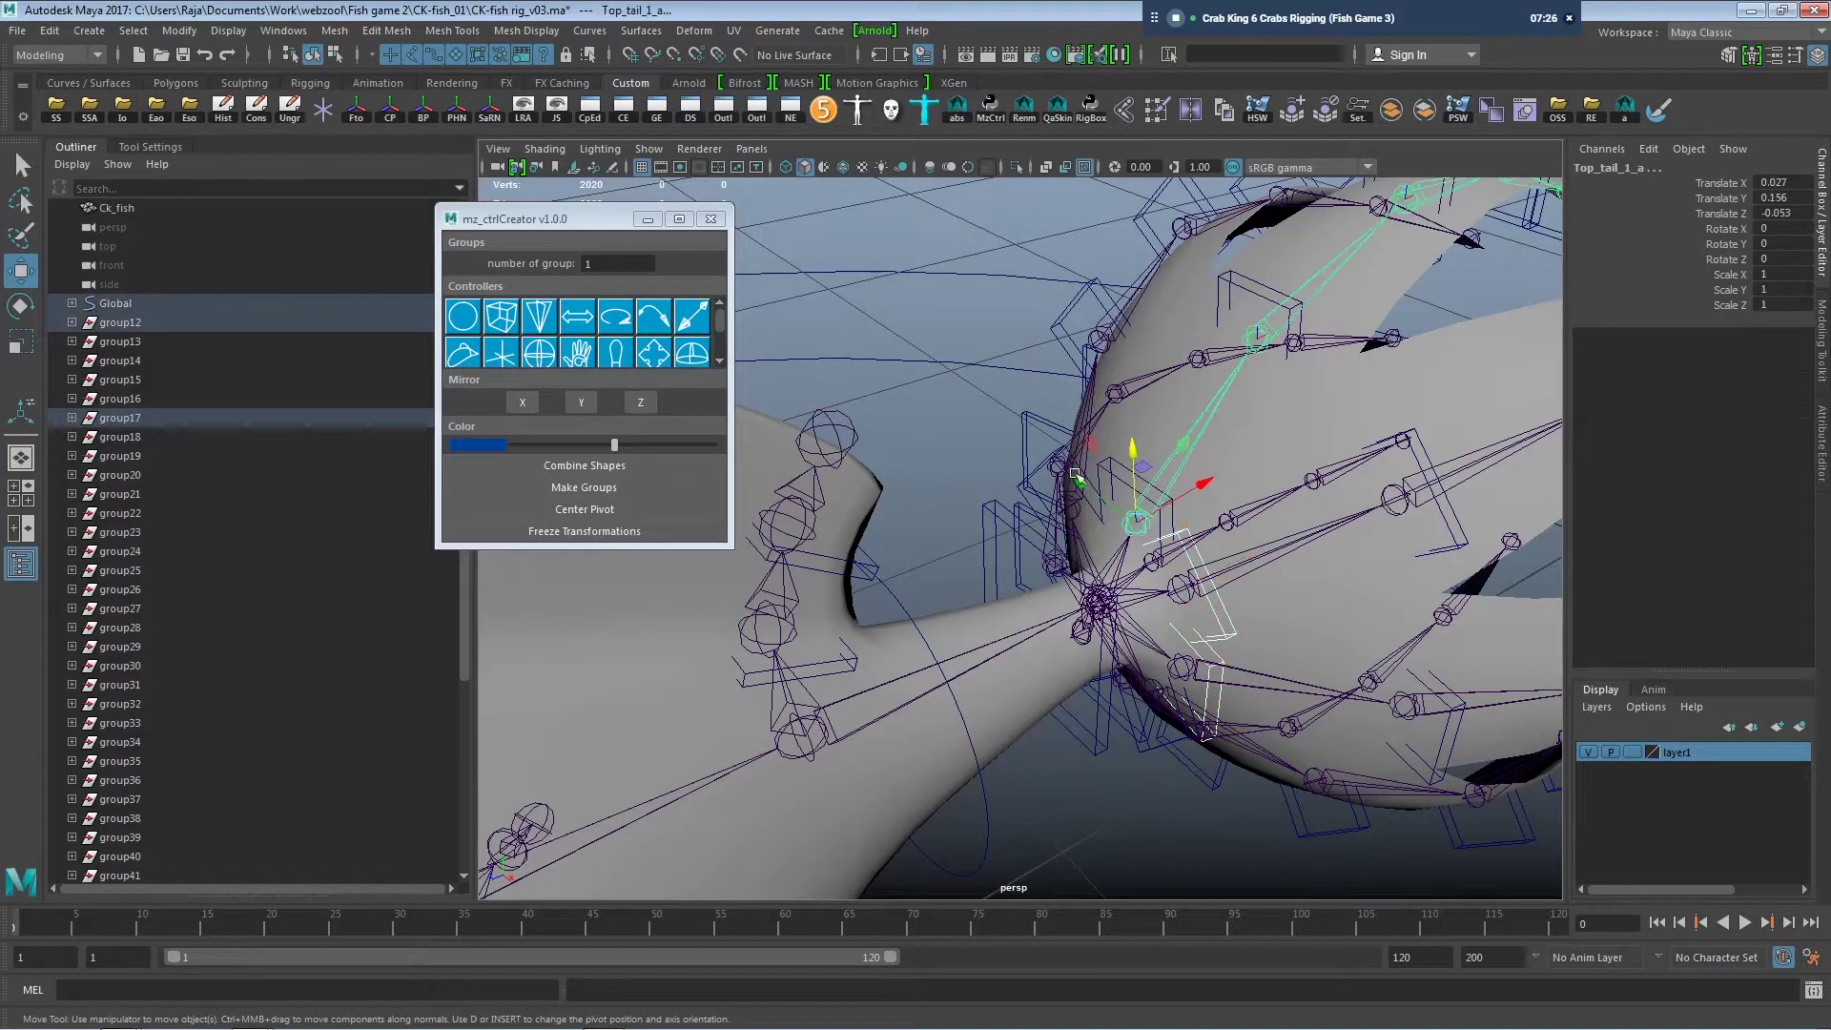
click(1114, 474)
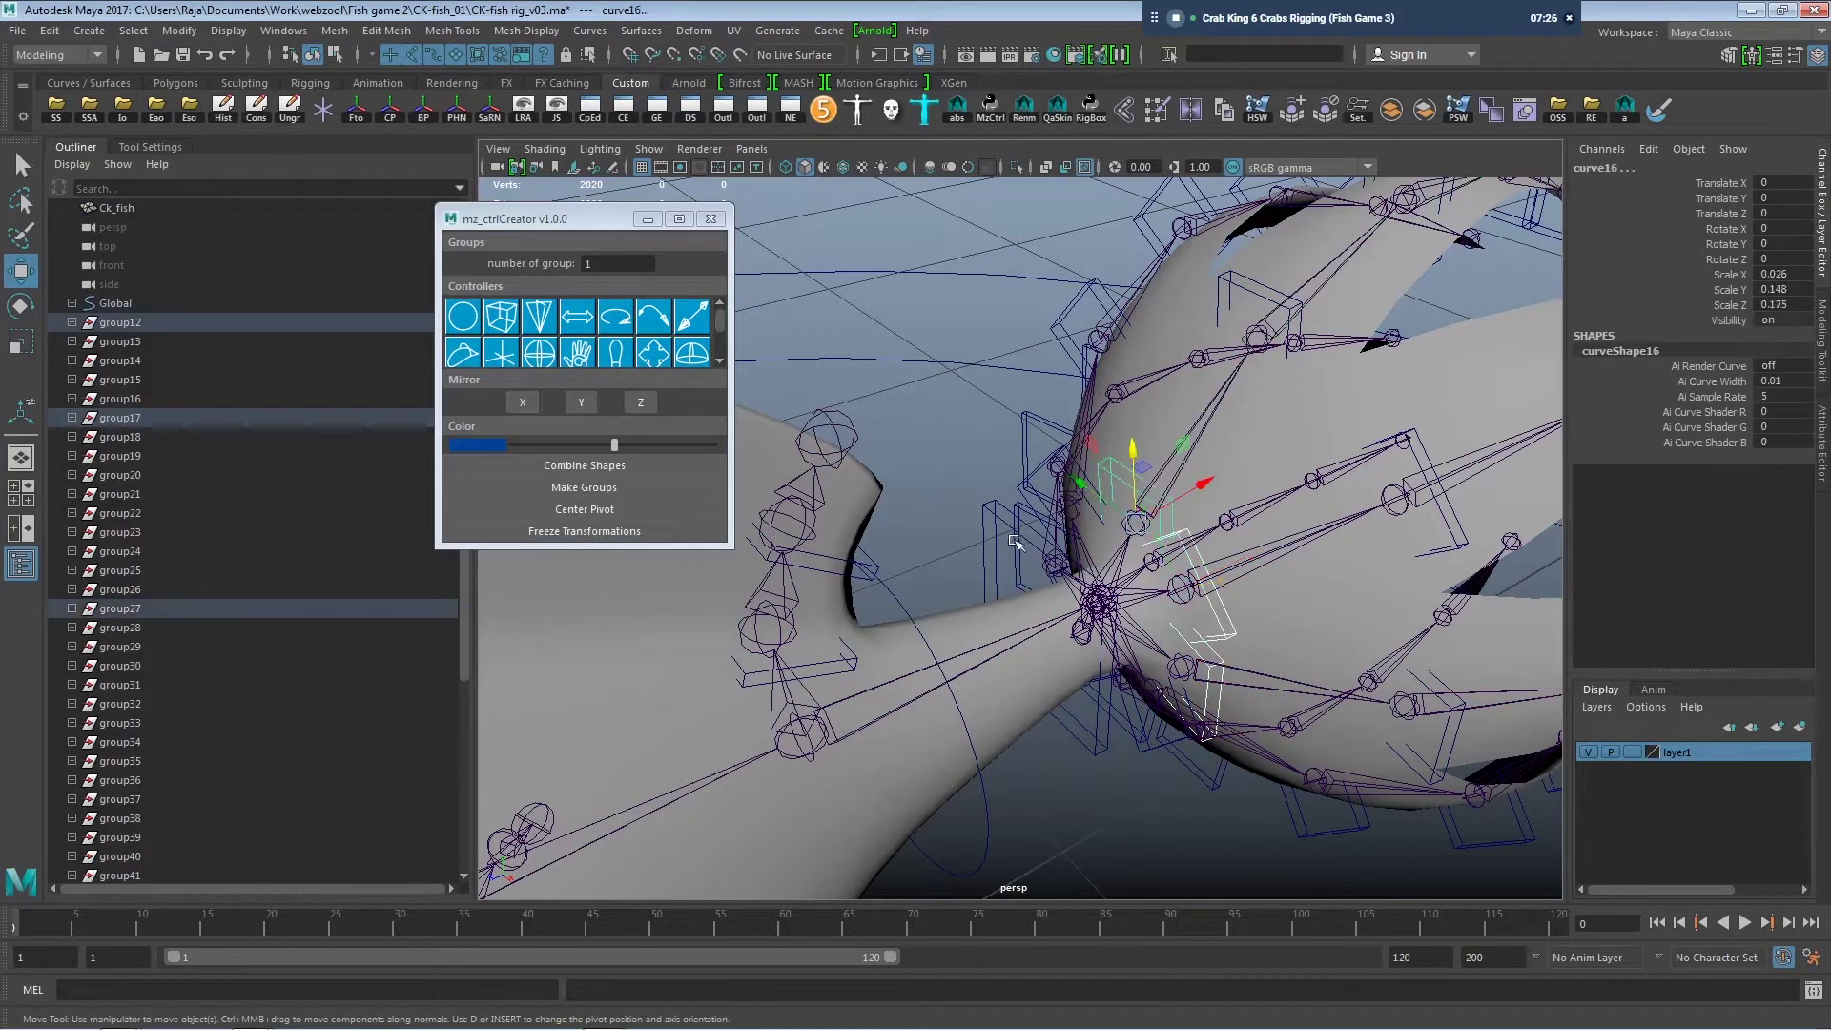
alt+drag(1113, 475, 1271, 532)
click(1052, 458)
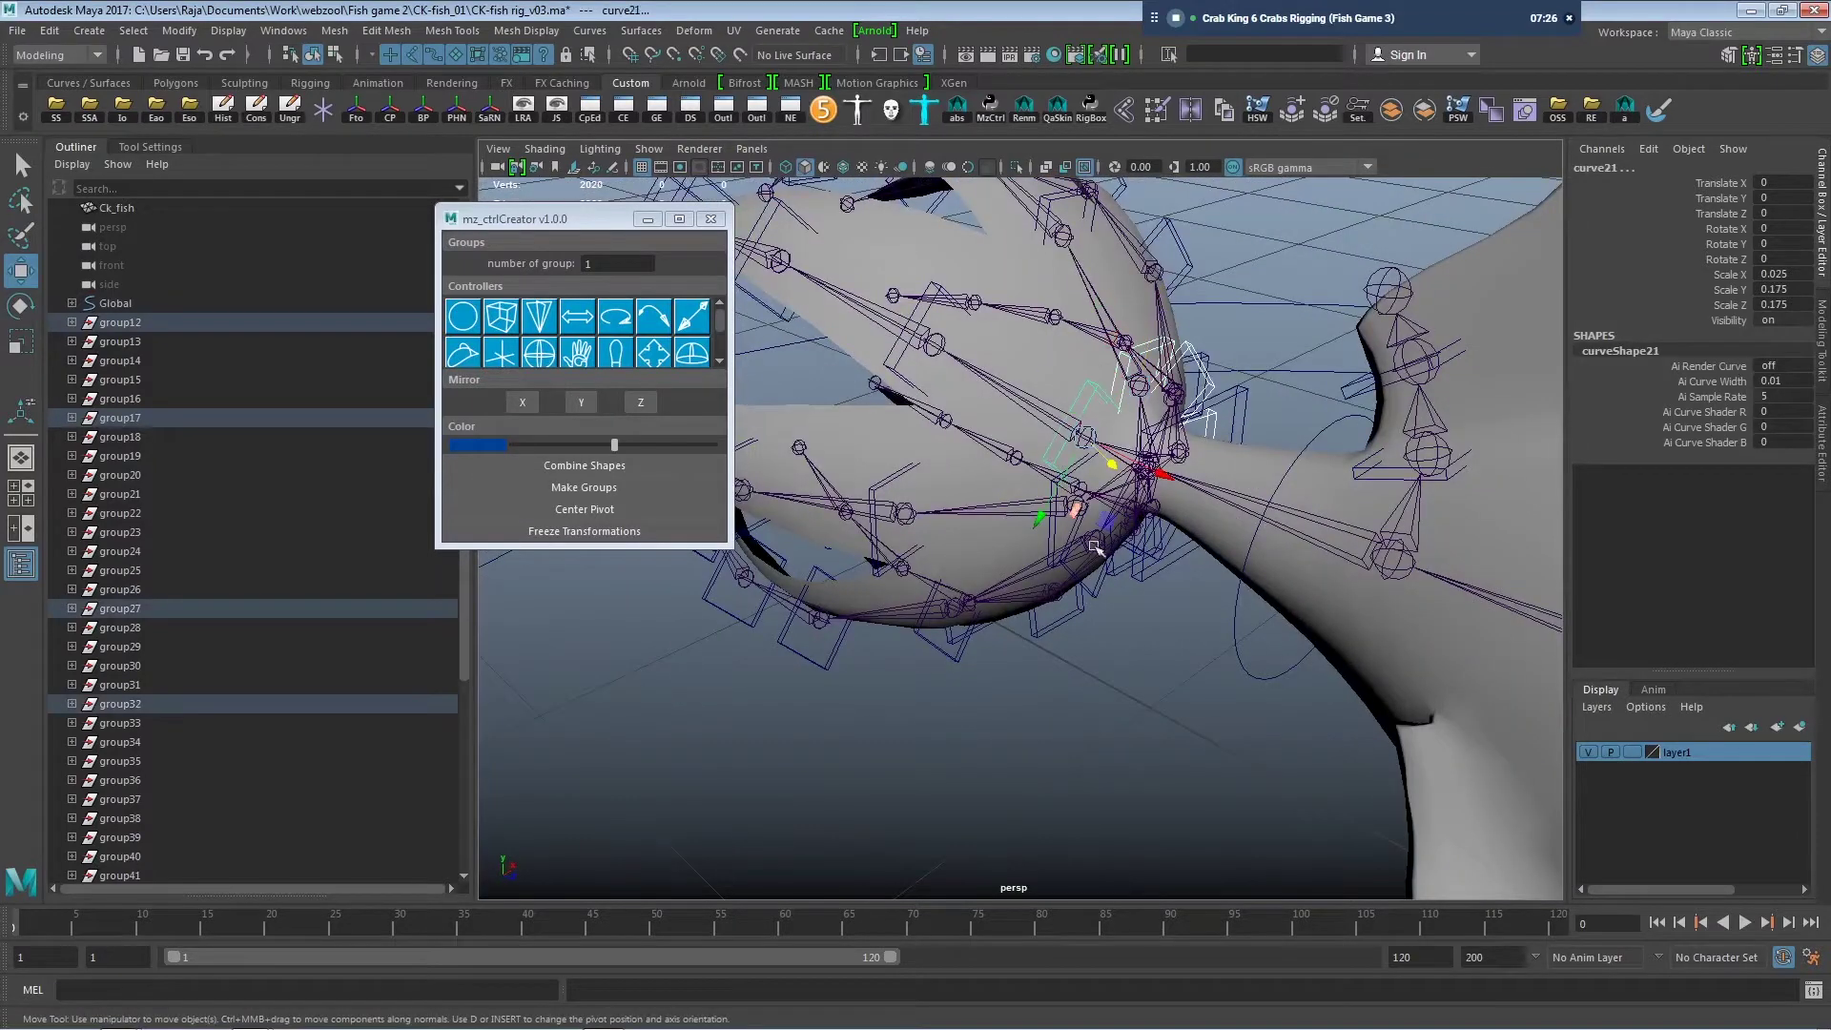
alt+drag(1053, 458, 1054, 568)
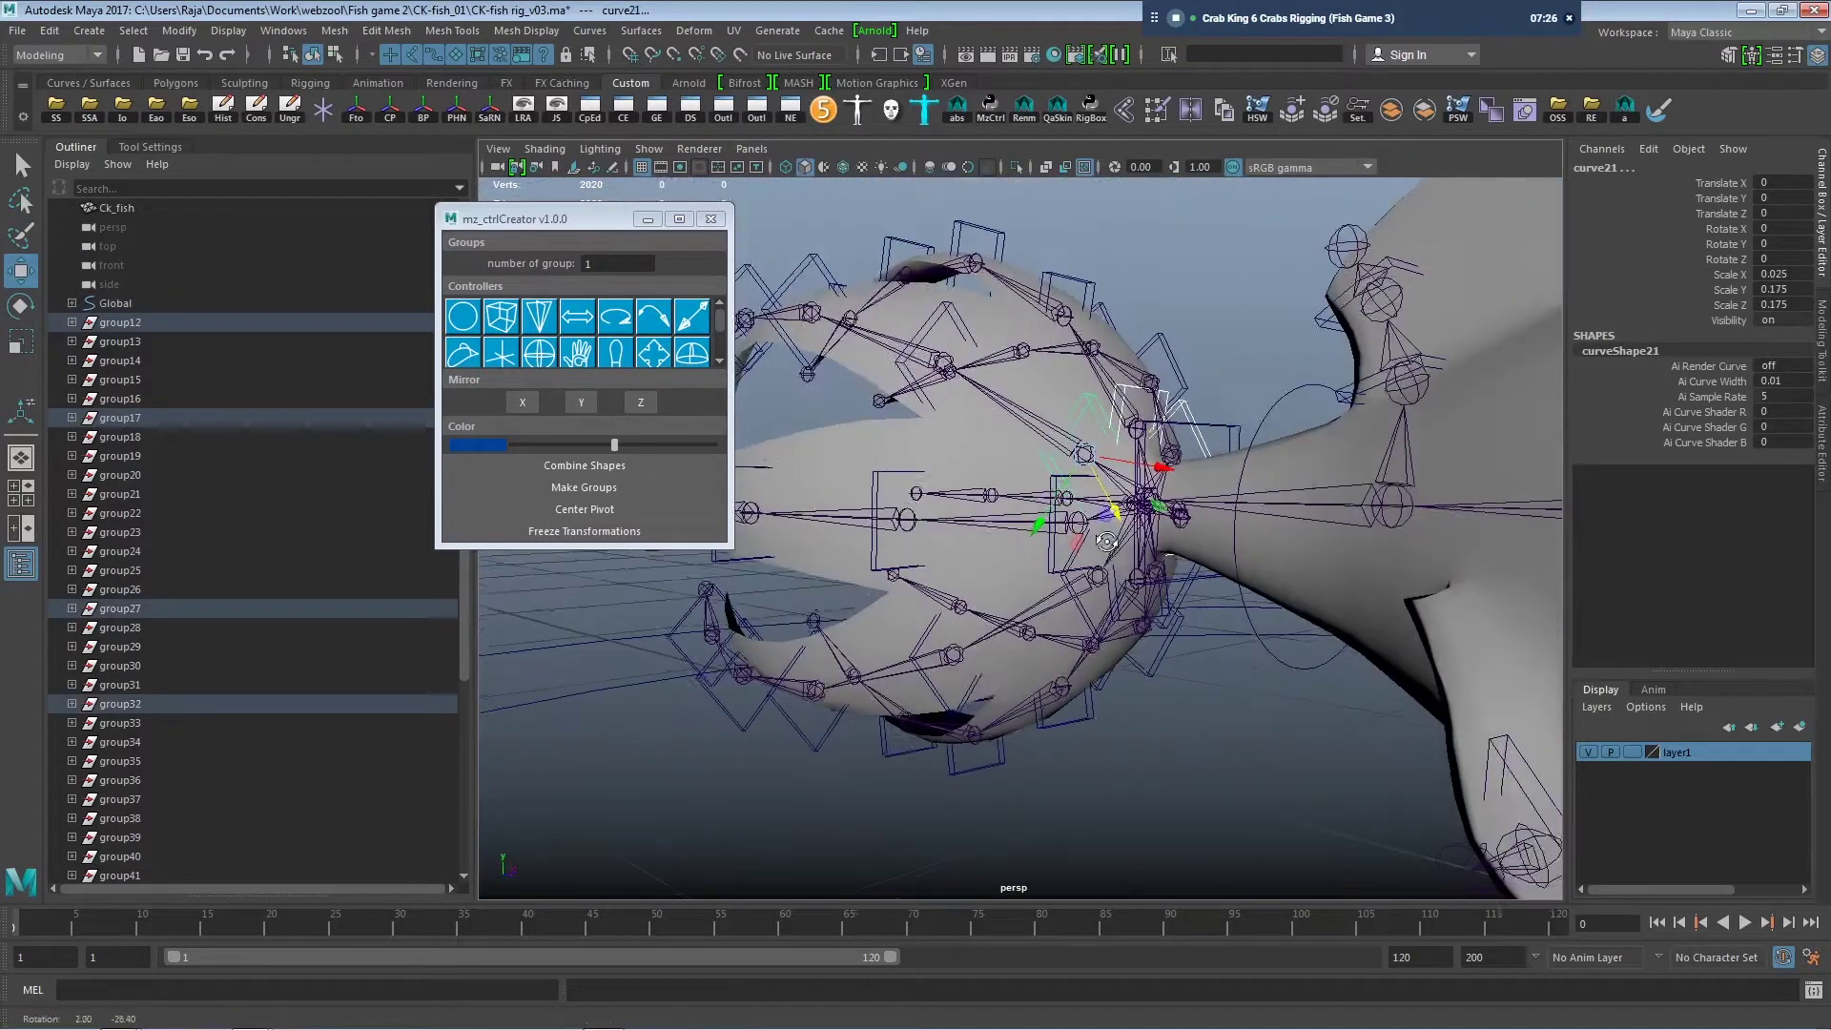
shift+click(1094, 630)
mouse_move(1094, 631)
alt+mouse_down()
mouse_move(1122, 645)
mouse_move(1031, 718)
mouse_move(1167, 626)
mouse_move(1178, 595)
alt+mouse_up()
key(ctrl+z)
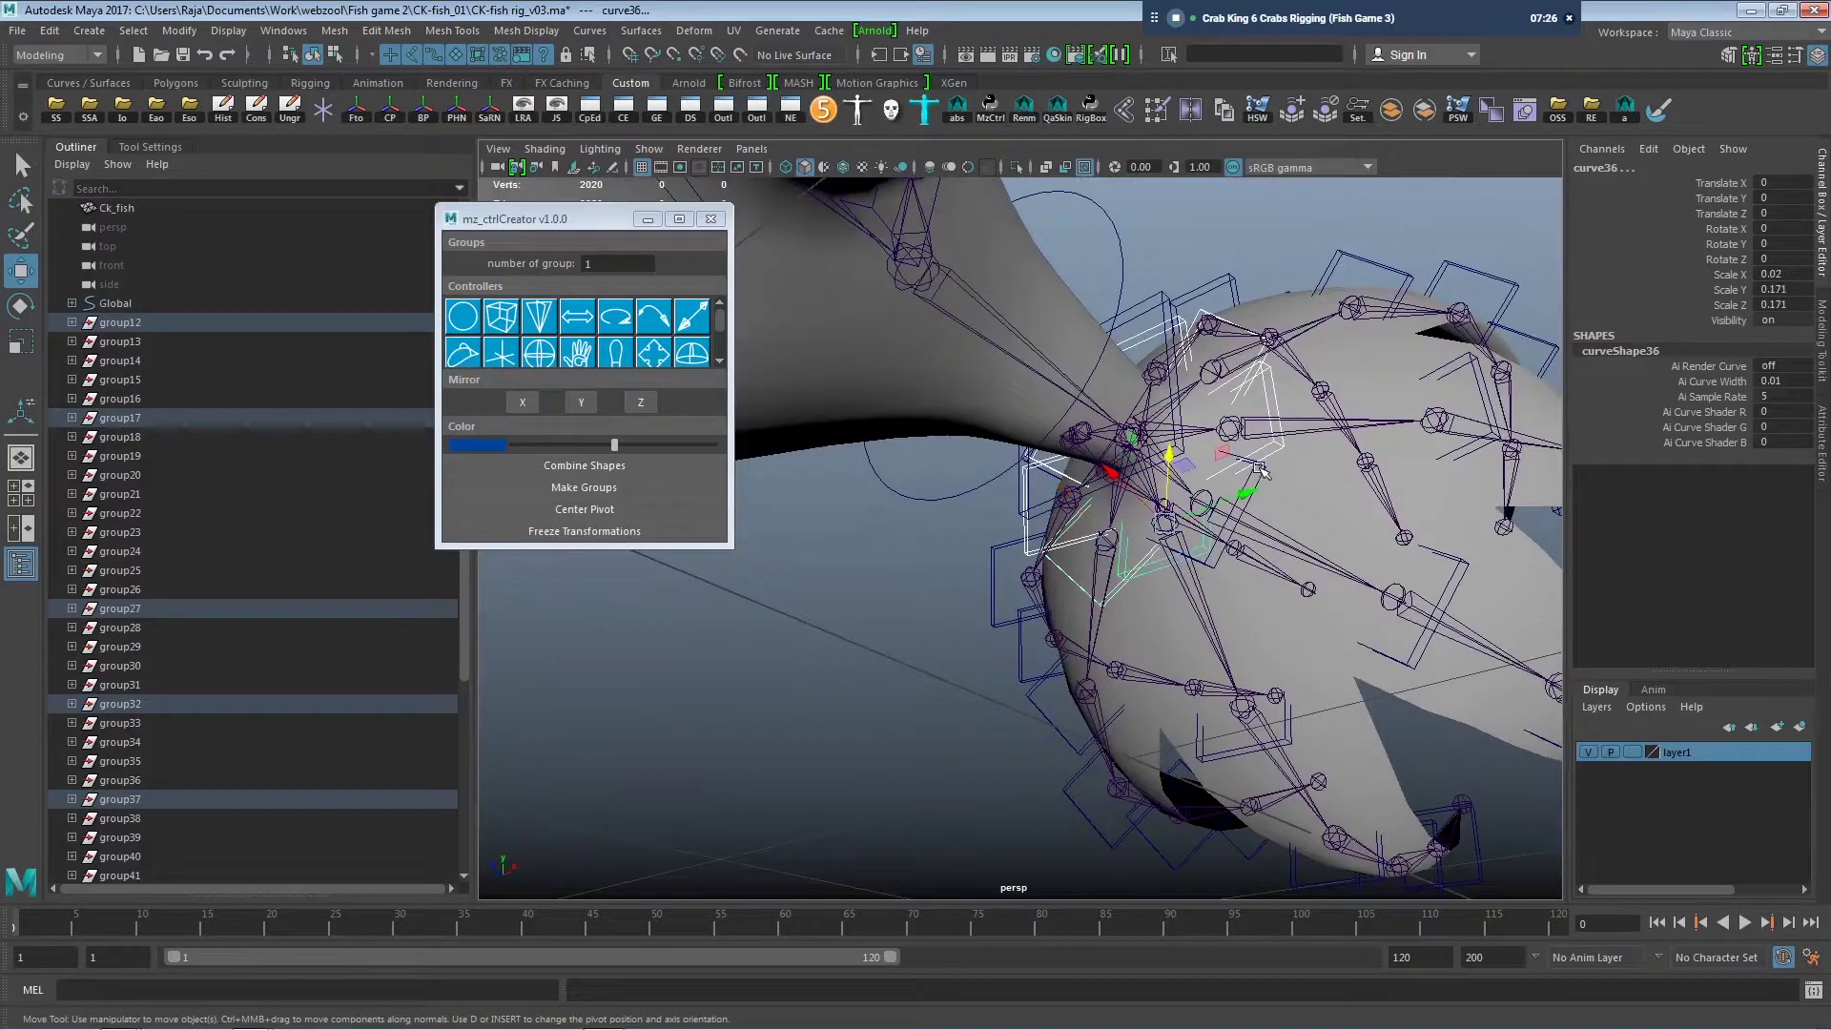
Flatten the remaining fin controller curves into thin slabs around the fin joints.
alt+drag(1281, 563, 1245, 454)
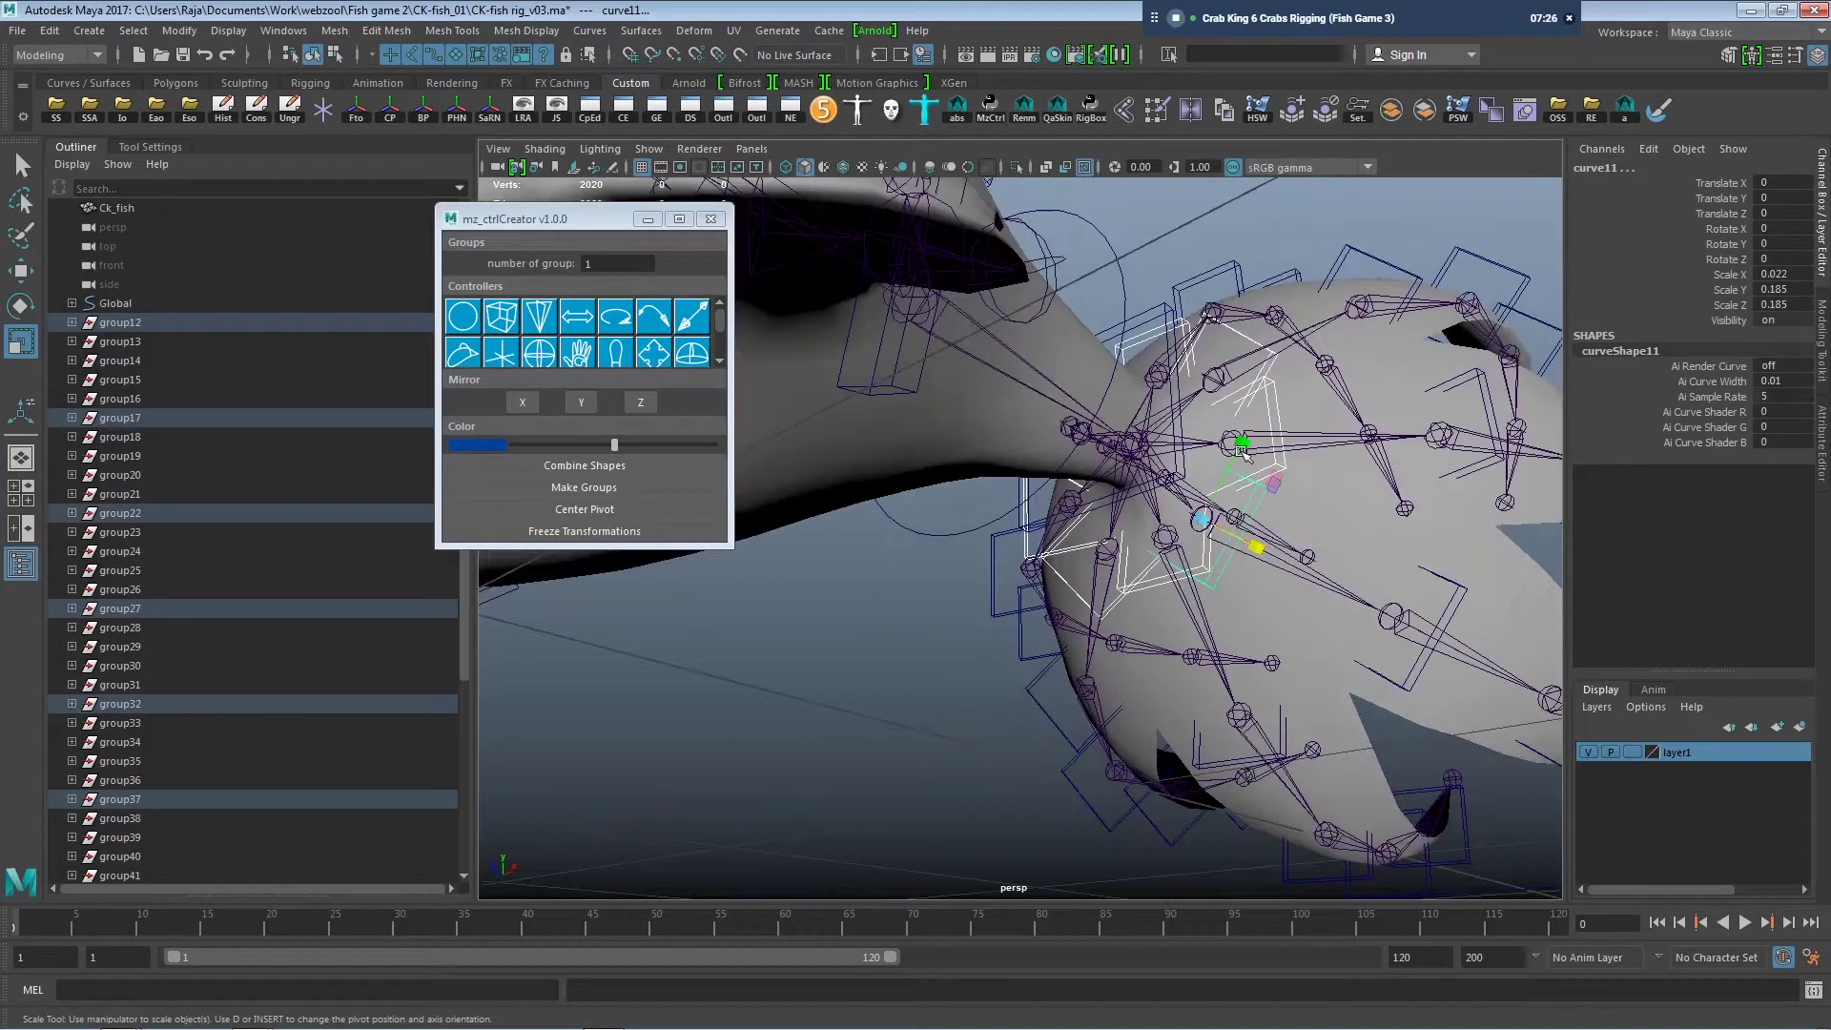
mouse_move(1224, 501)
alt+mouse_down()
mouse_move(1211, 620)
mouse_move(1212, 559)
alt+mouse_up()
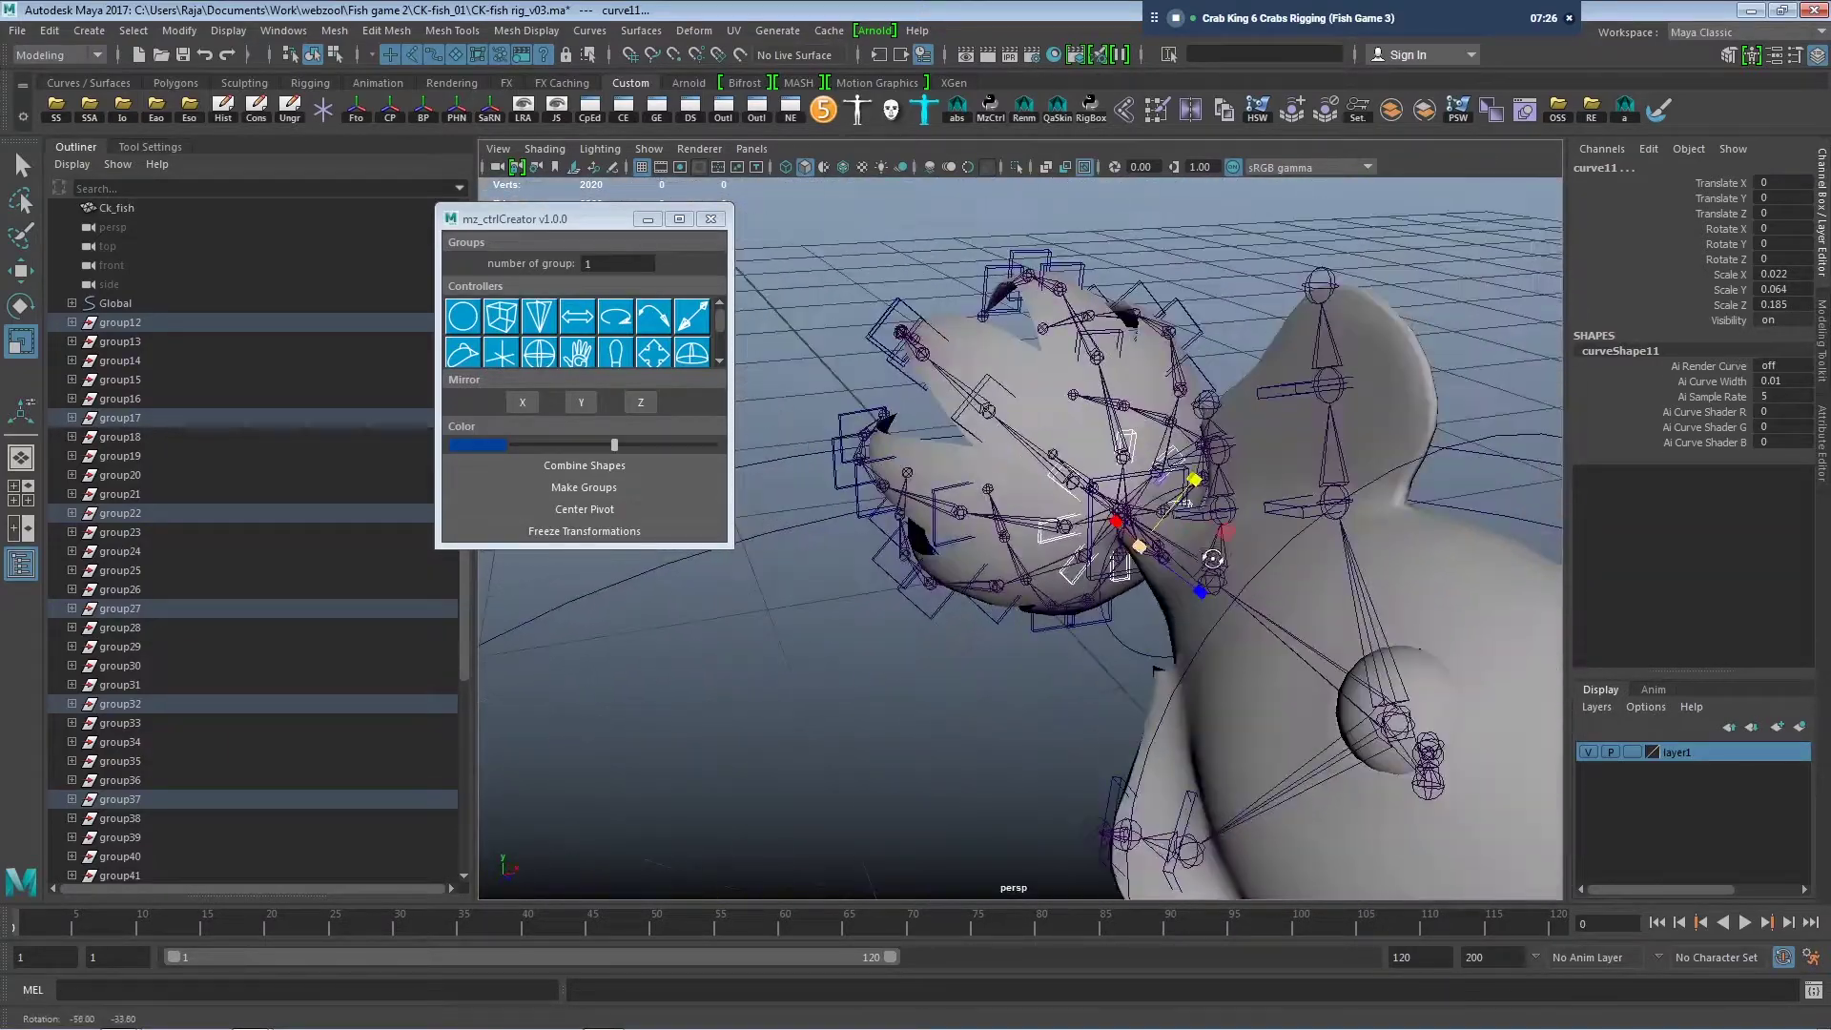
click(1210, 556)
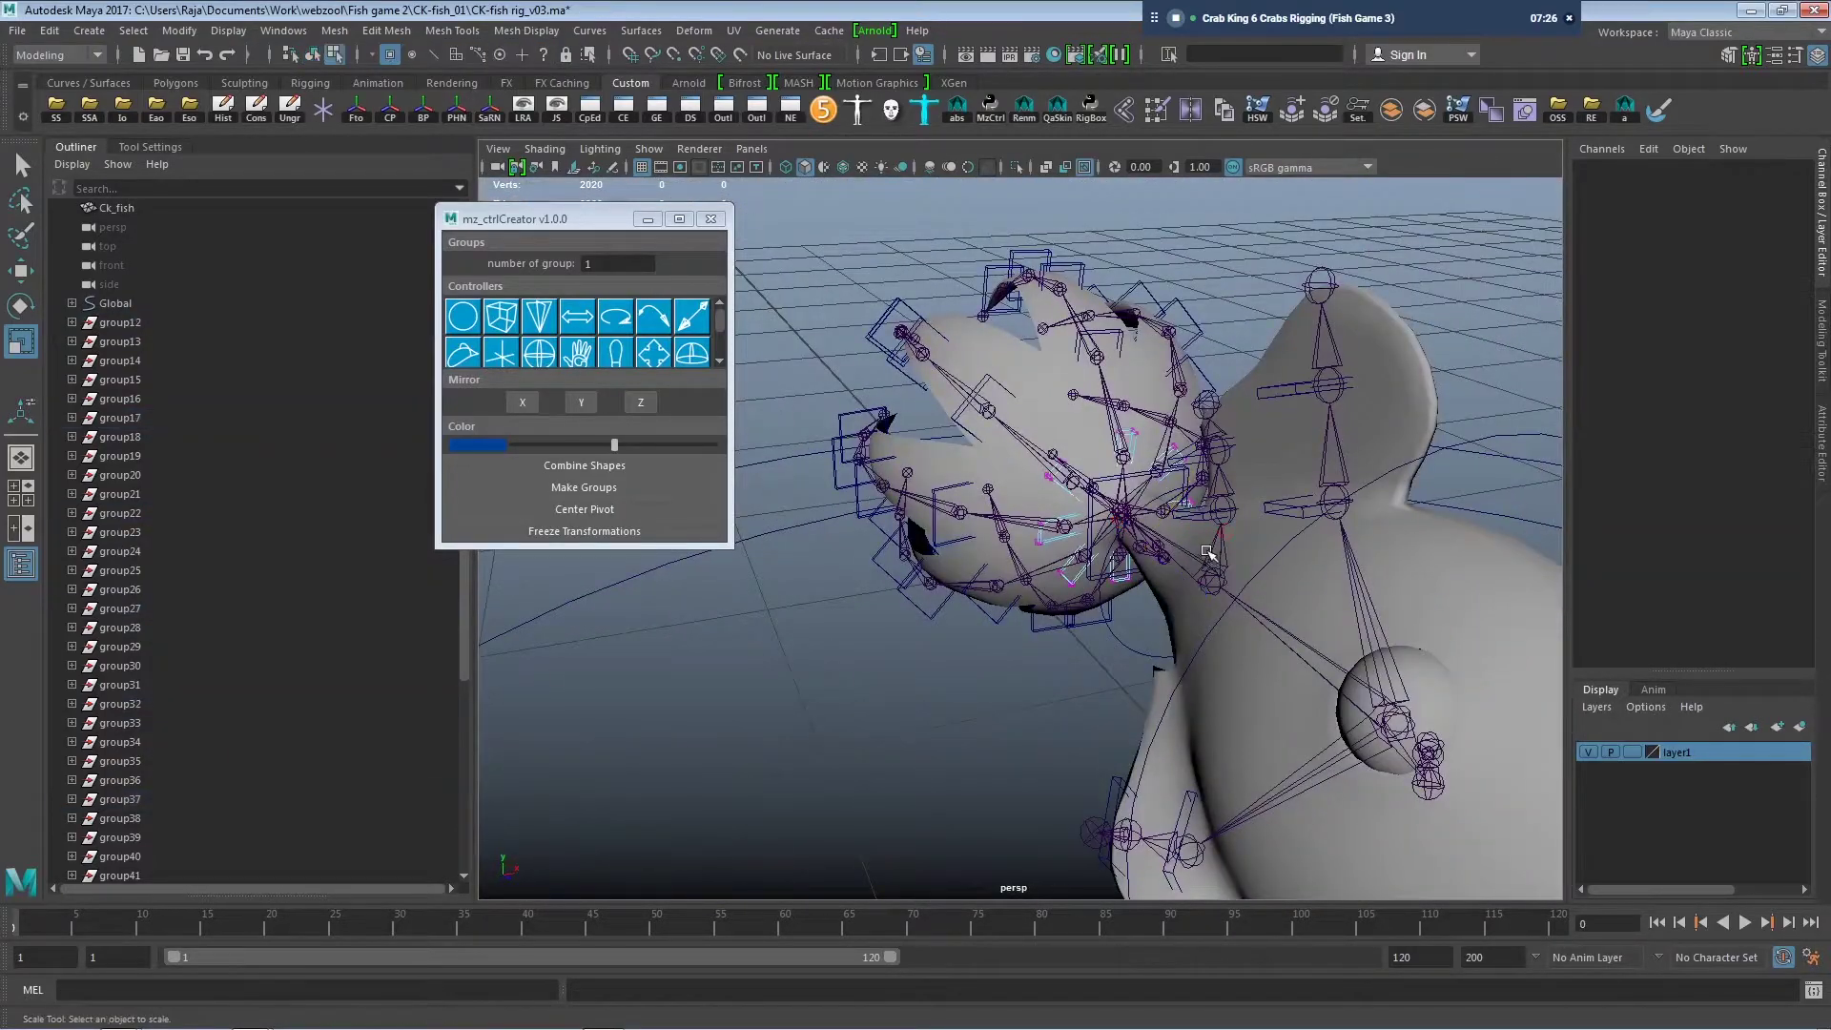
click(1102, 585)
click(972, 742)
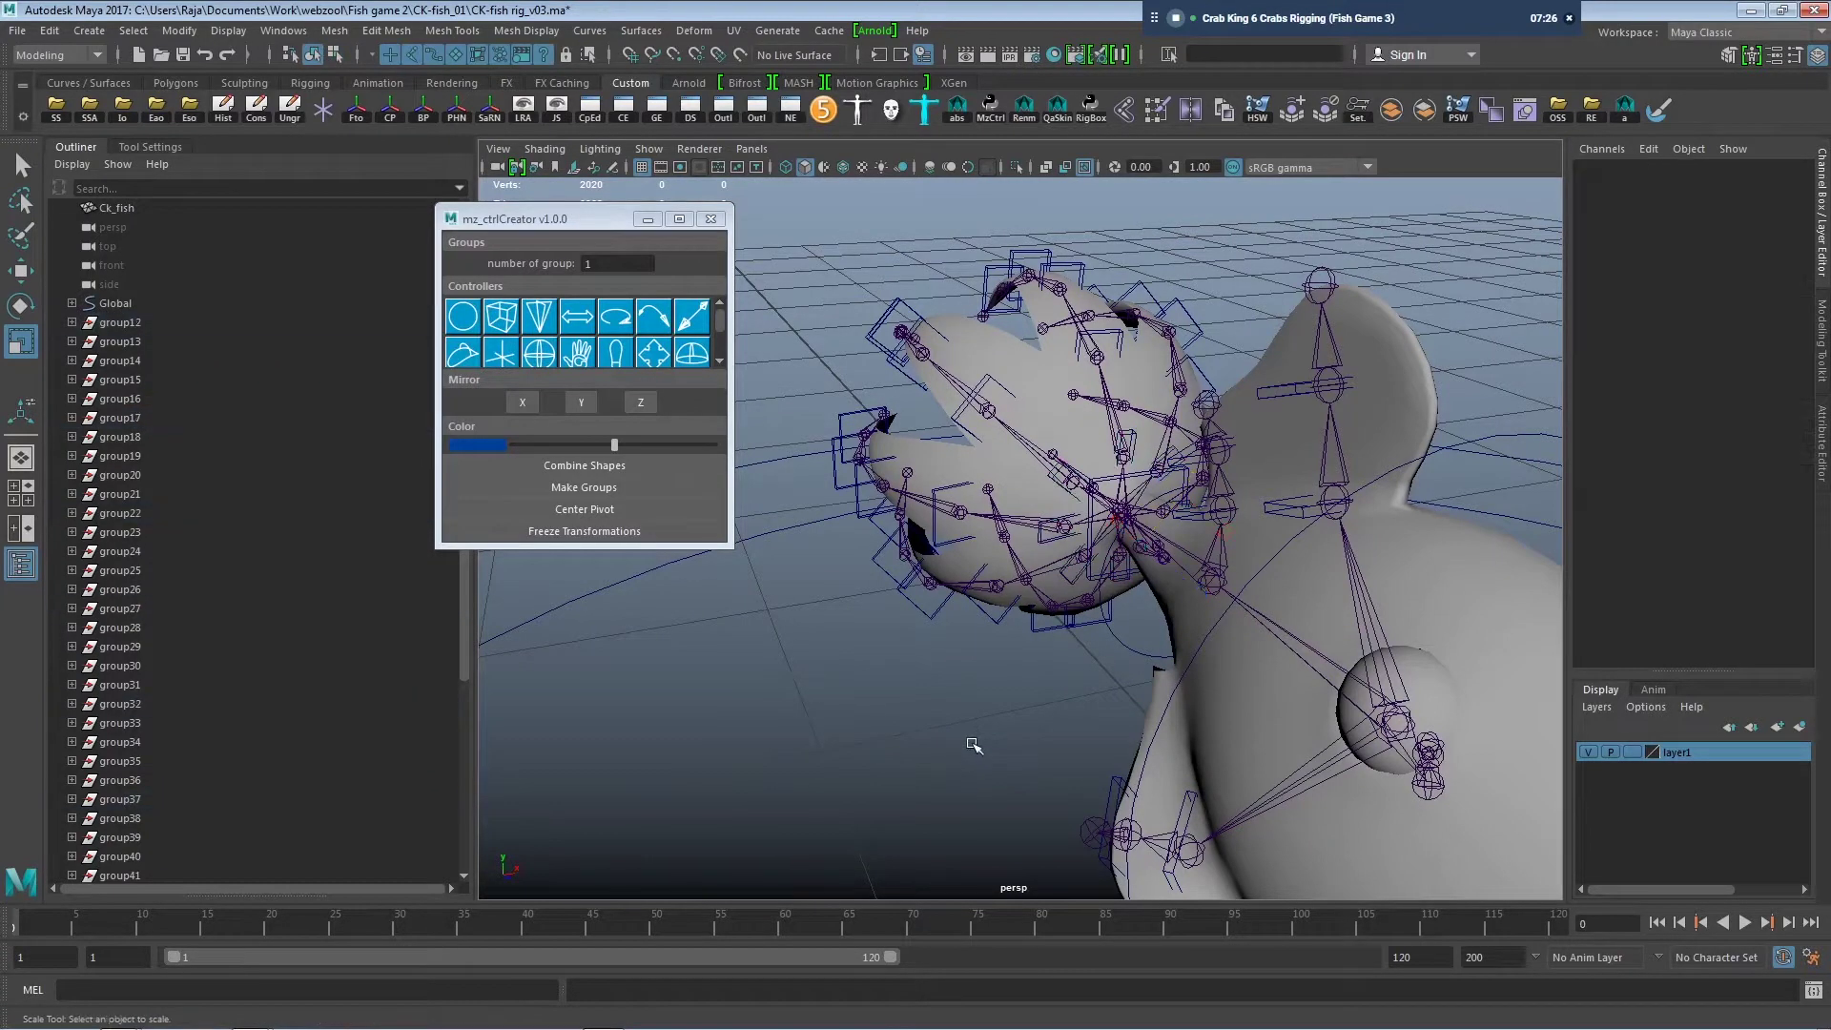
key(w)
Marquee-select all the tail-fin controls.
mouse_move(1337, 653)
alt+mouse_down()
mouse_move(1144, 645)
mouse_move(668, 572)
alt+mouse_up()
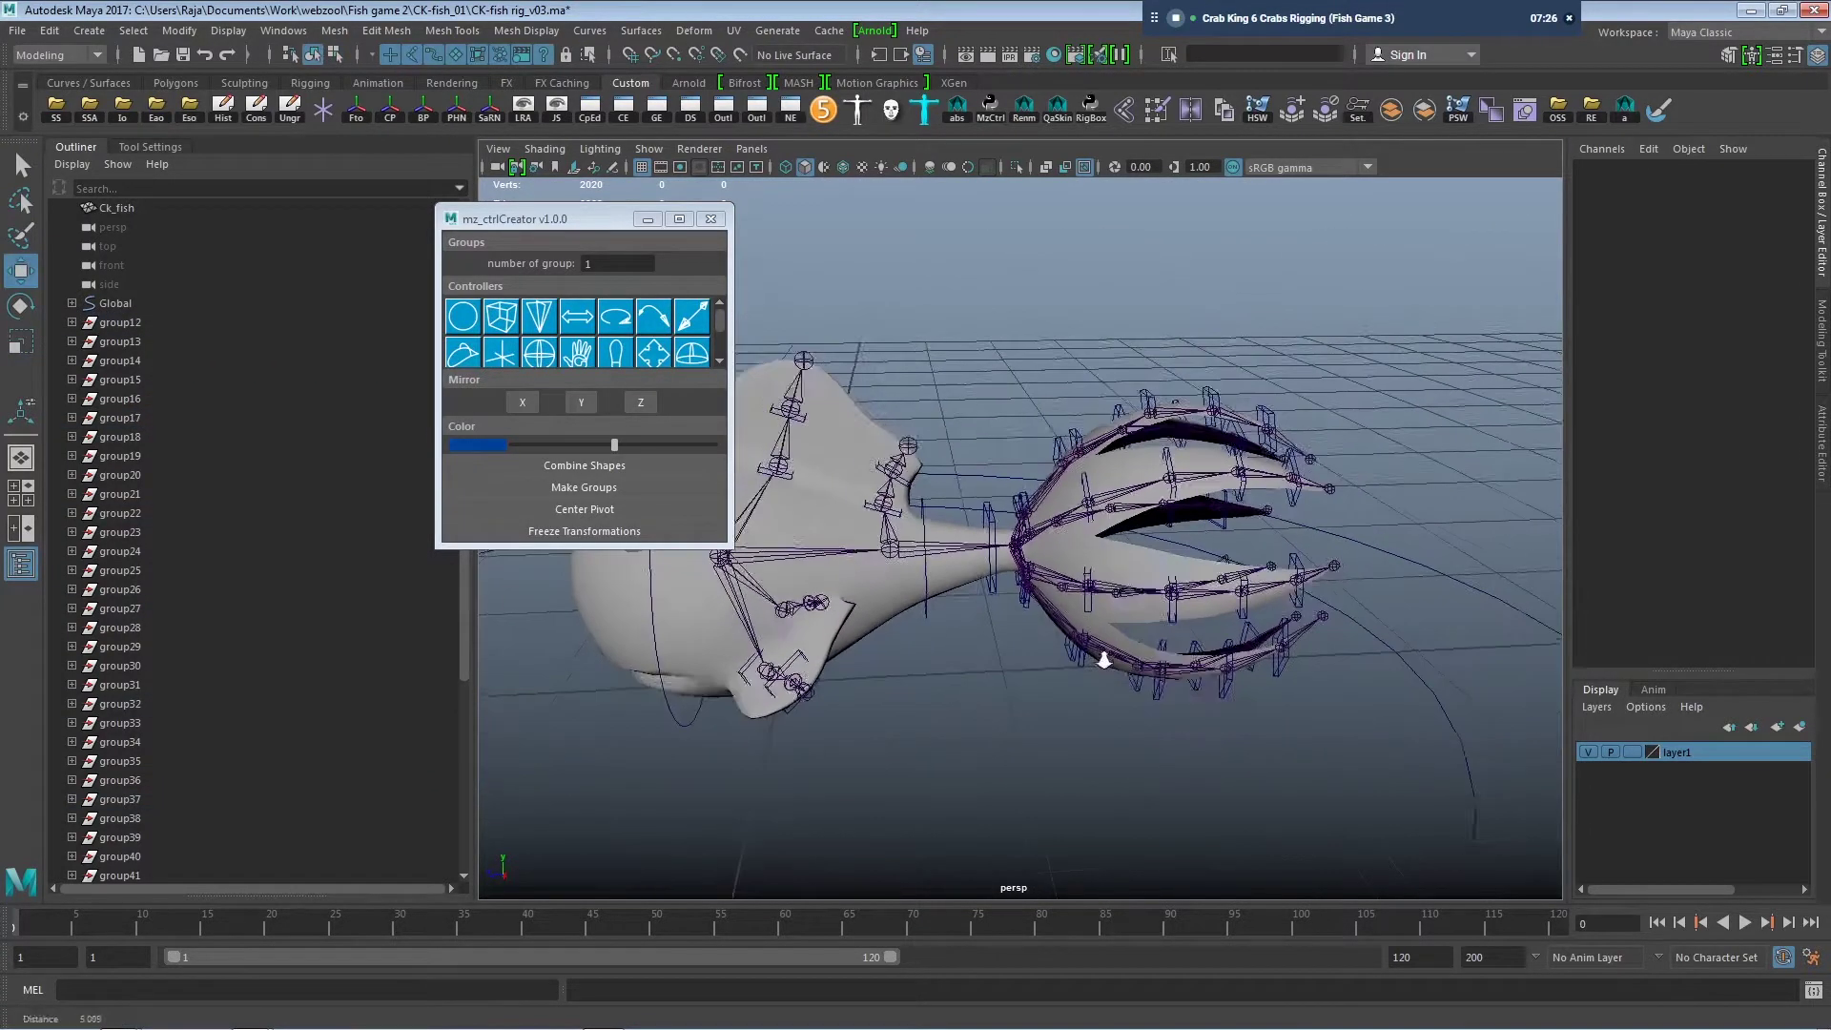
drag(510, 232, 457, 237)
alt+drag(789, 374, 971, 561)
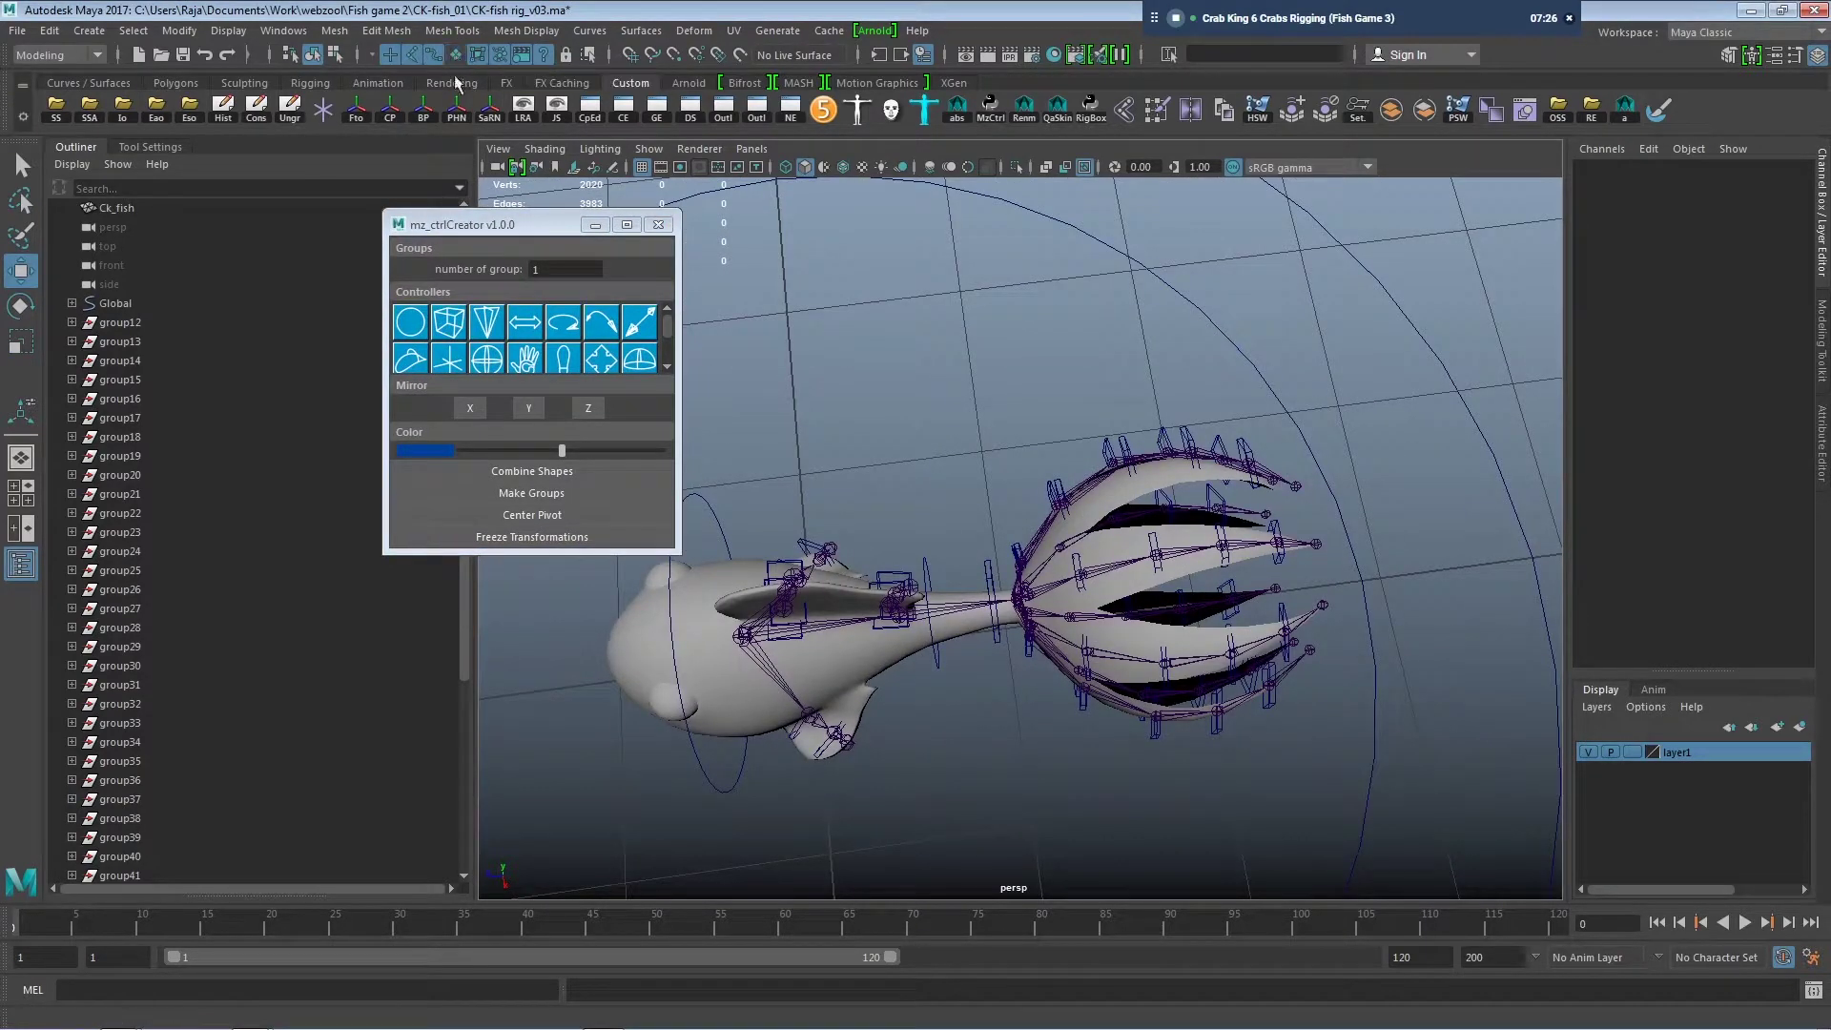
alt+drag(858, 572, 1025, 537)
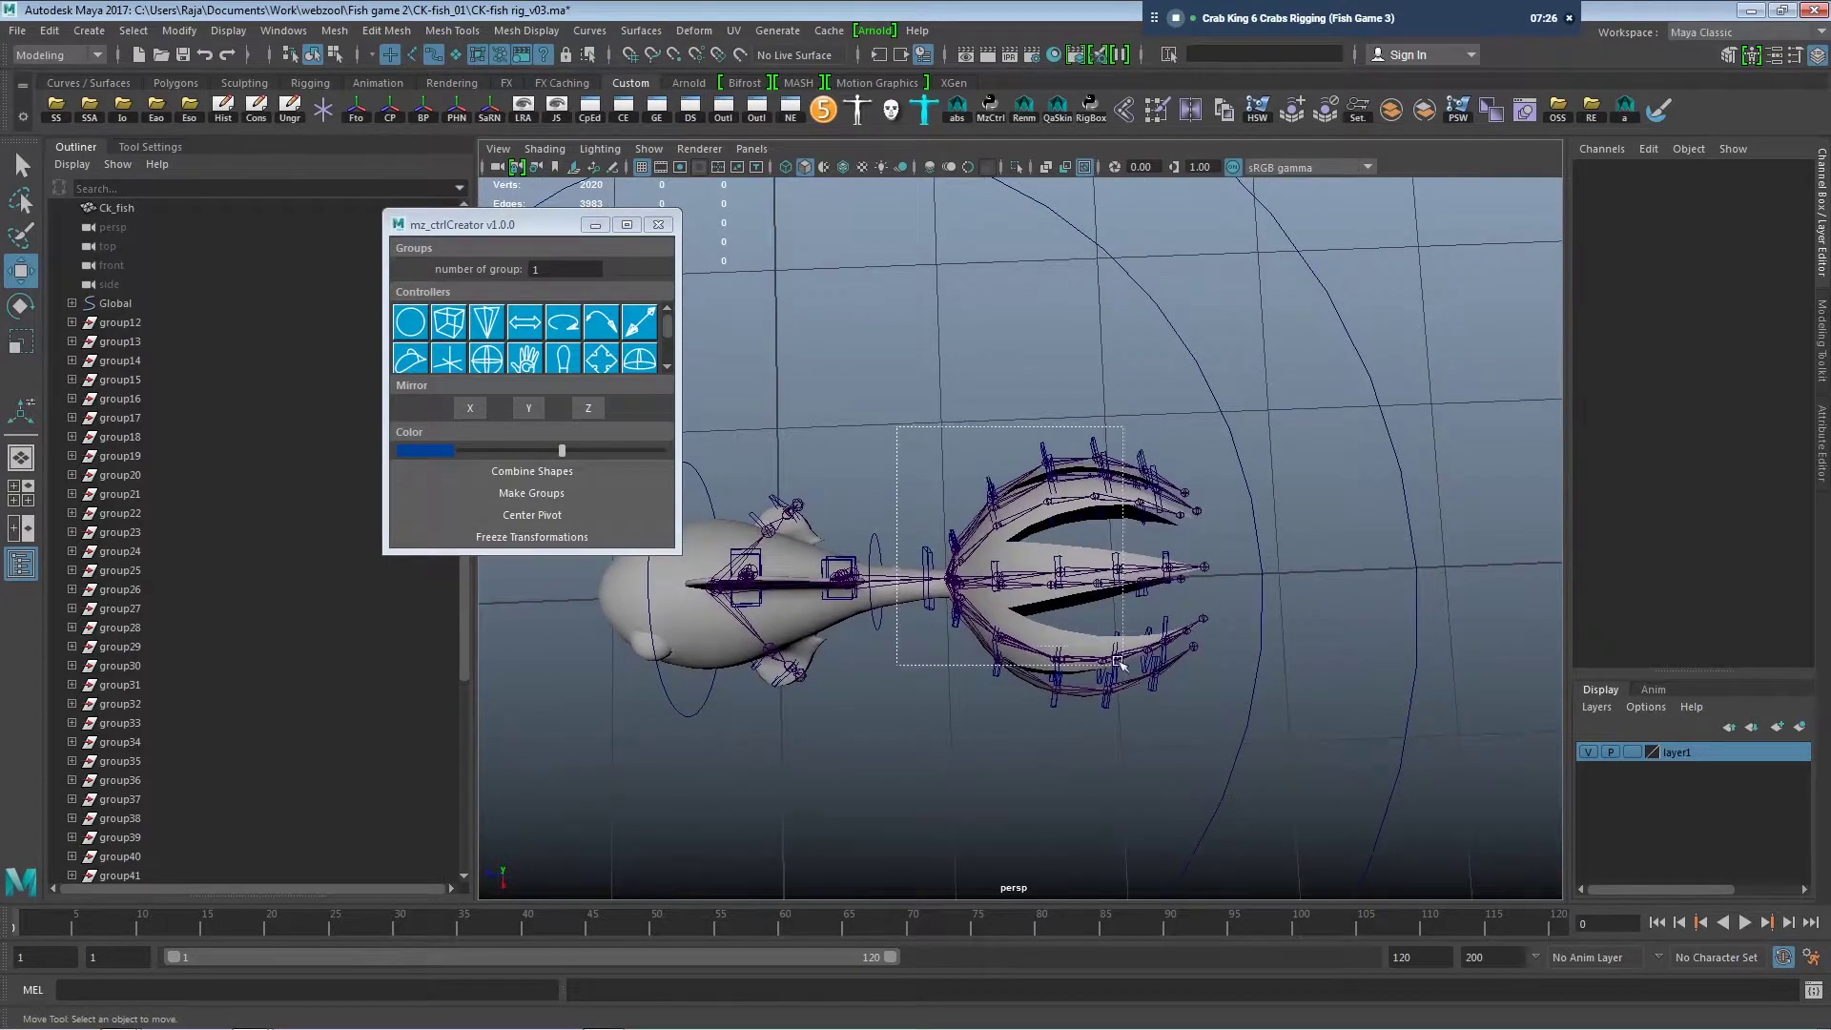
mouse_move(1224, 725)
mouse_down()
mouse_move(1245, 592)
mouse_move(1087, 580)
mouse_up()
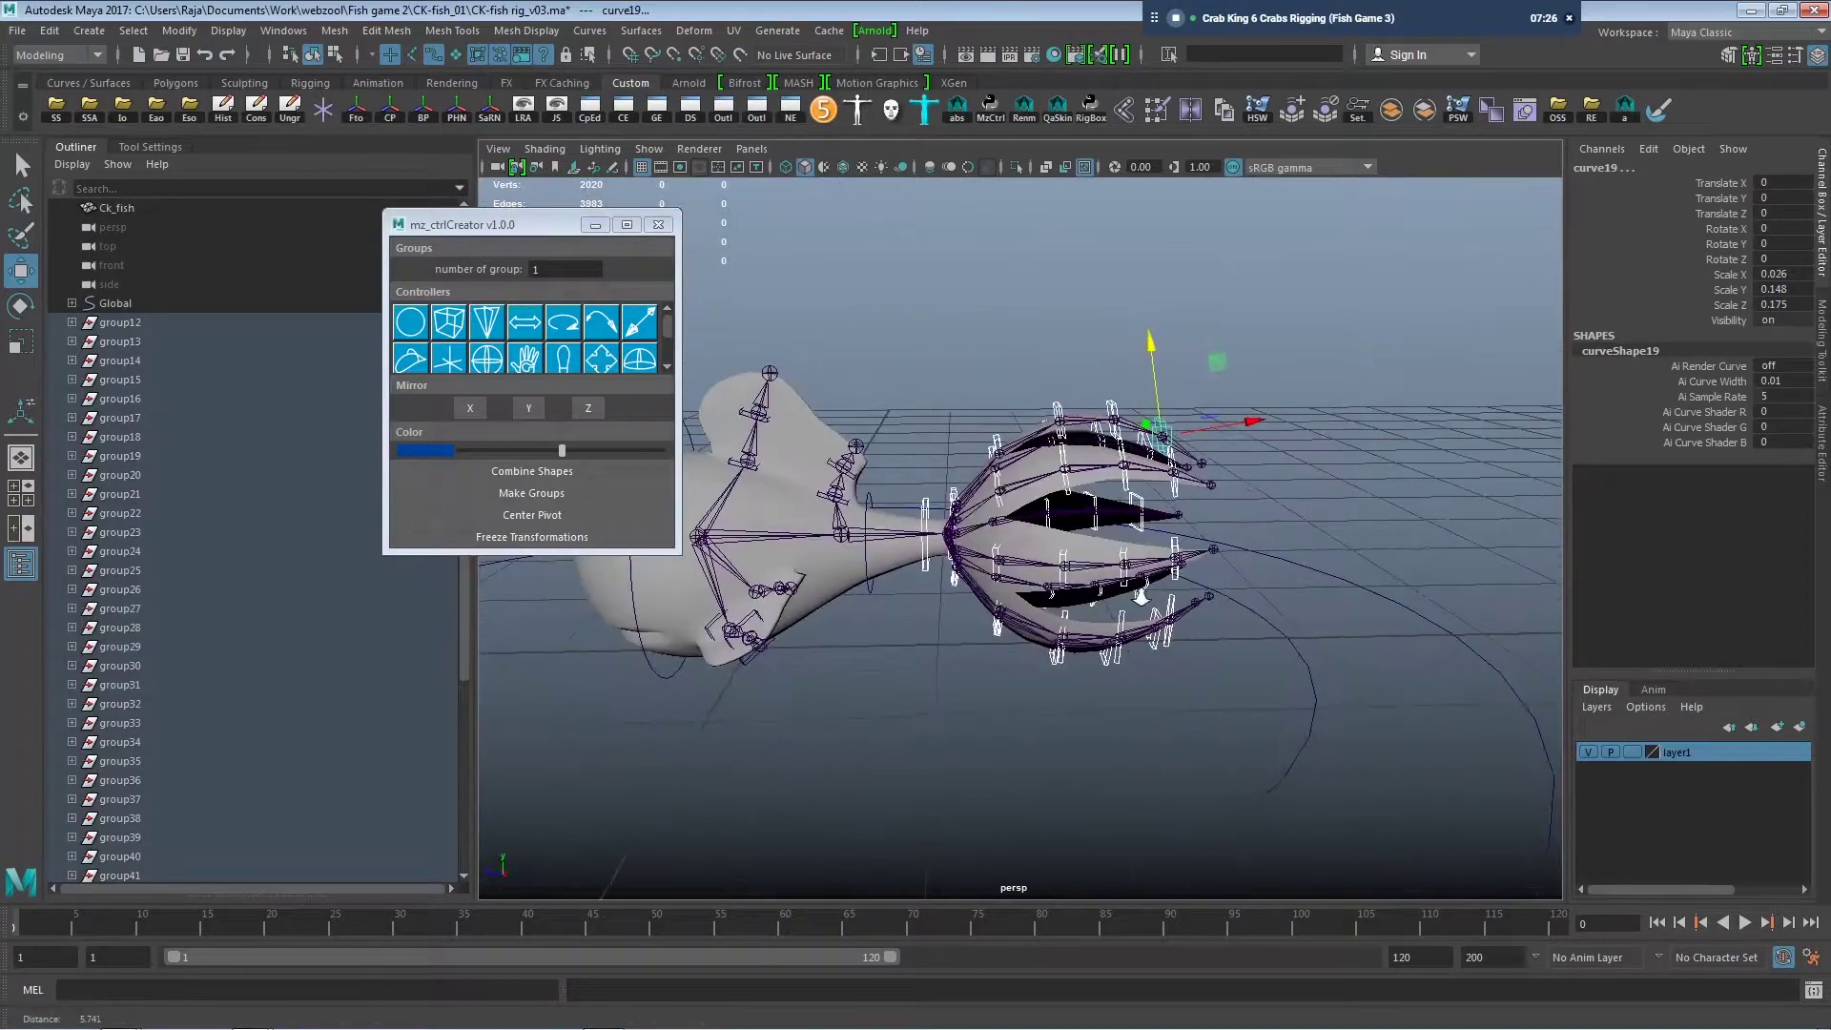
Freeze transformations on the tail controls and close mz_ctrlCreator.
click(531, 539)
alt+drag(1285, 598, 993, 789)
click(963, 751)
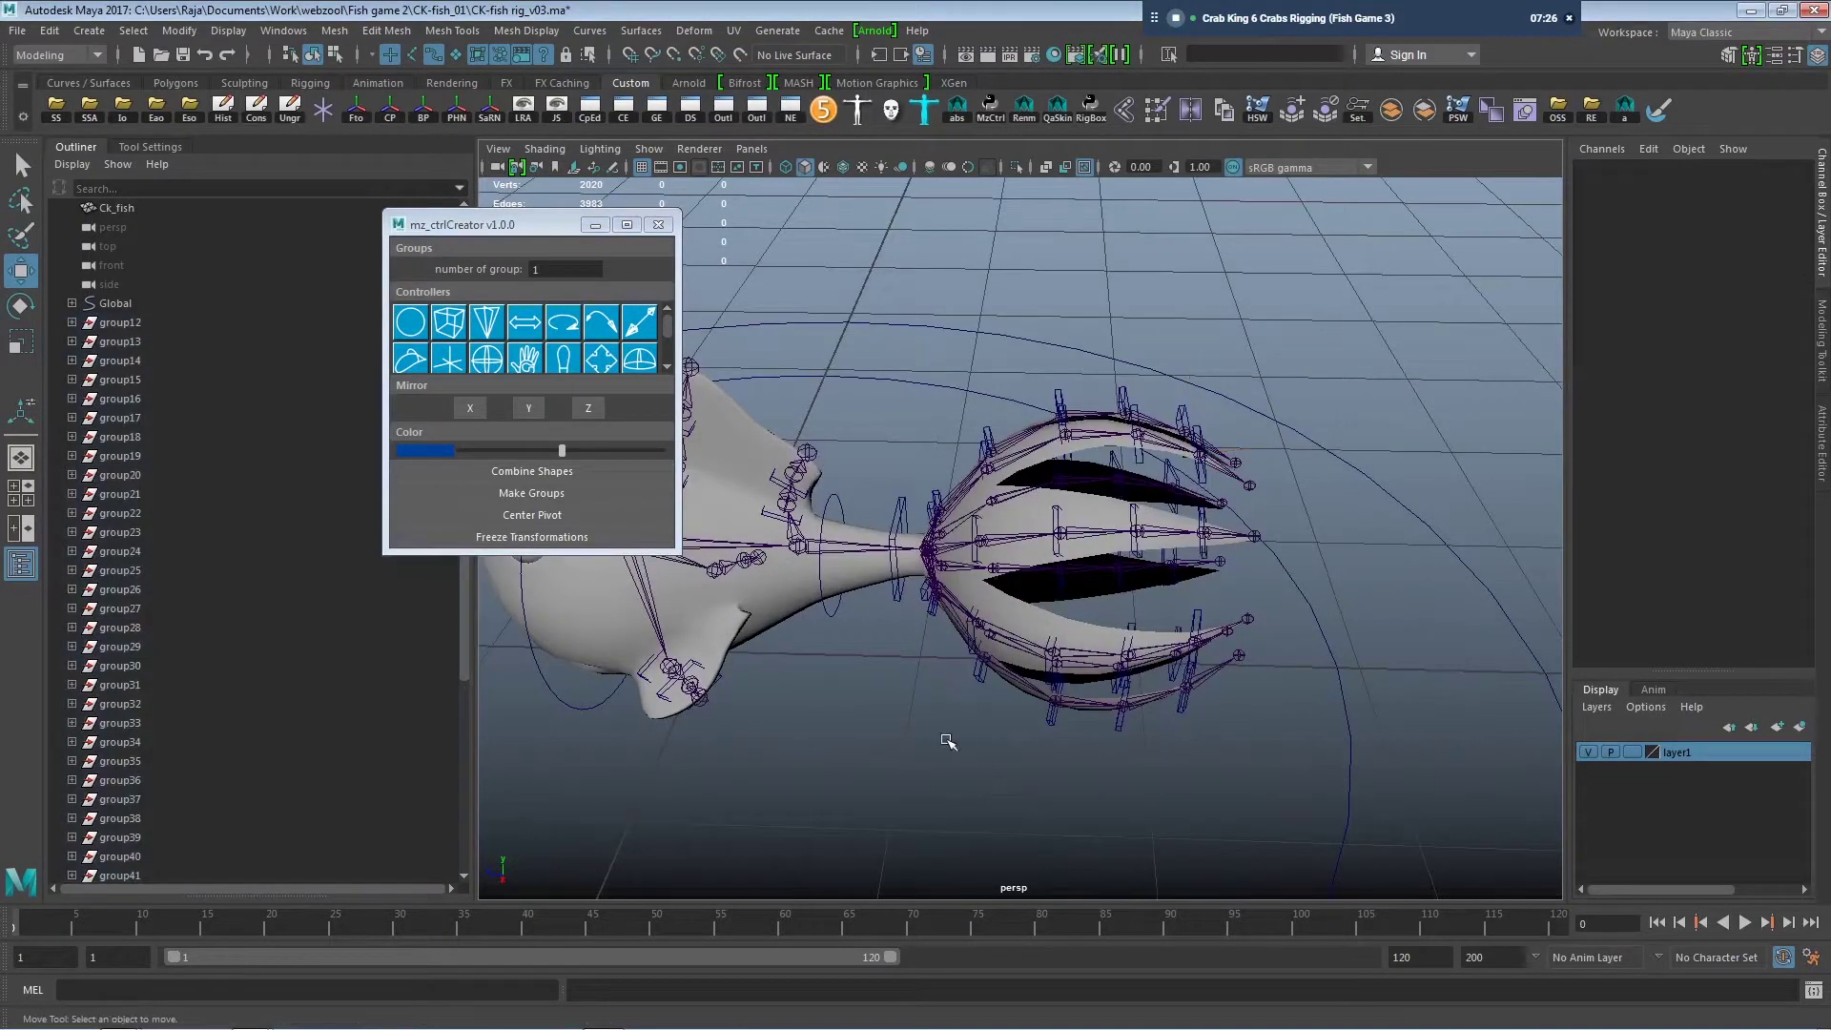
click(653, 230)
Zoom in on the tail fins and select the fin-tip control group21.
alt+drag(1018, 577, 1039, 626)
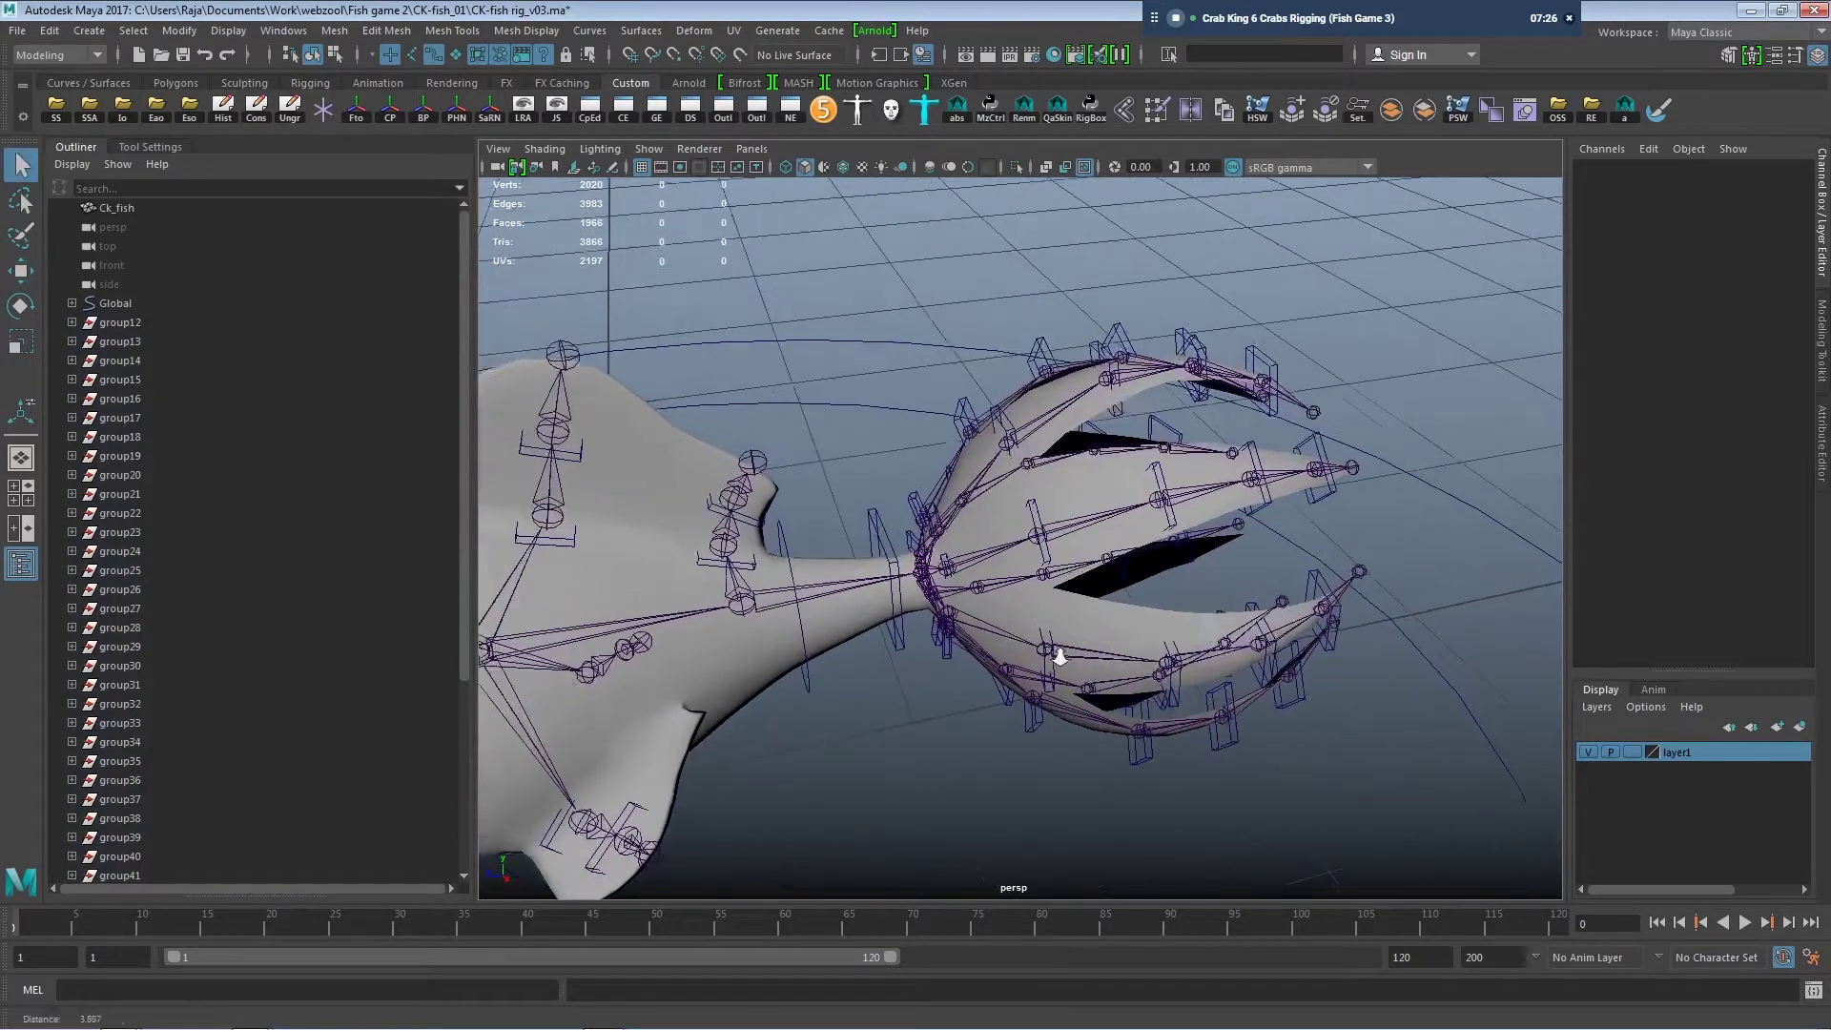
scroll(1038, 627, up, 4)
mouse_move(1039, 626)
alt+mouse_down()
mouse_move(1298, 631)
mouse_move(1316, 604)
alt+mouse_up()
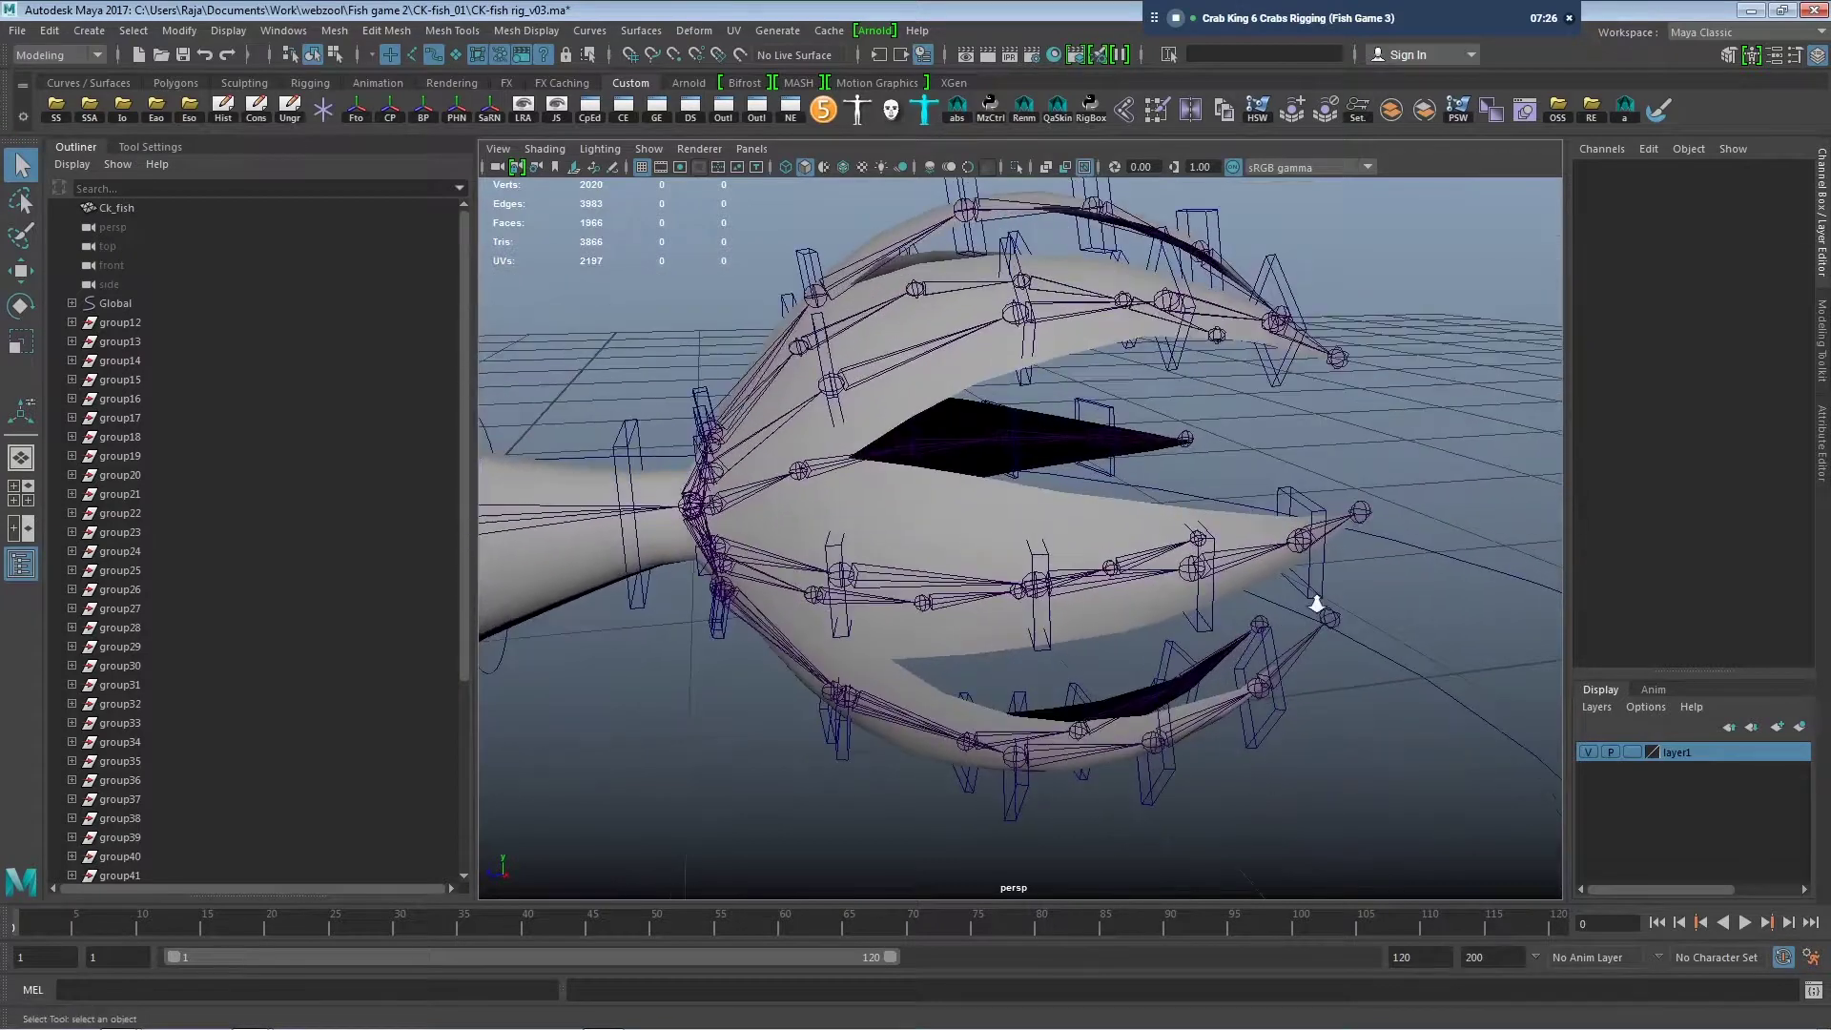
click(1306, 525)
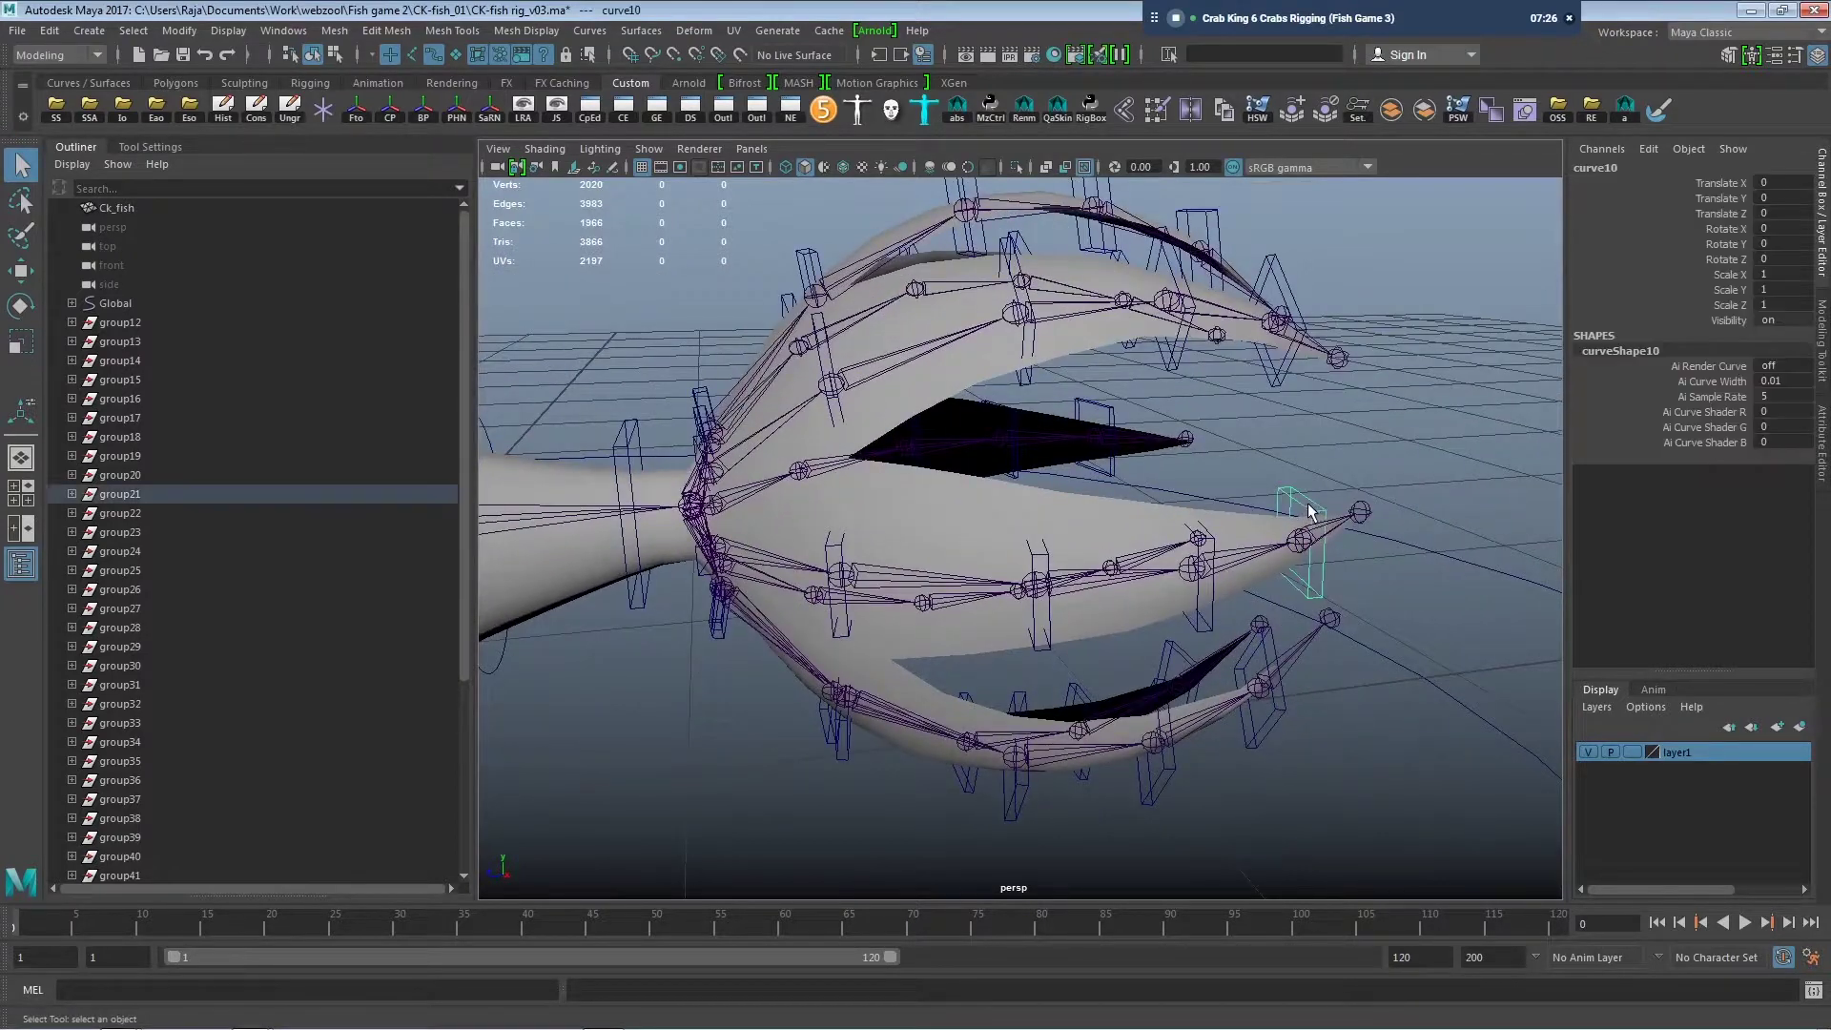
Parent group21 under the curve9 fin control.
click(1210, 616)
key(p)
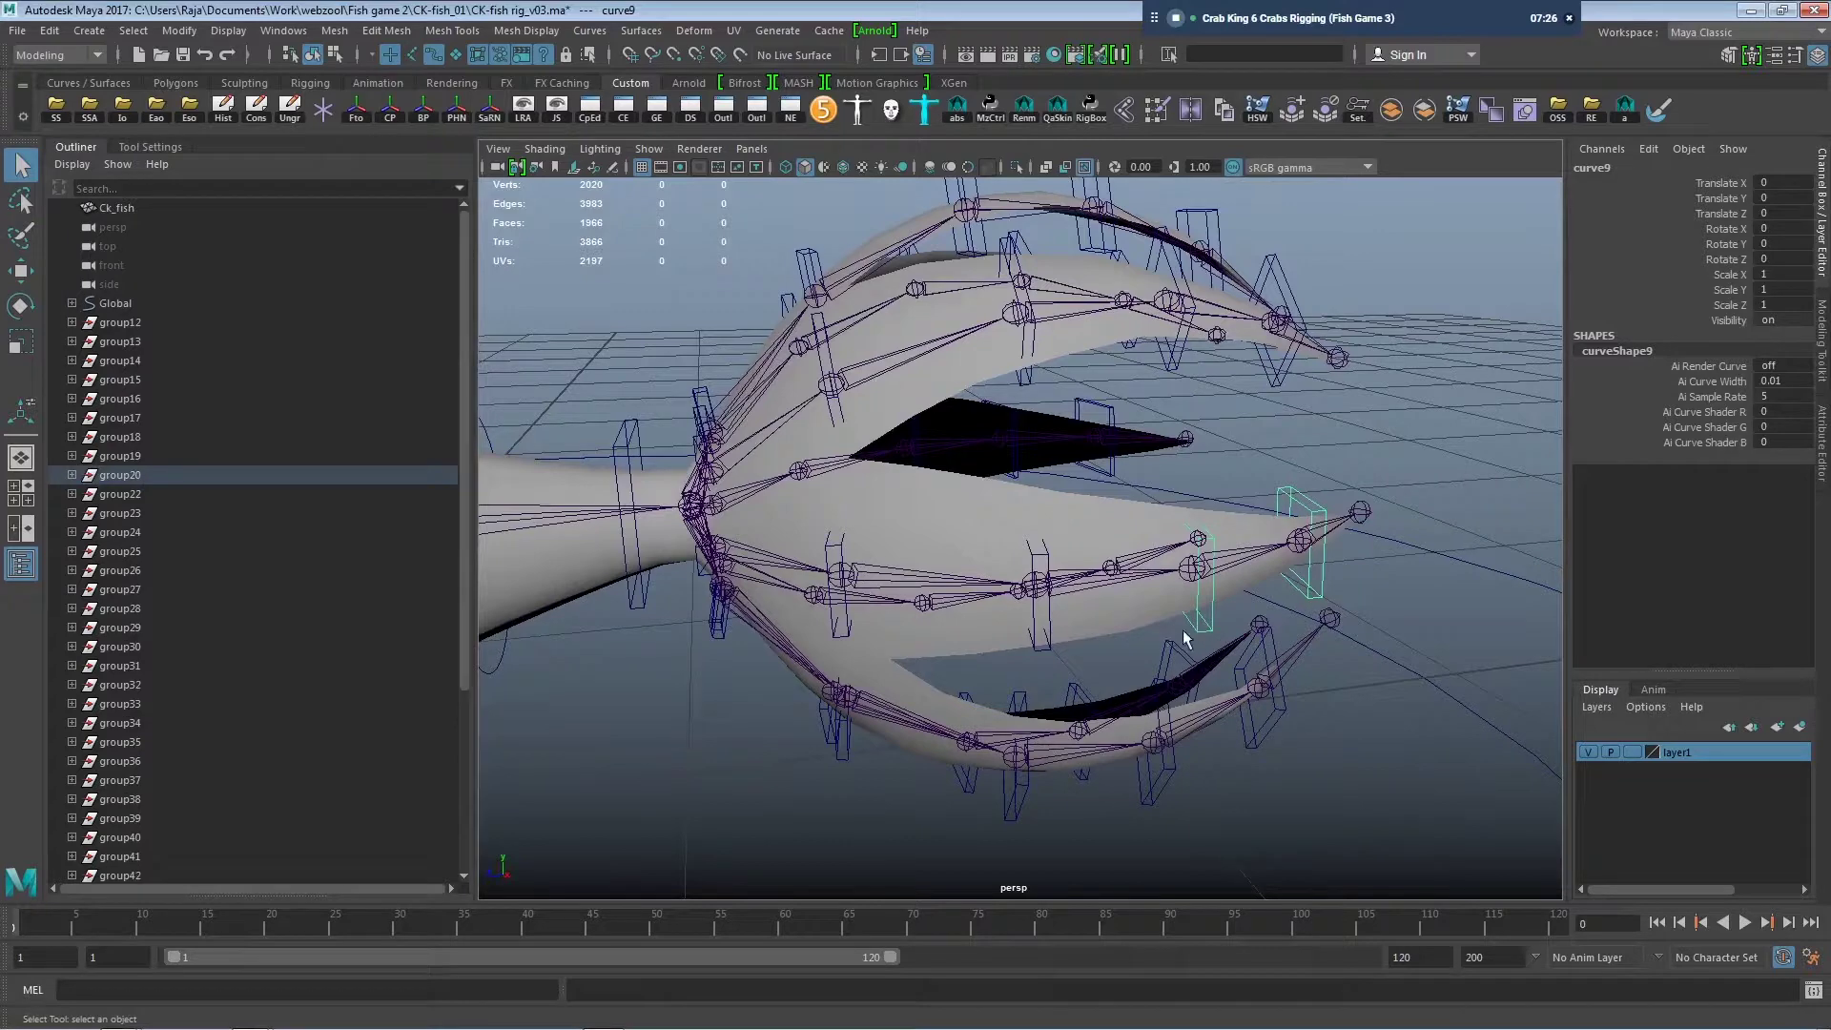
click(1054, 637)
mouse_move(1023, 686)
alt+mouse_down()
mouse_move(1030, 673)
mouse_move(940, 684)
alt+mouse_up()
key(Up)
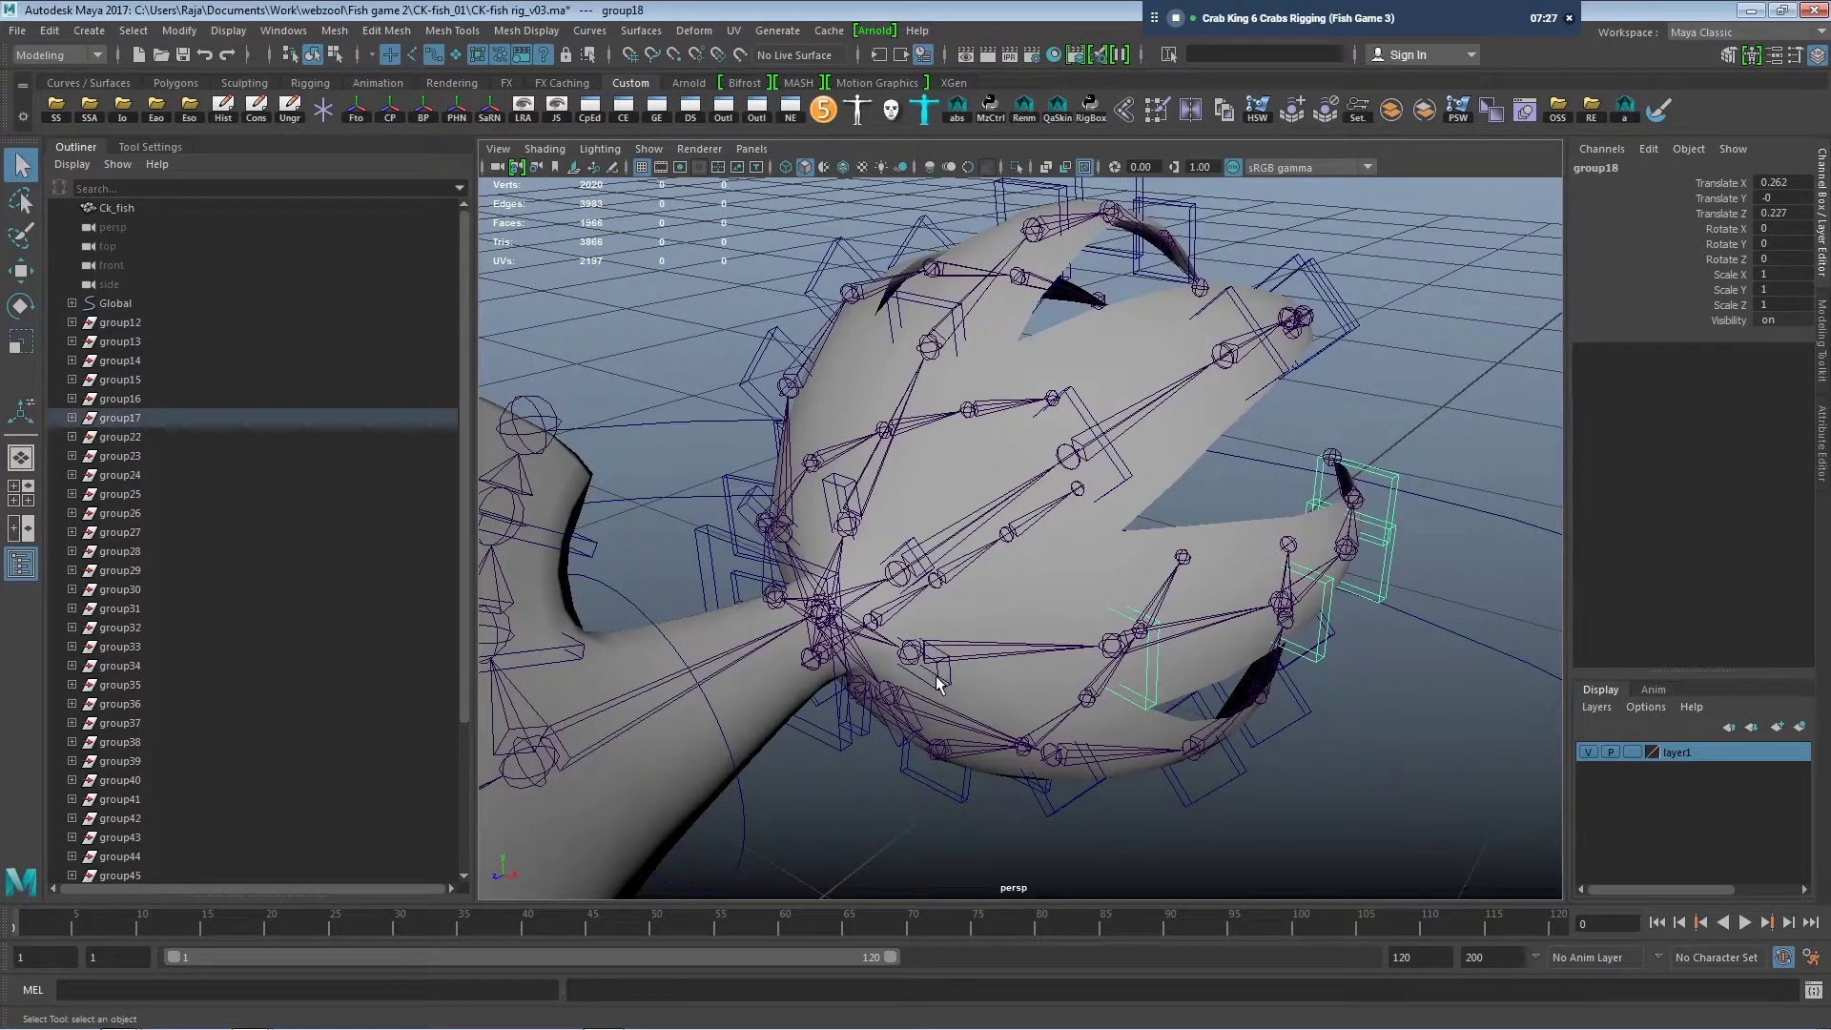
click(938, 682)
Chain the group14 fin control group under its neighbouring control.
alt+drag(847, 740, 1316, 515)
click(1339, 512)
click(1245, 532)
click(1099, 582)
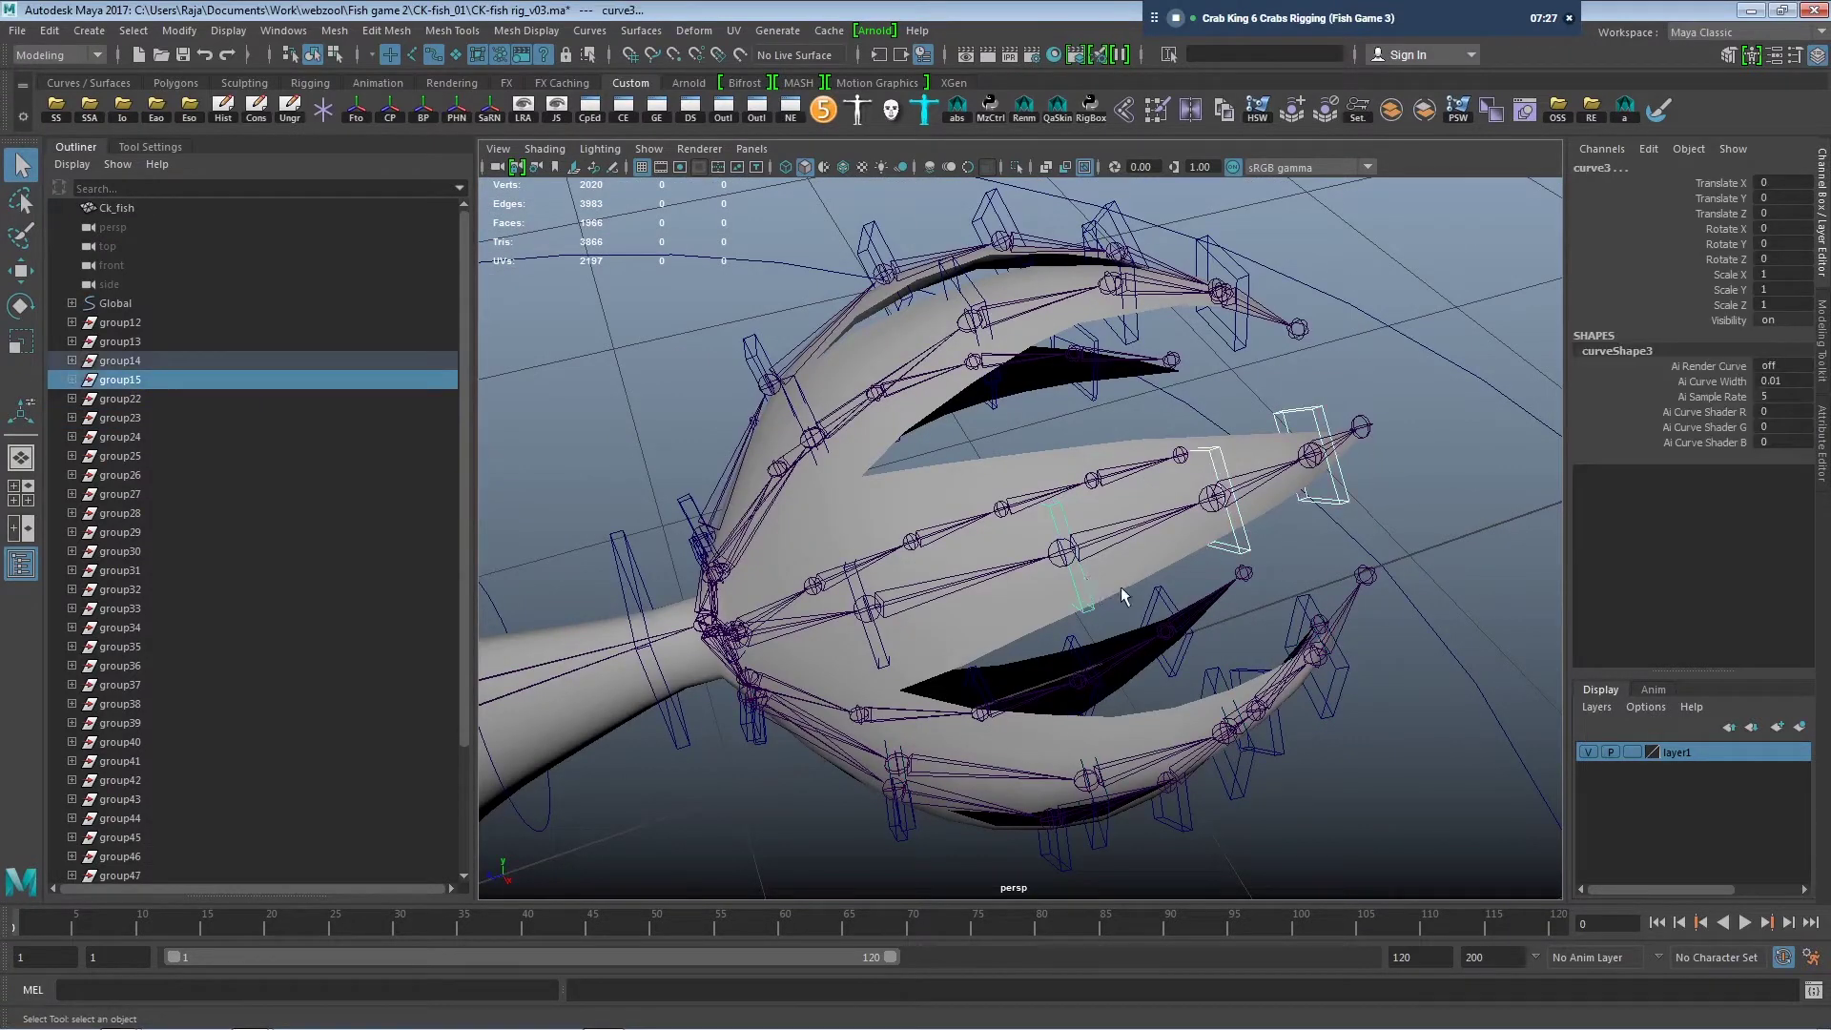
shift+click(965, 655)
key(p)
Parent group13 and group12 into the fin's control hierarchy.
alt+drag(965, 655, 1049, 610)
key(Down)
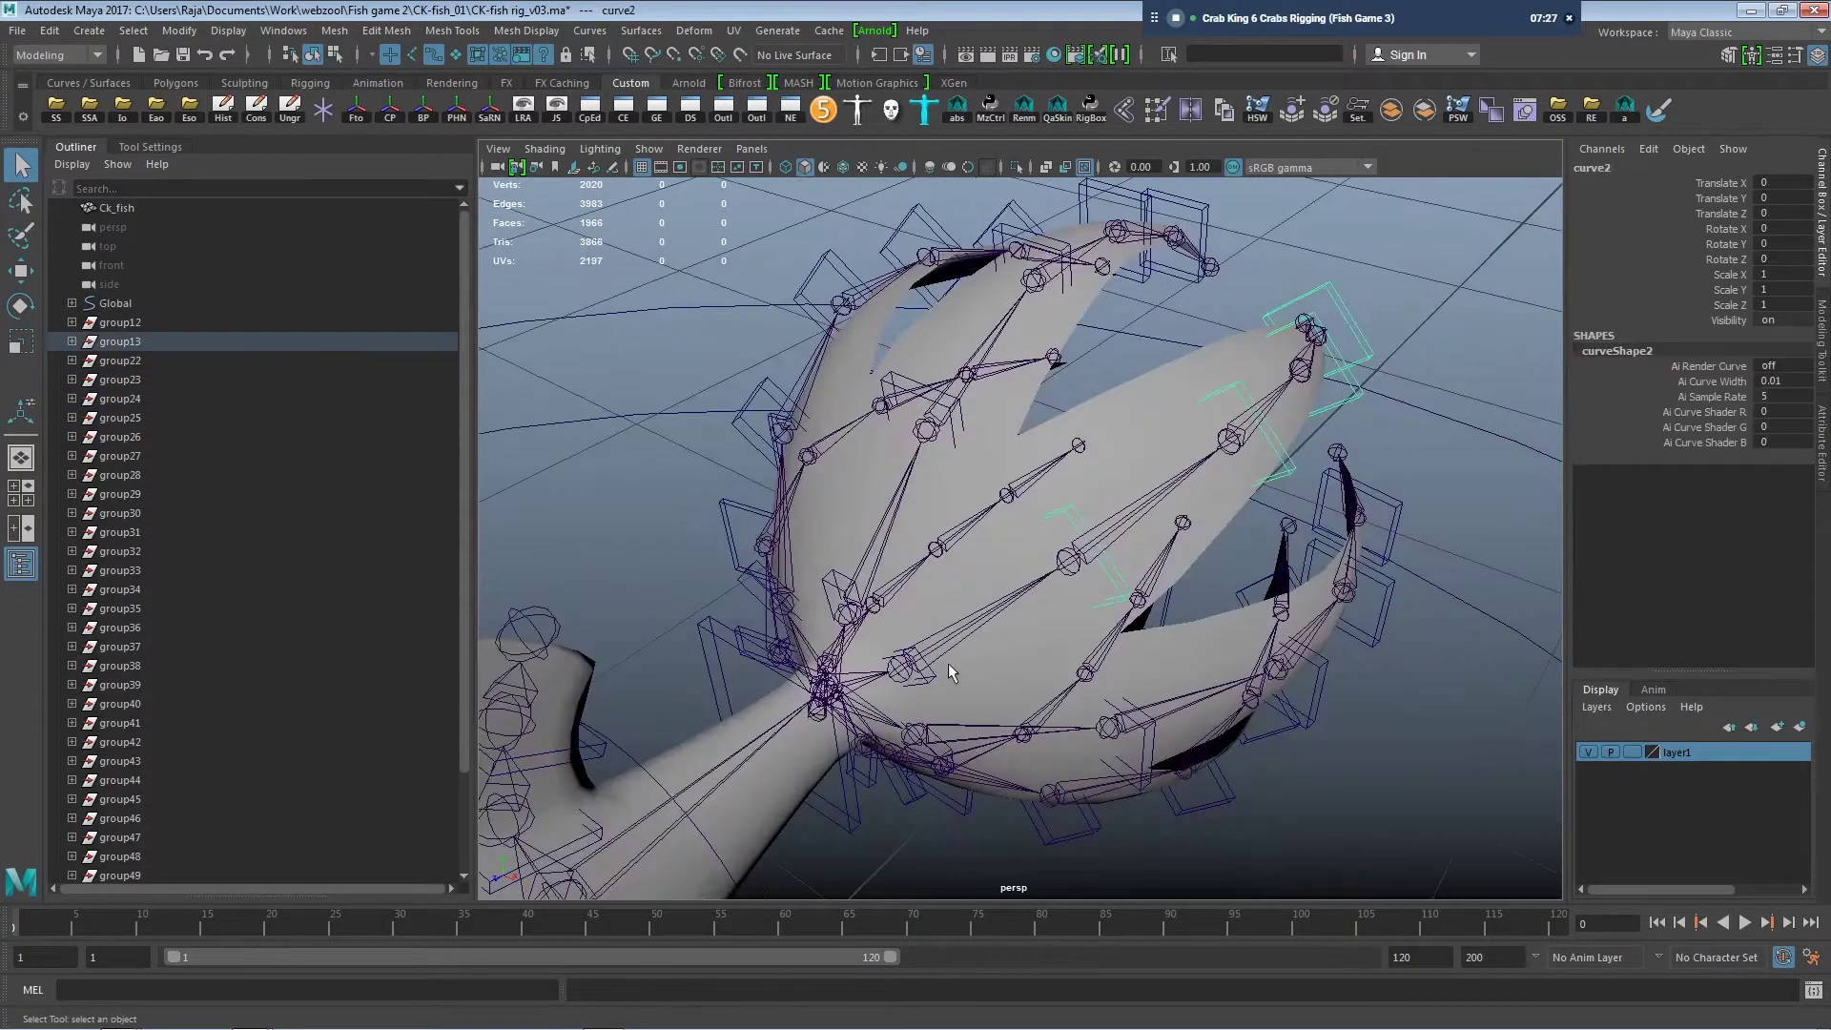
key(Up)
shift+click(923, 685)
key(p)
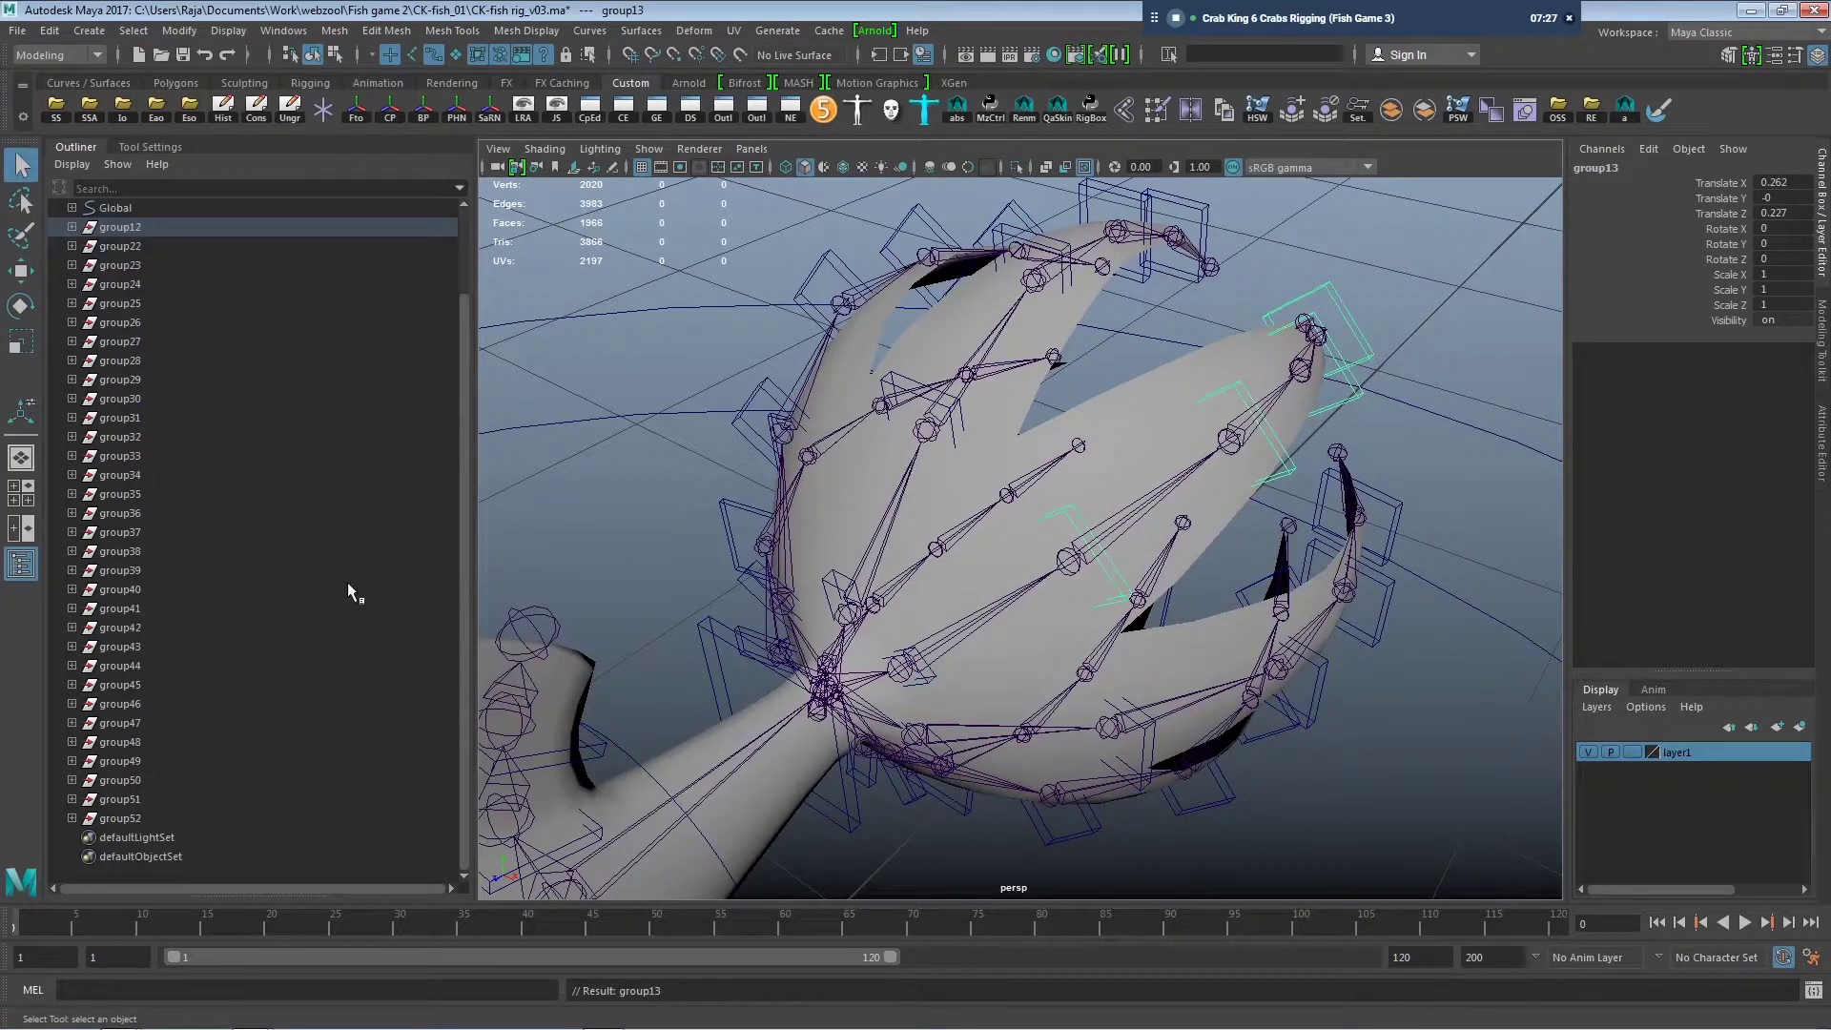
key(Up)
shift+click(1354, 558)
key(p)
On the next fin, parent group31 under the curve17 control.
mouse_move(1354, 558)
alt+mouse_down()
mouse_move(1177, 571)
mouse_move(1097, 512)
alt+mouse_up()
click(1177, 570)
key(Down)
key(Up)
shift+click(993, 574)
key(p)
Parent group29 and group28 under their neighbouring fin controls.
key(Up)
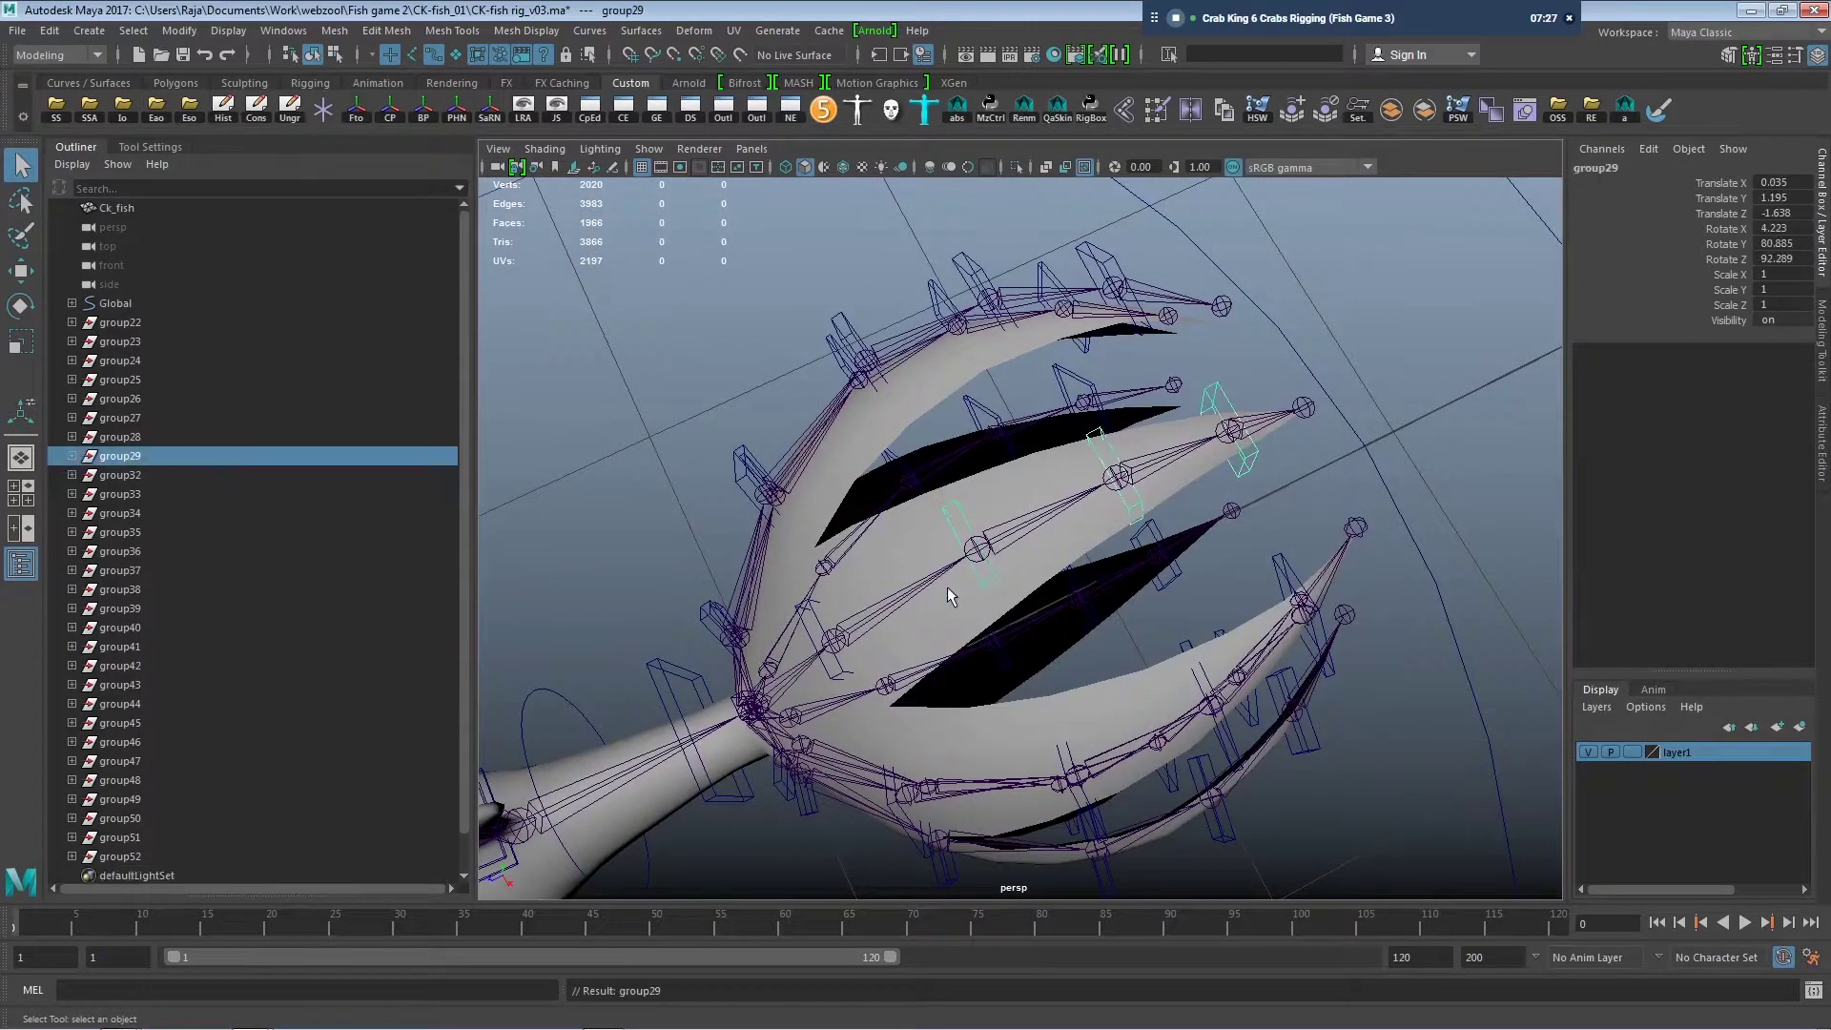
shift+click(839, 672)
key(p)
alt+drag(874, 645, 1205, 461)
key(Up)
shift+click(1038, 574)
key(p)
Parent group27 into its chain, then group36 and group35 on another fin.
key(Up)
shift+click(1228, 522)
key(p)
mouse_move(1228, 523)
alt+mouse_down()
mouse_move(877, 563)
mouse_move(763, 449)
alt+mouse_up()
click(790, 400)
key(Up)
shift+click(918, 406)
key(p)
Parent group34 and the next controller group under their neighbouring controls.
key(Up)
shift+click(1073, 448)
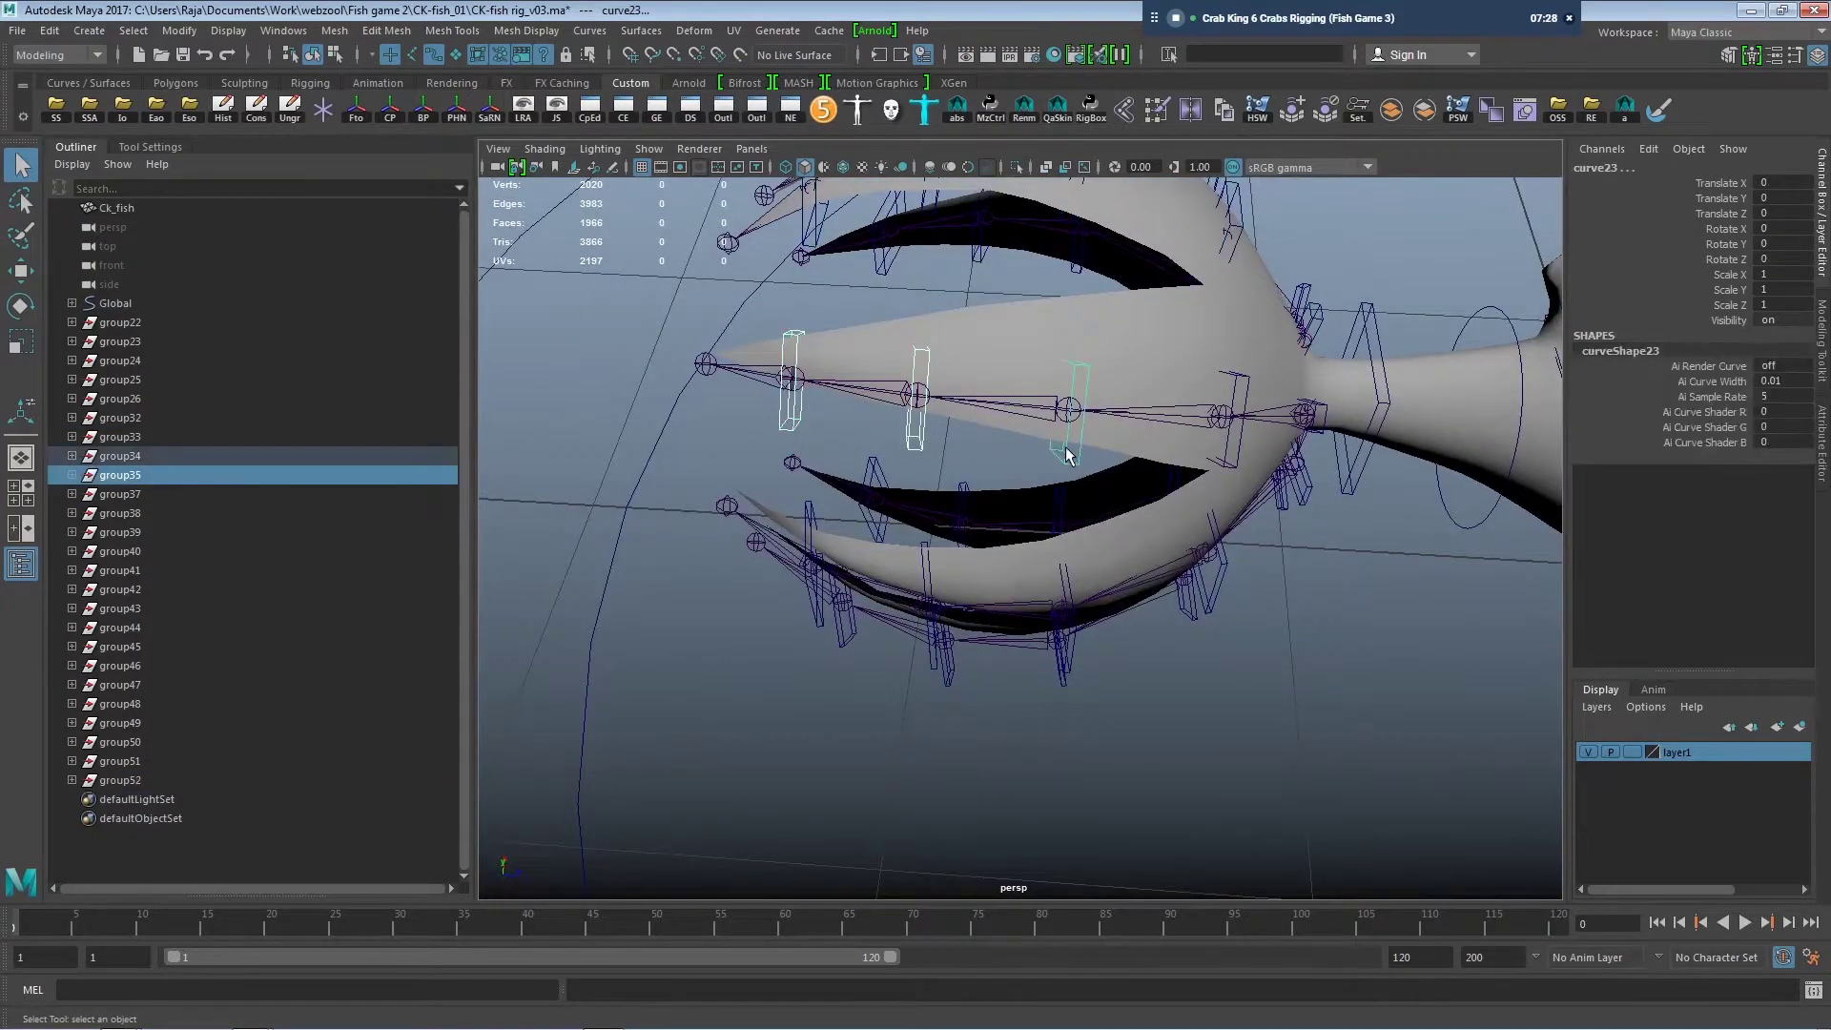
key(p)
click(1080, 444)
key(Up)
shift+click(1225, 456)
key(p)
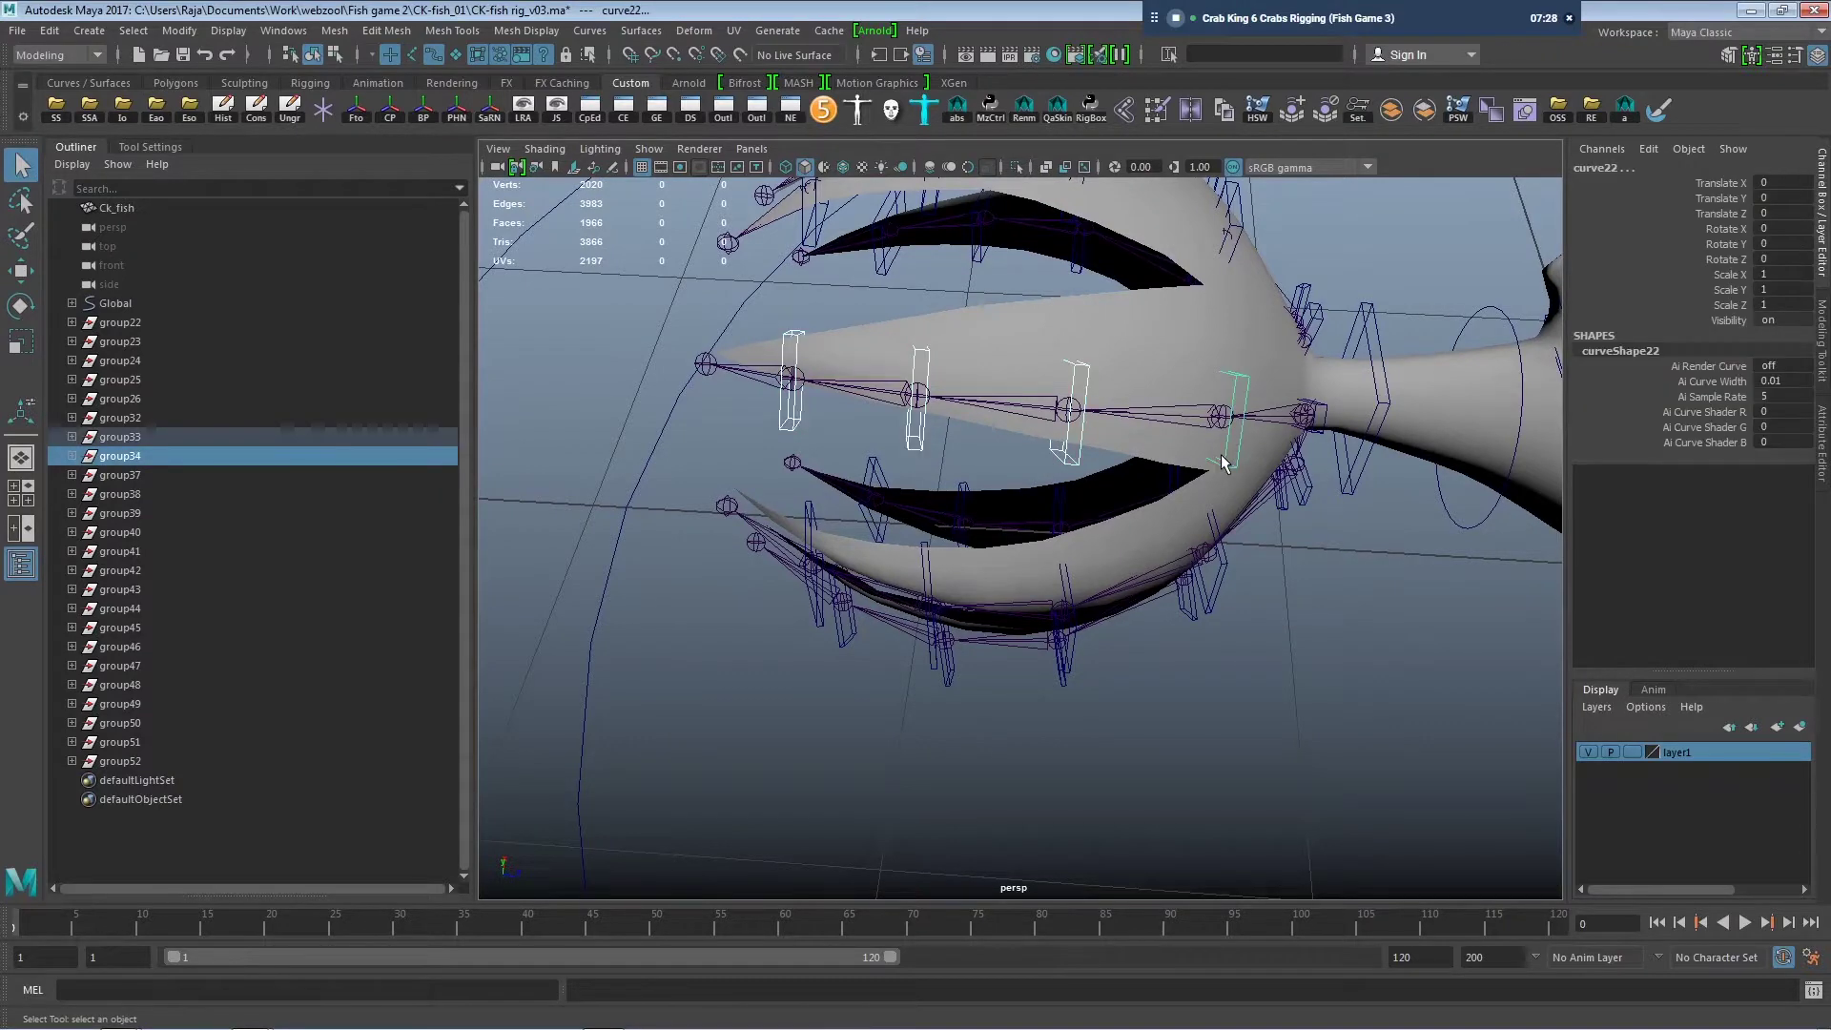
mouse_move(1223, 458)
alt+mouse_down()
mouse_move(1157, 542)
mouse_move(1157, 484)
alt+mouse_up()
key(Up)
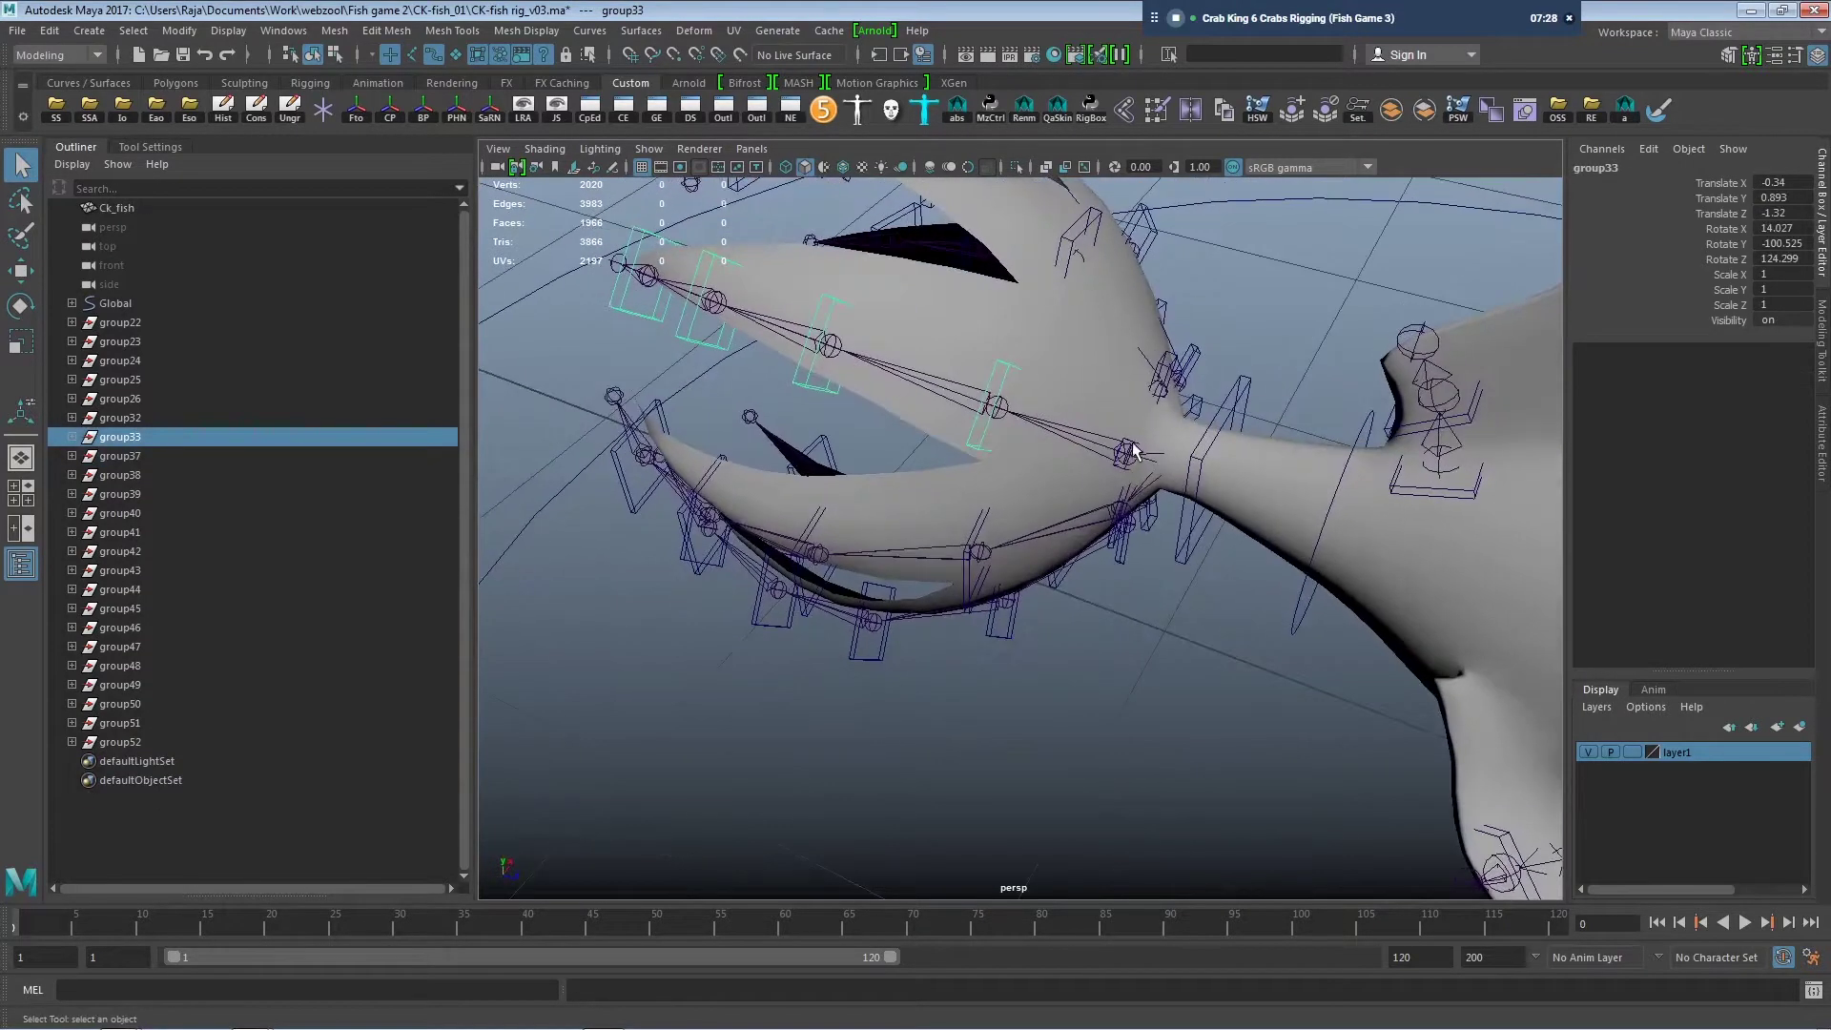
Parent group33 and group32 under their neighbouring controls.
shift+click(1158, 484)
key(p)
click(1192, 382)
key(Up)
key(p)
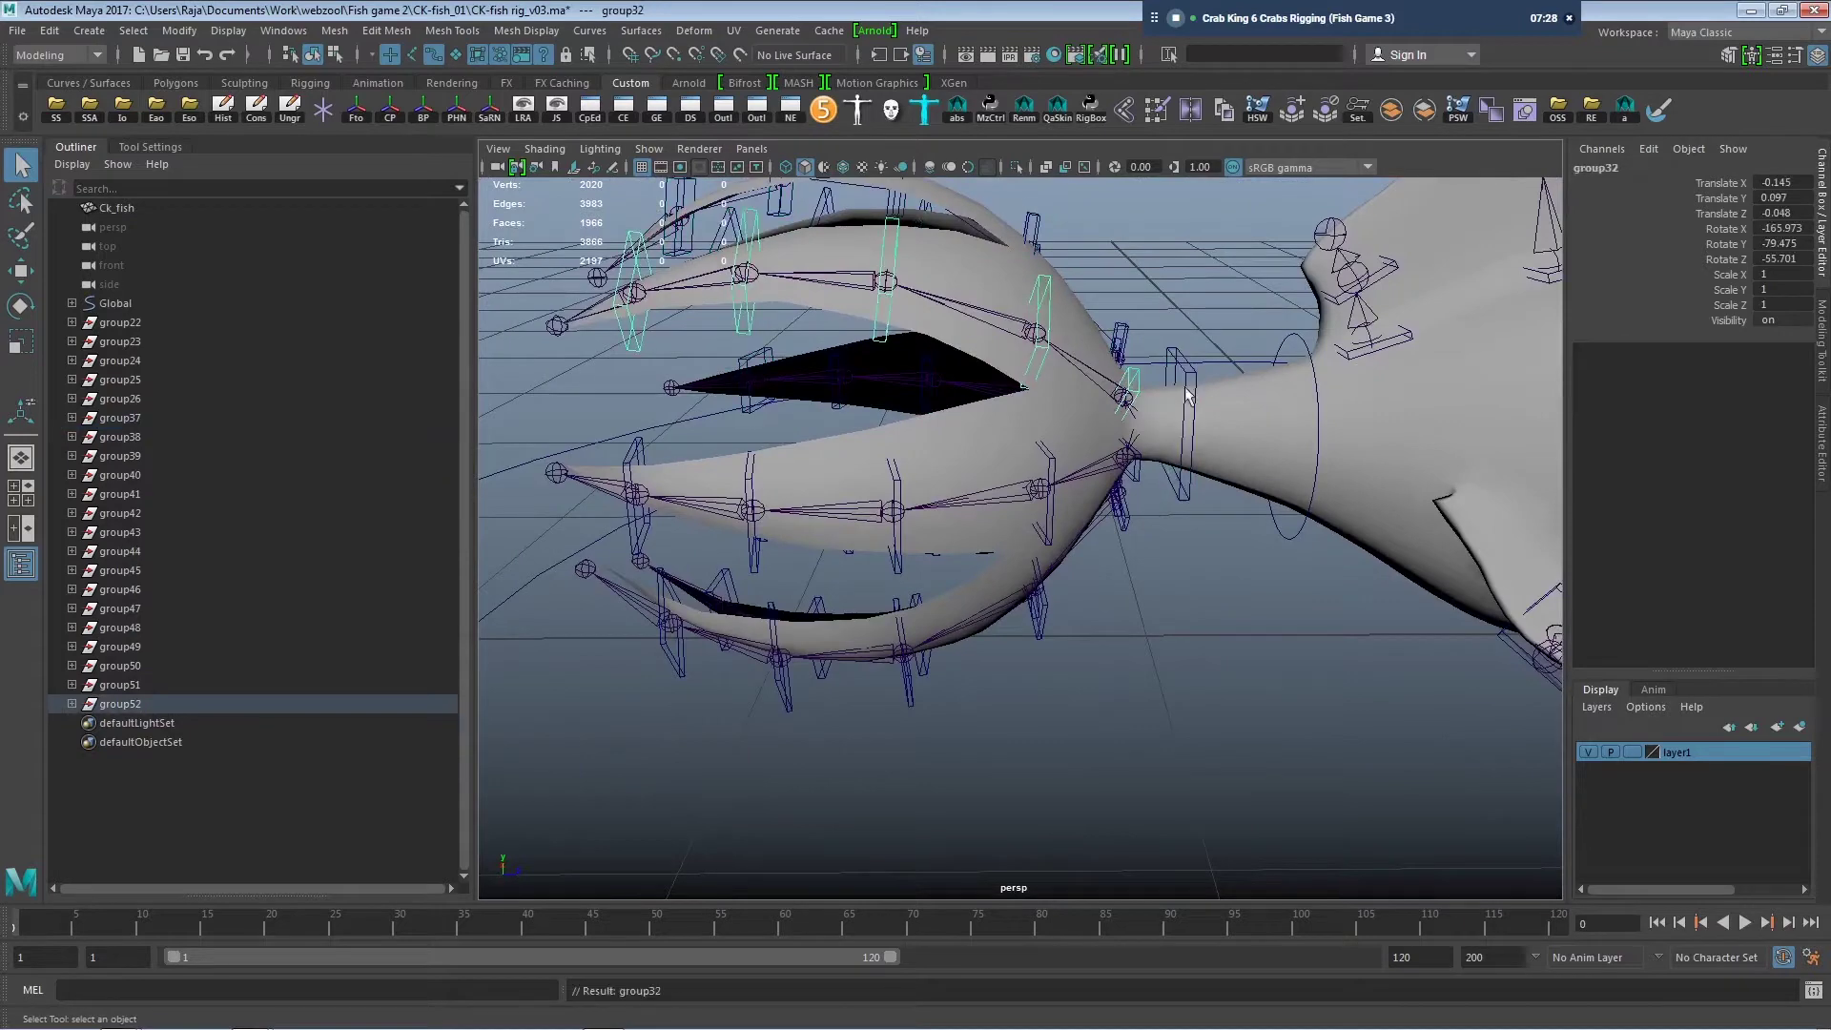
On the next fin, chain group39, group38 and group37 under curve41.
alt+drag(1192, 381, 882, 398)
click(882, 399)
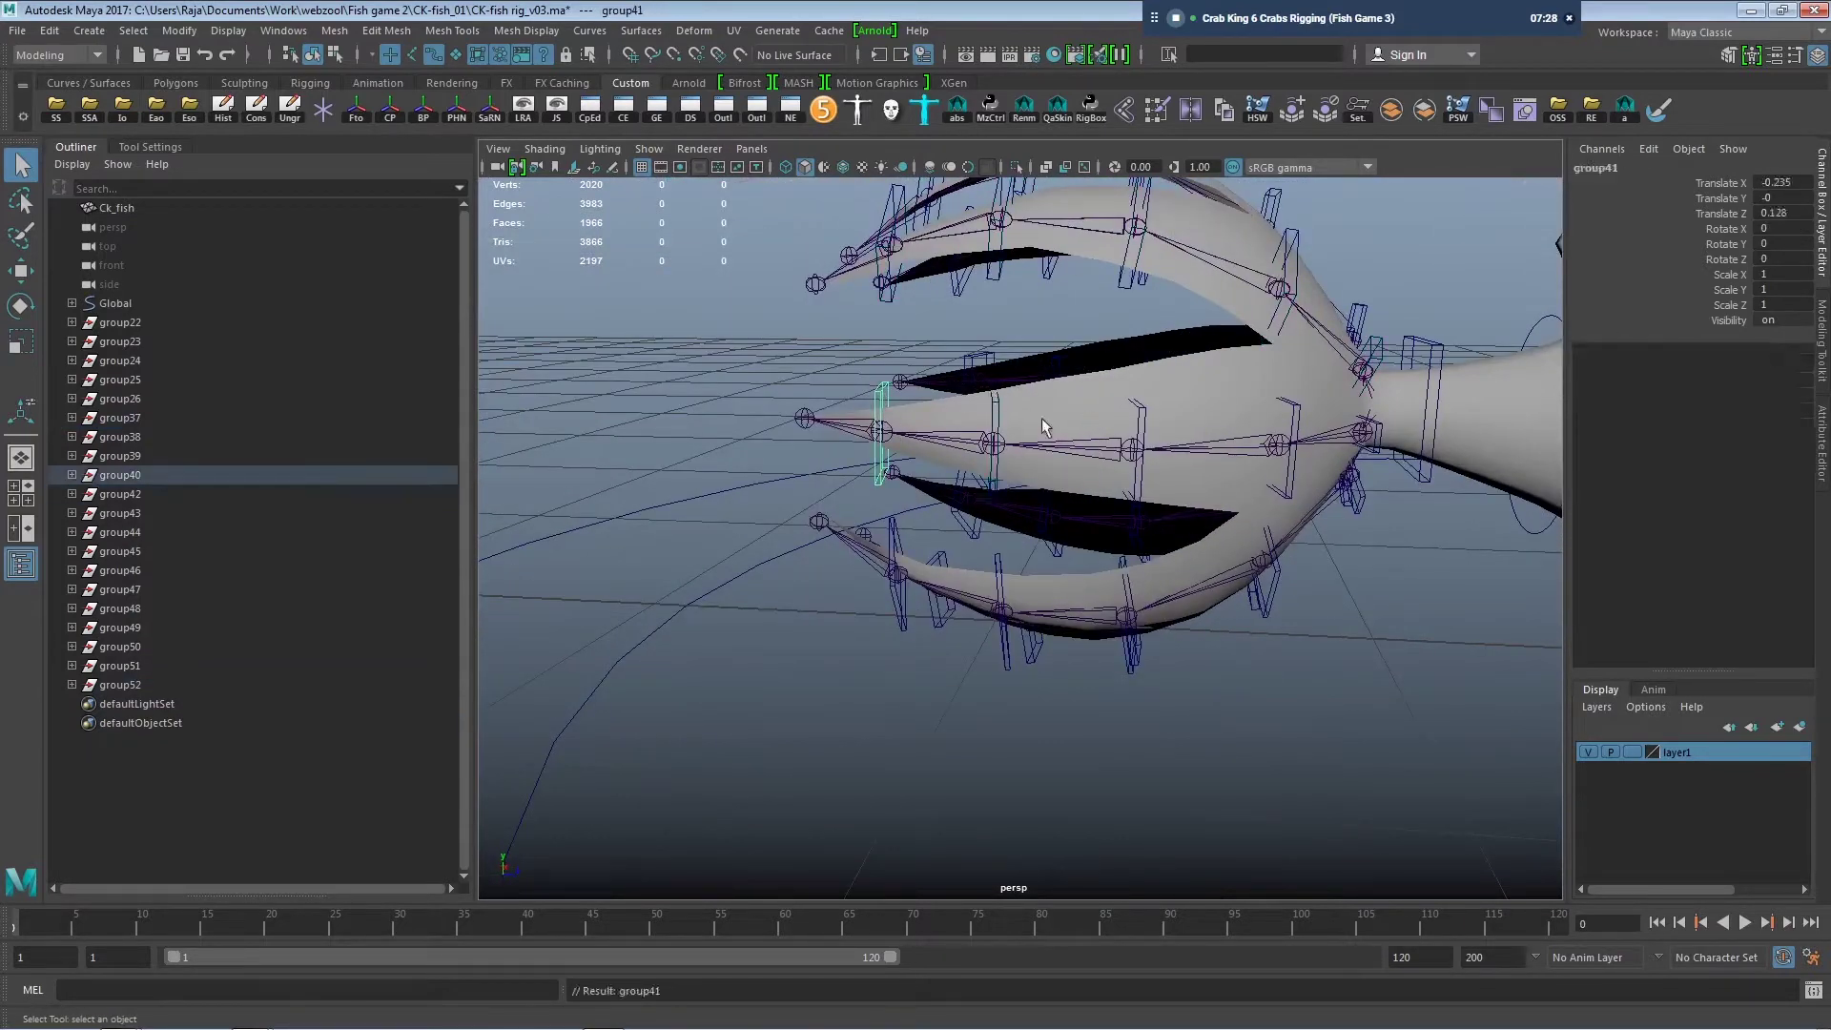
shift+click(1295, 416)
key(p)
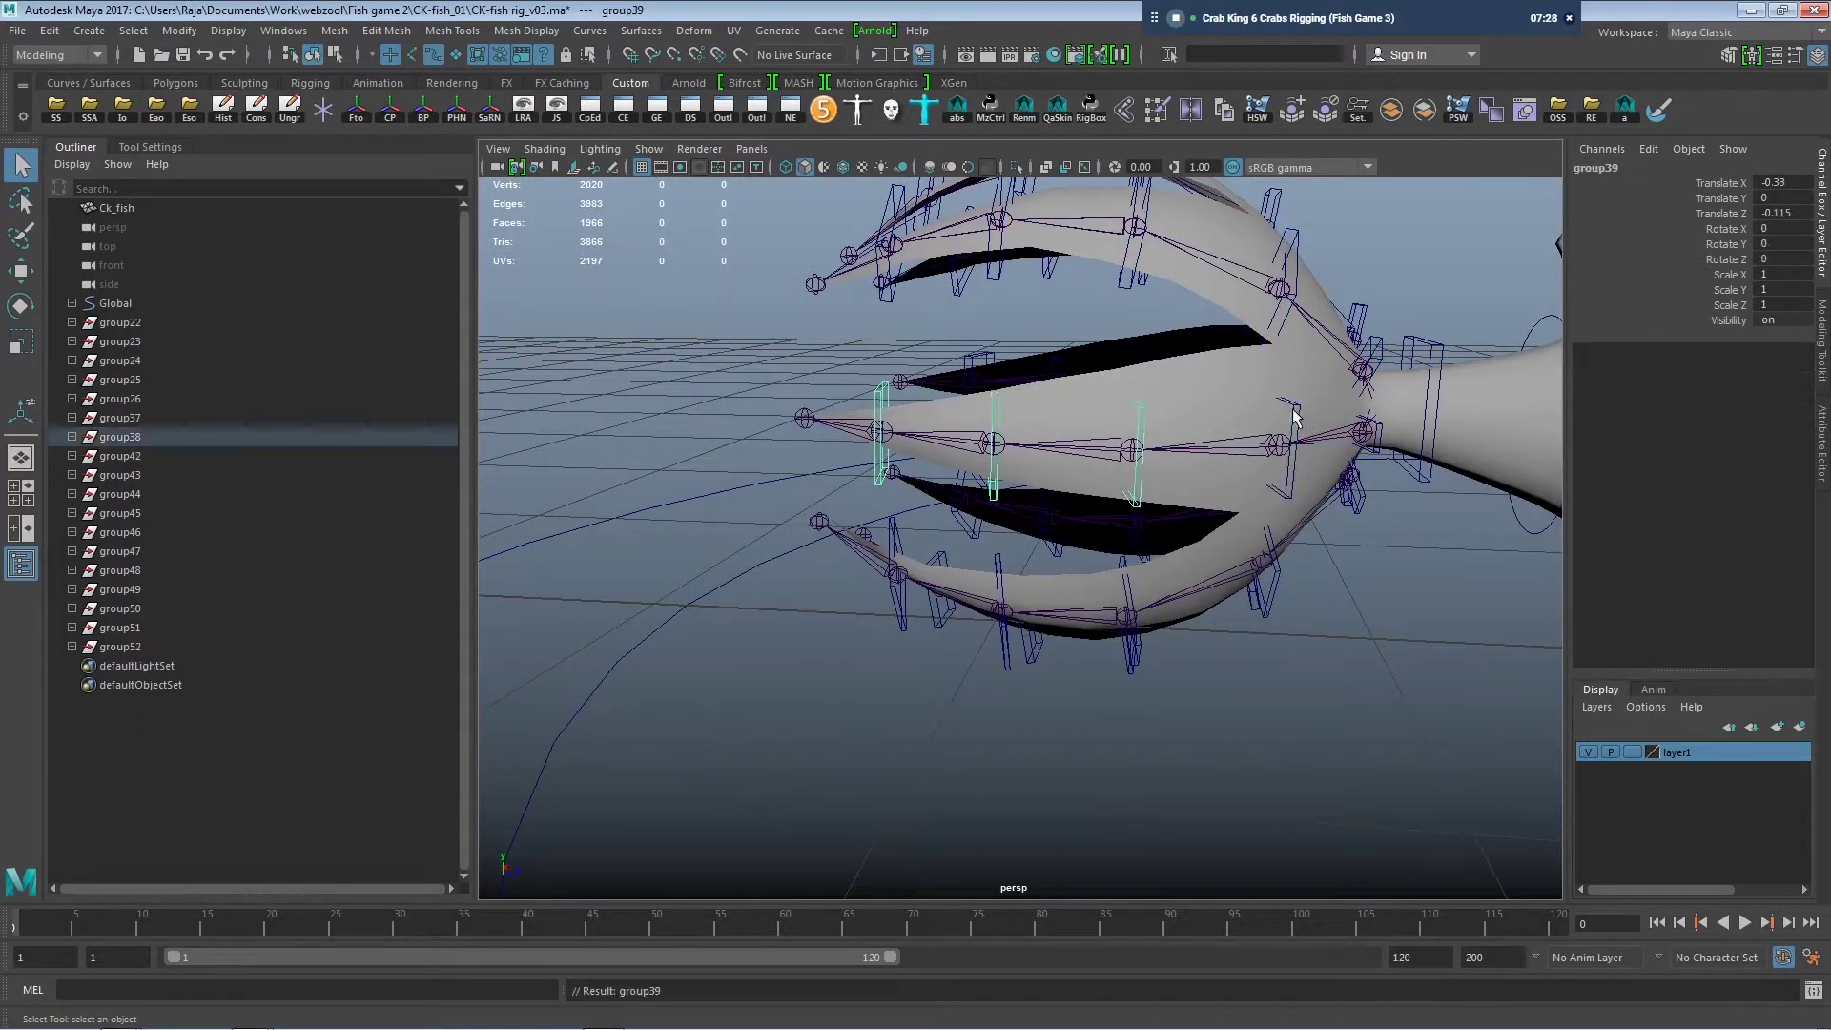
shift+click(1374, 436)
key(p)
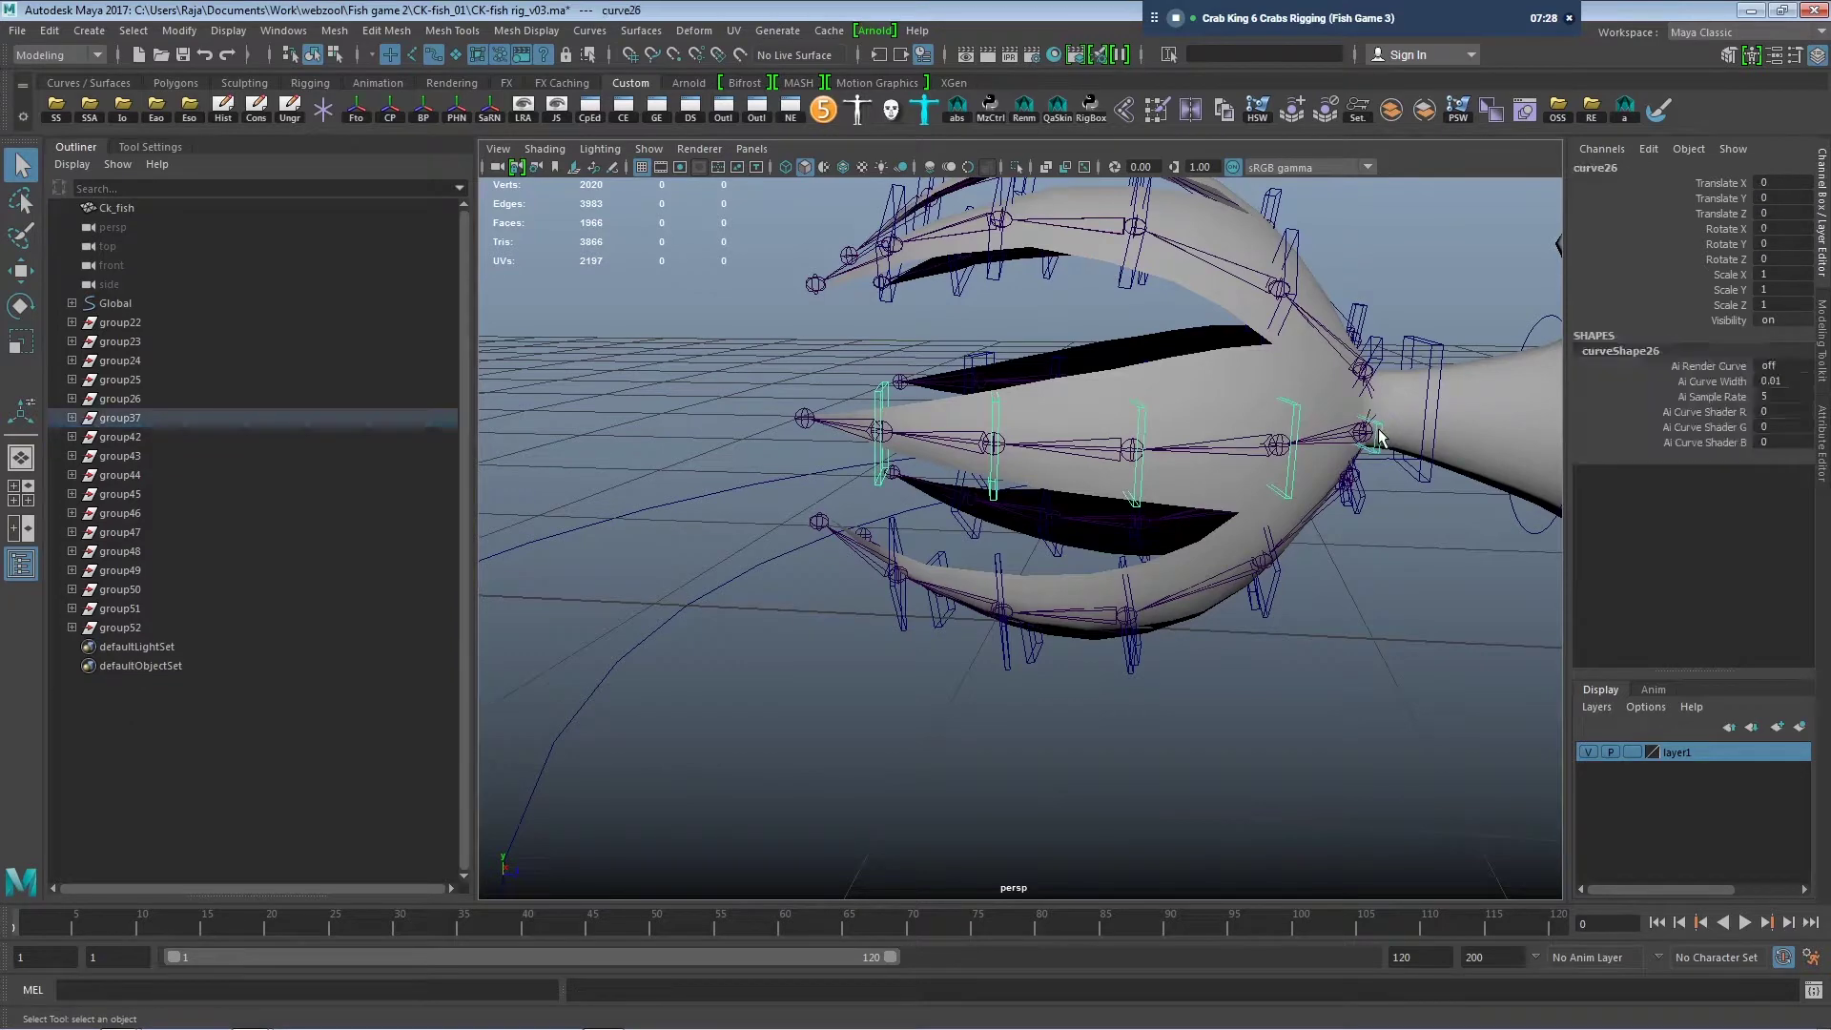
click(1428, 436)
key(p)
On the lower fin, parent group45, group44, group43 and group42 into a chain.
alt+drag(1420, 444, 868, 599)
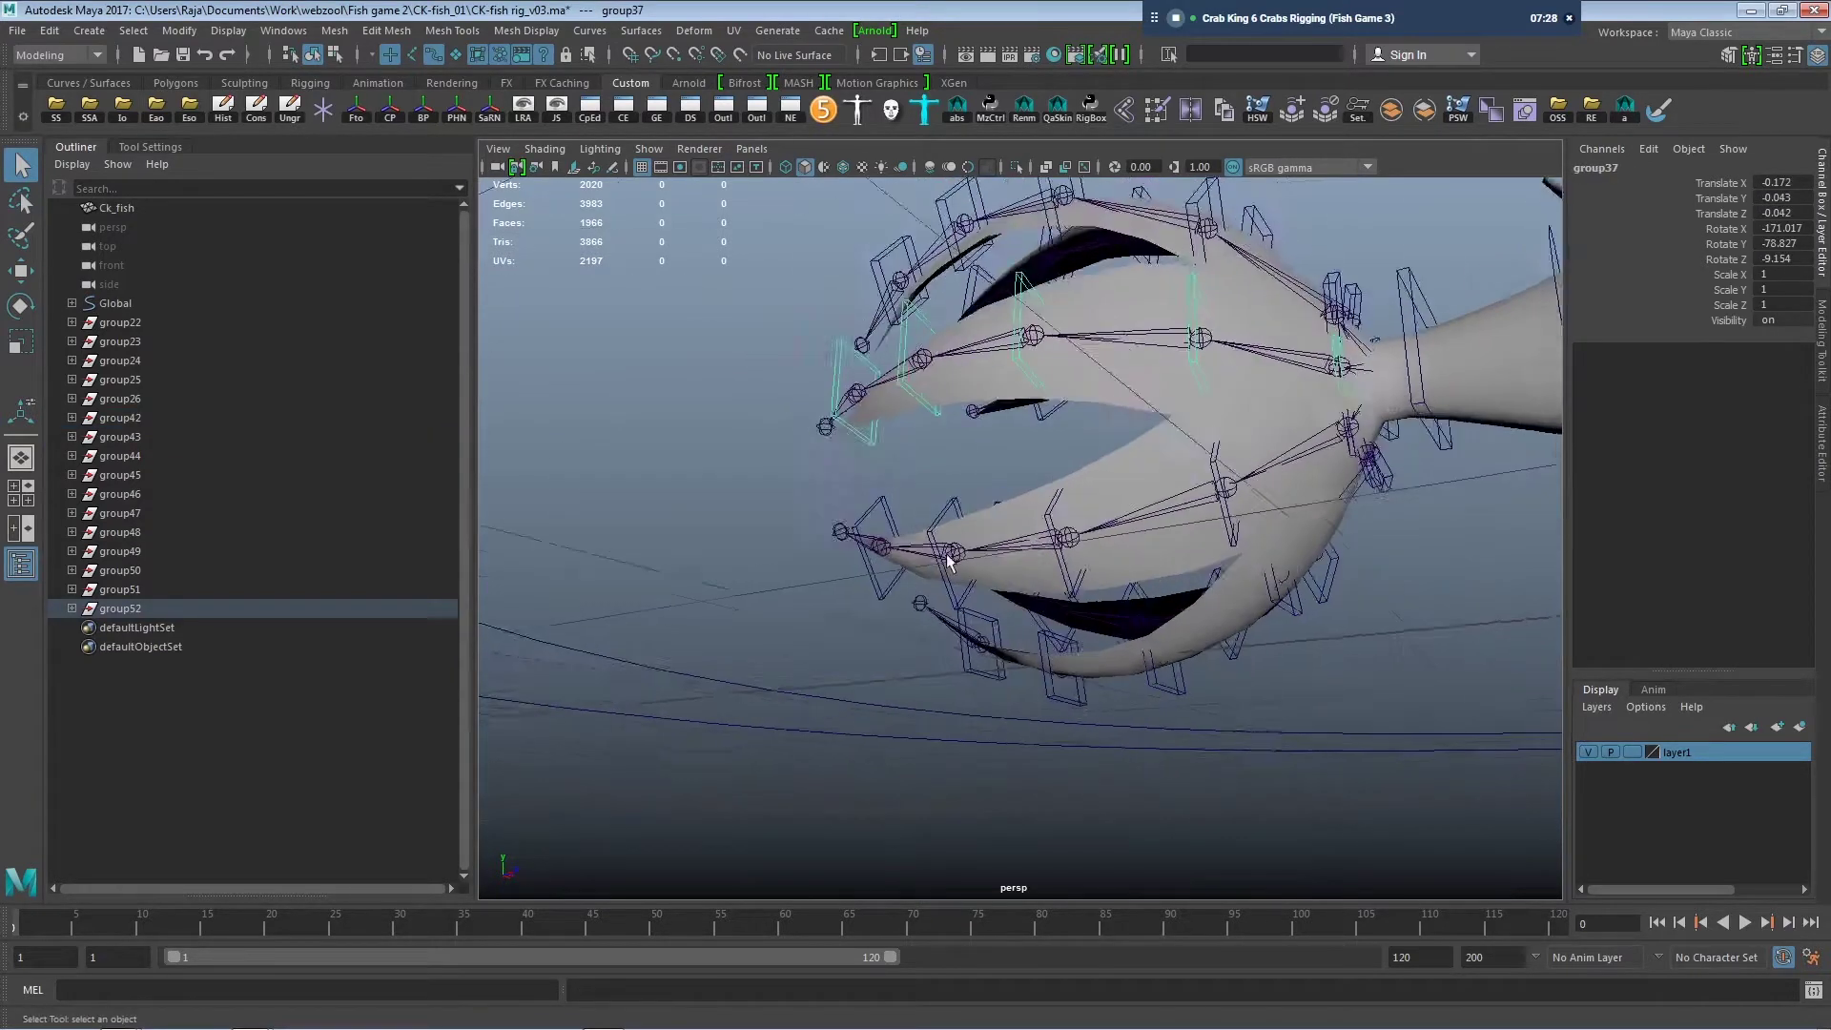
click(868, 599)
key(p)
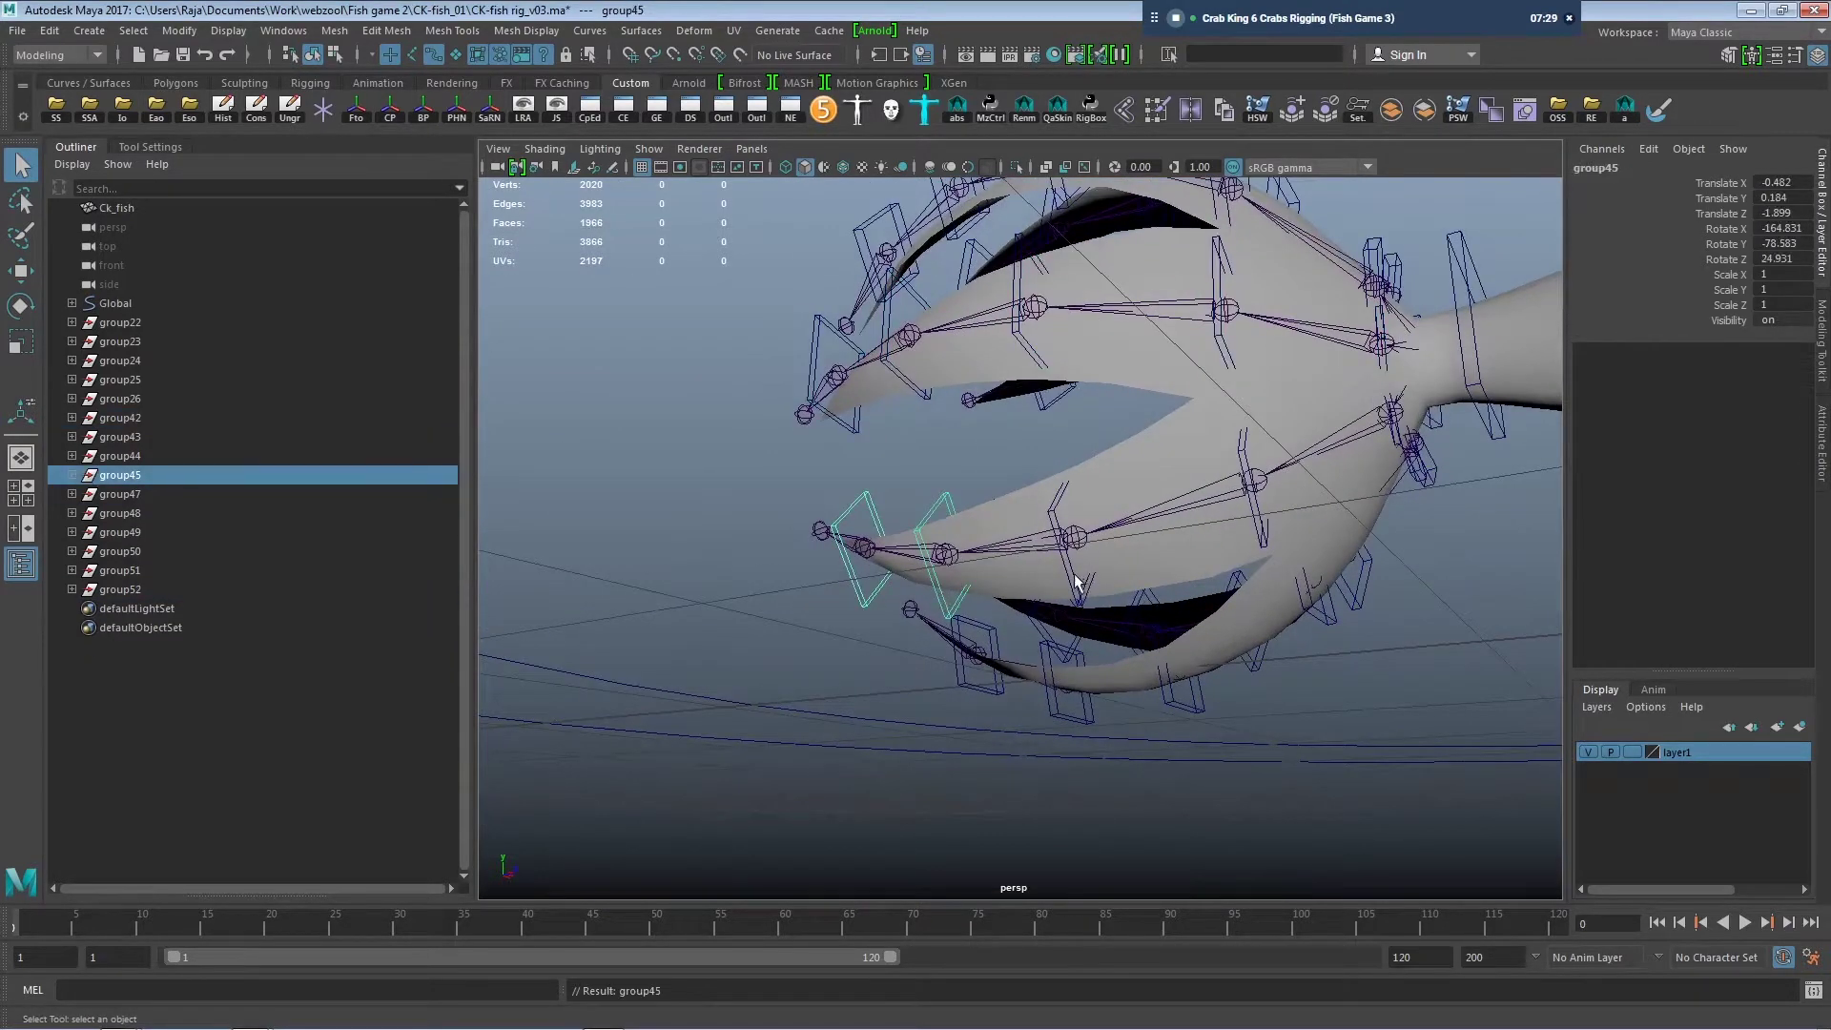
key(p)
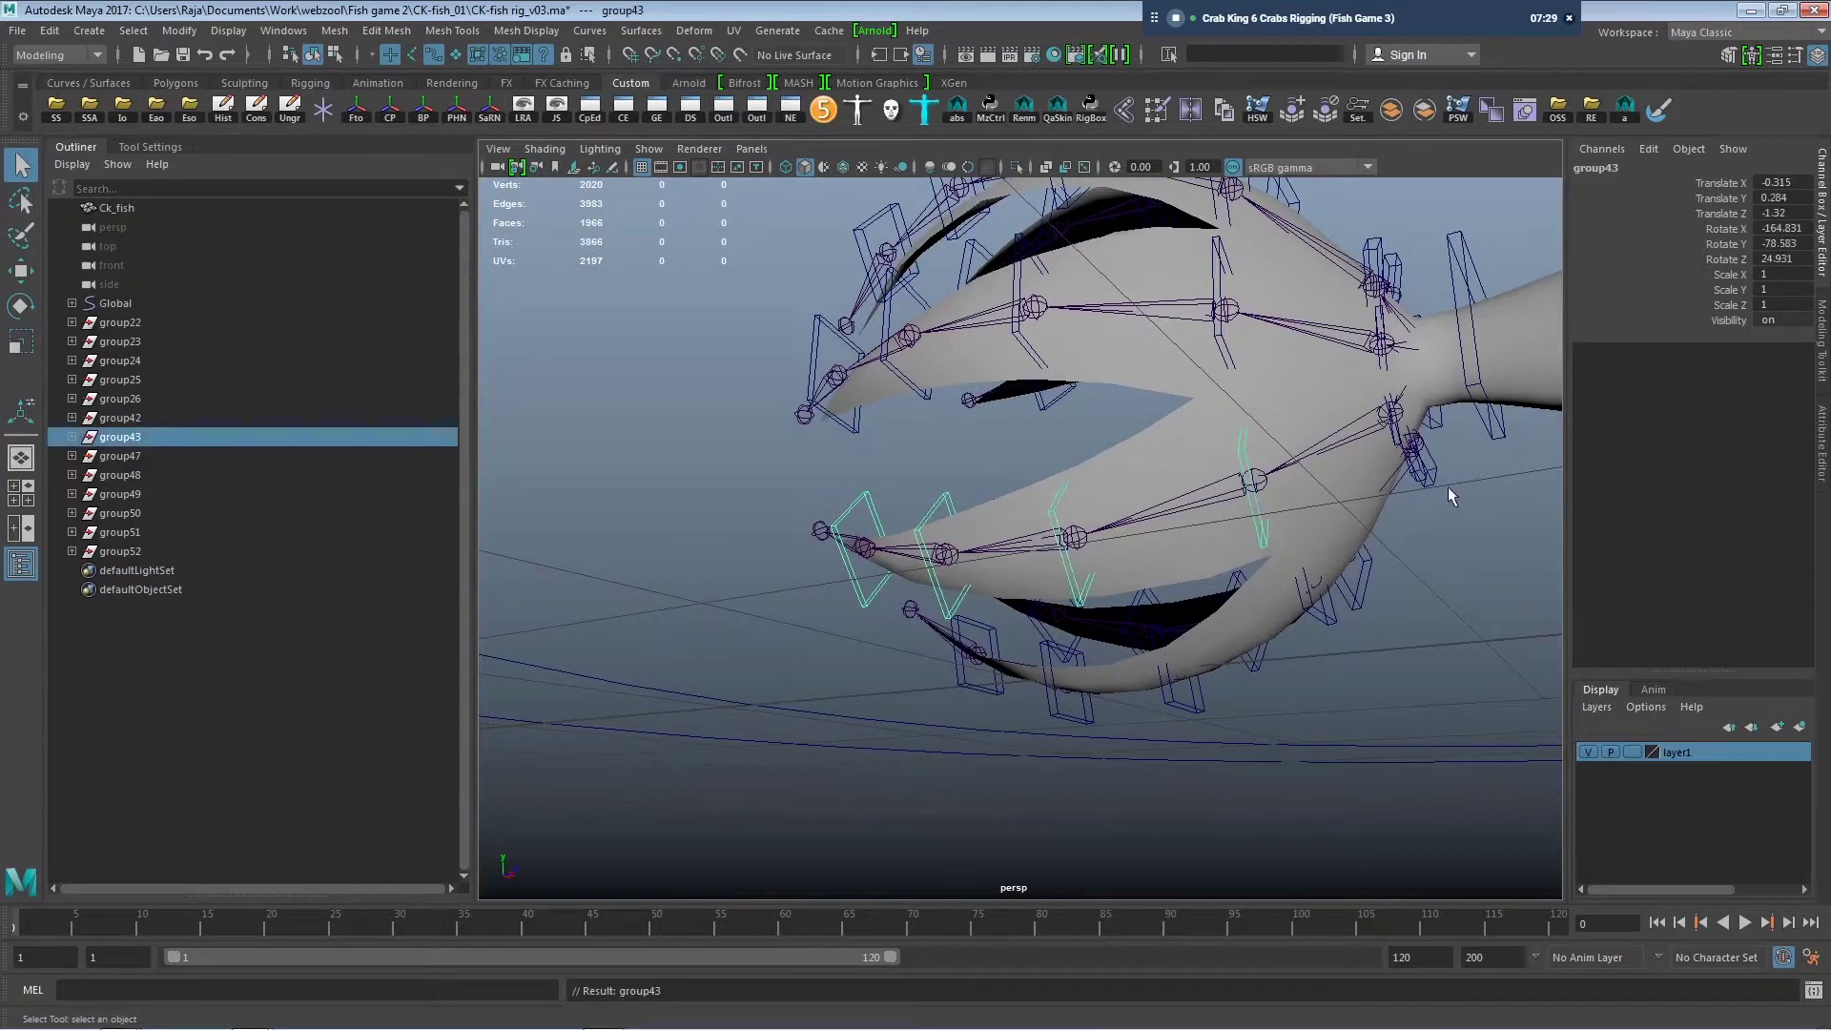
click(1402, 441)
shift+click(1419, 456)
key(p)
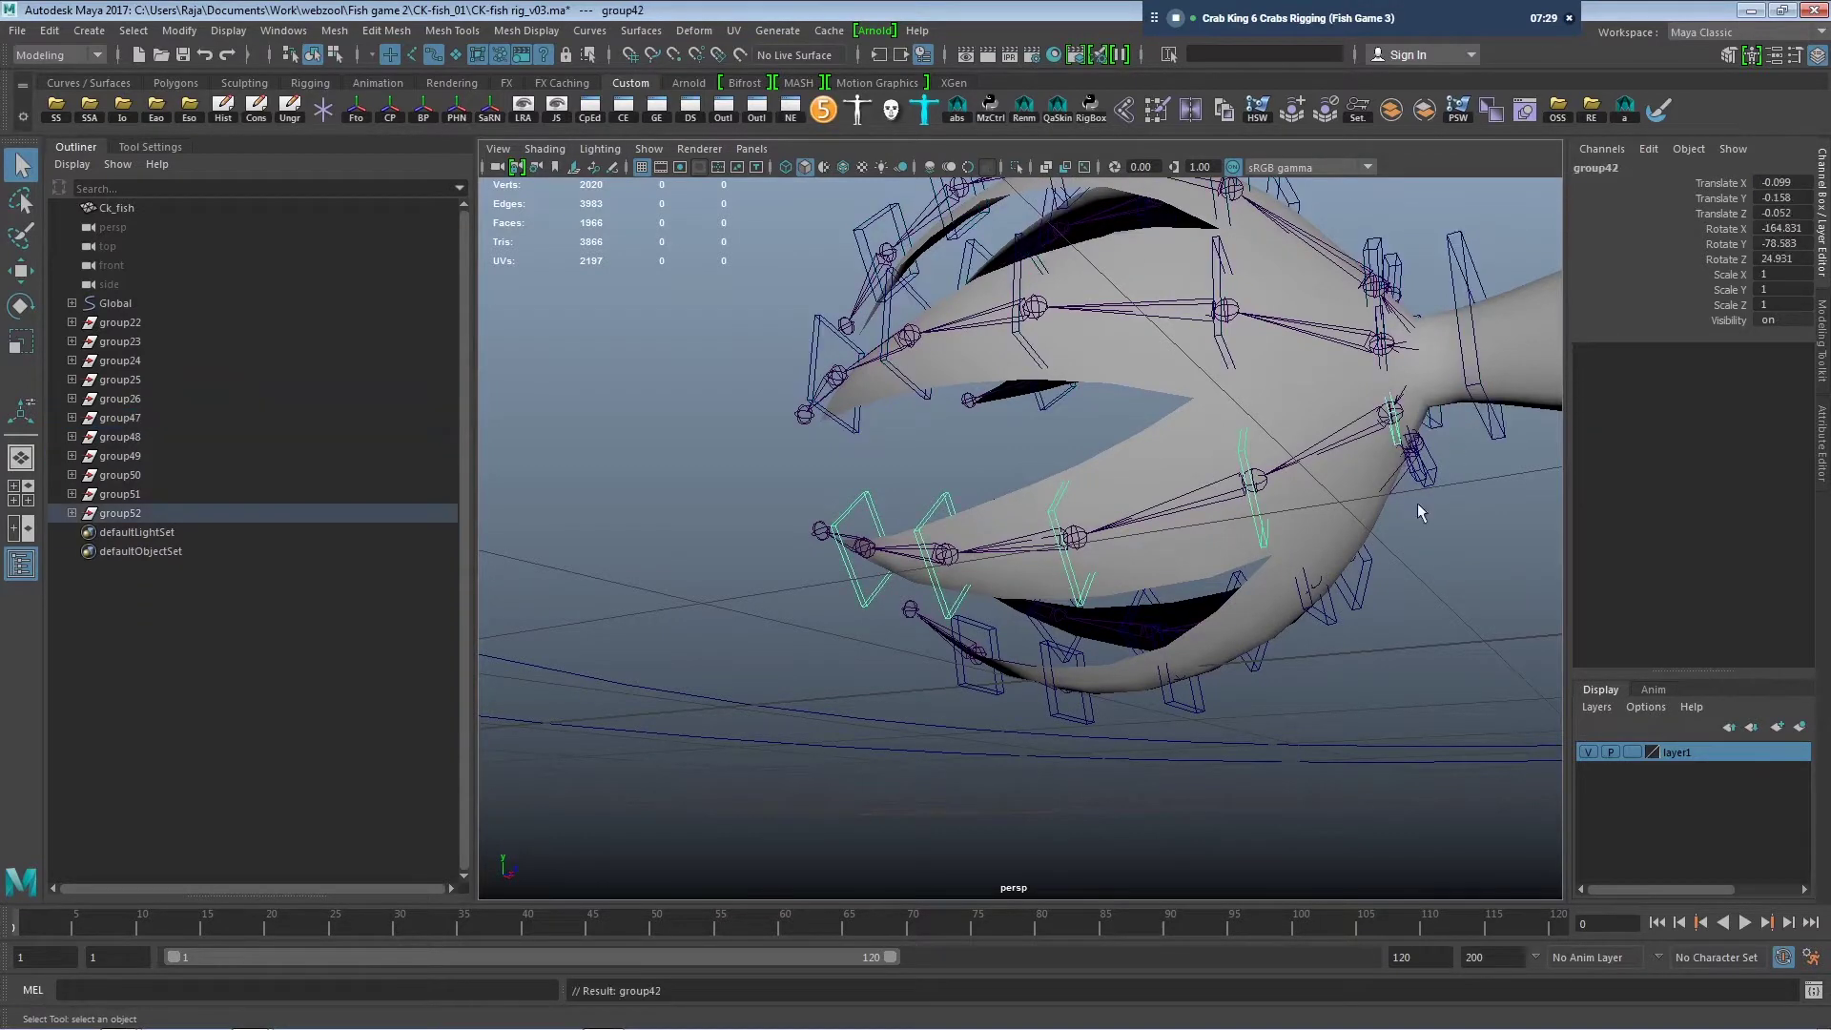
On the lowest fin, parent group51, group50 and group49 under their controls.
middle_drag(1454, 455, 968, 735)
click(966, 705)
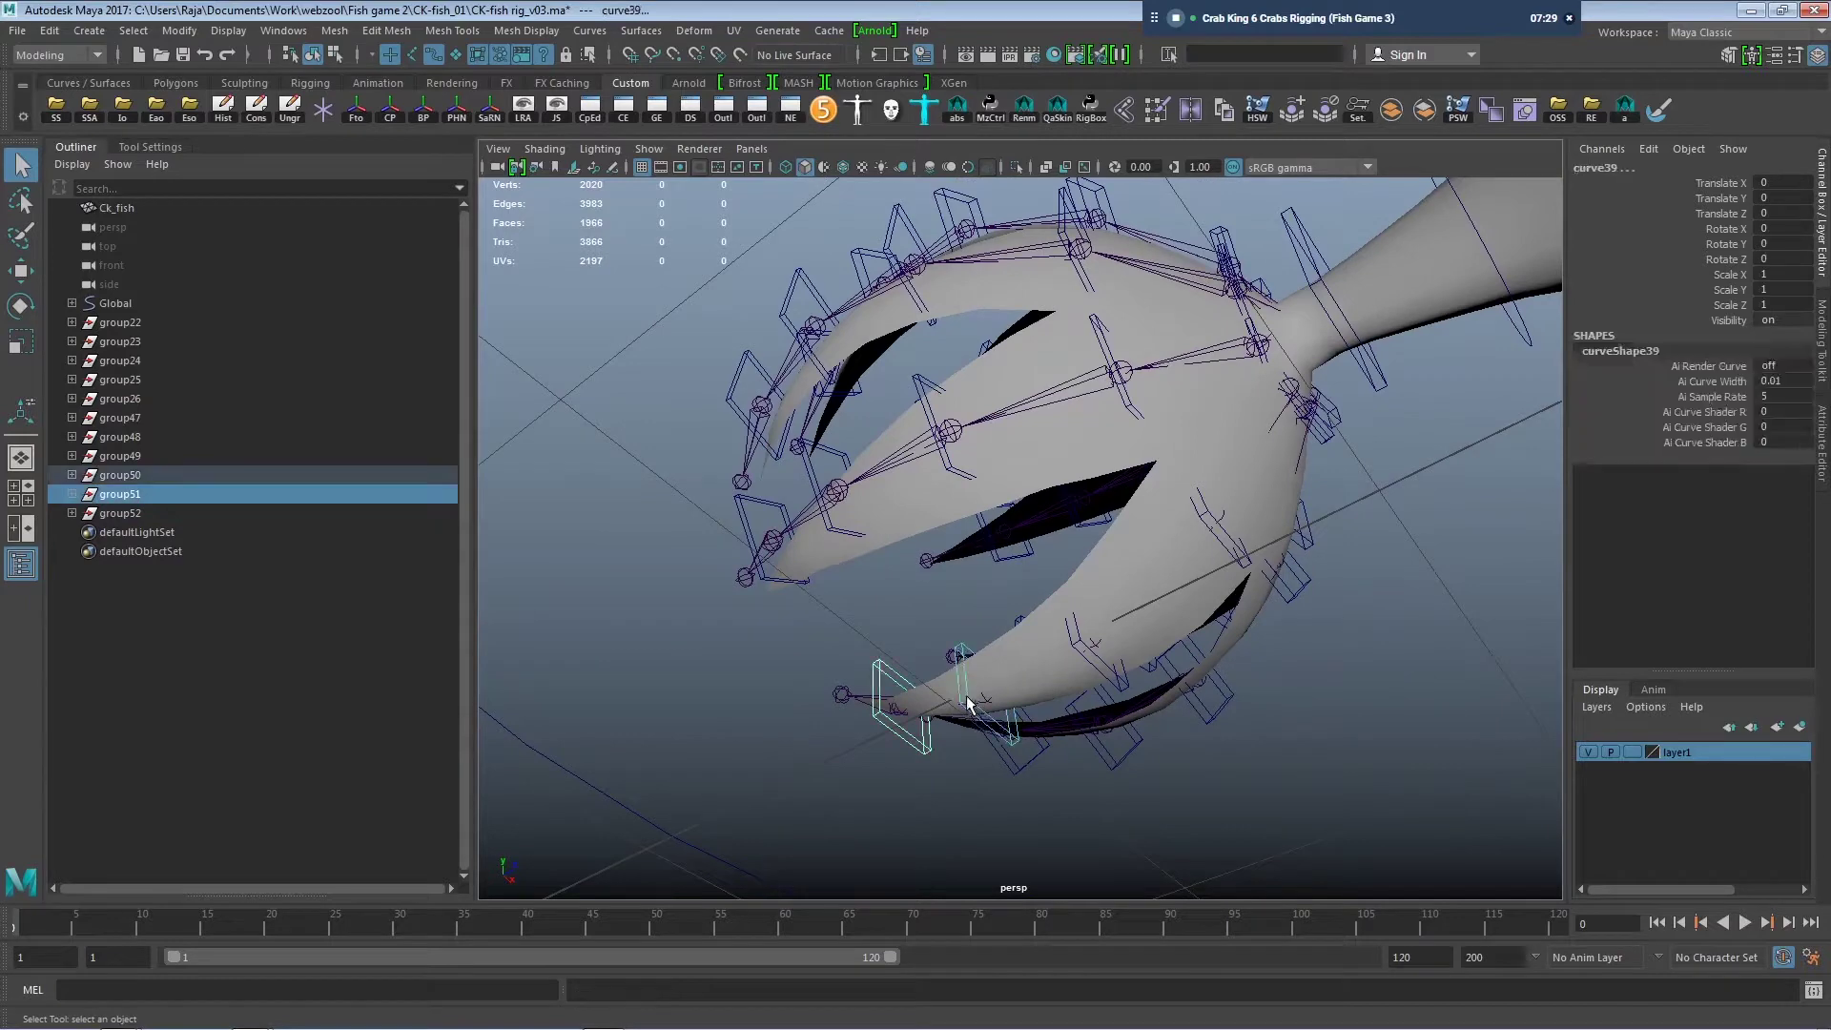
key(p)
shift+click(1208, 530)
key(p)
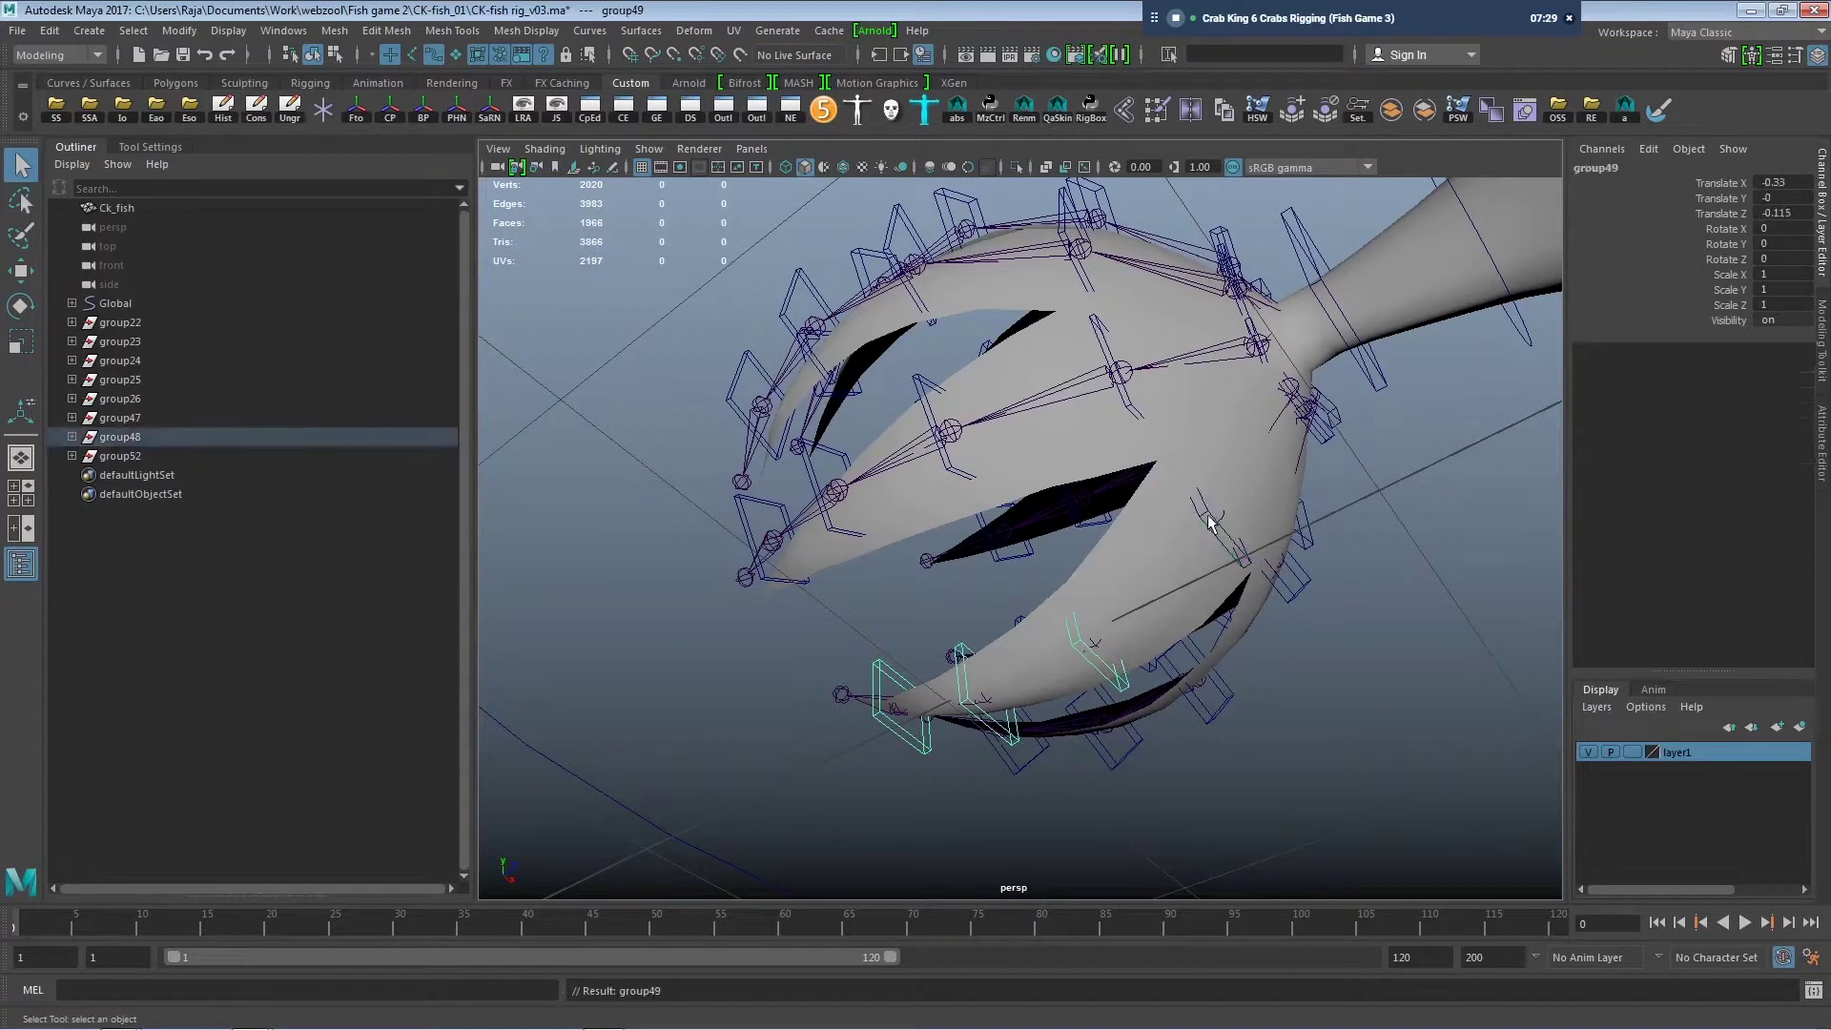
Parent group48 and group47 under their neighbouring controls.
mouse_move(1301, 445)
middle_down()
mouse_move(1353, 369)
mouse_move(1237, 510)
middle_up()
shift+click(1268, 430)
key(p)
shift+click(1352, 369)
key(p)
On the far fin, parent group26 and group25 under their neighbouring controls.
click(1237, 510)
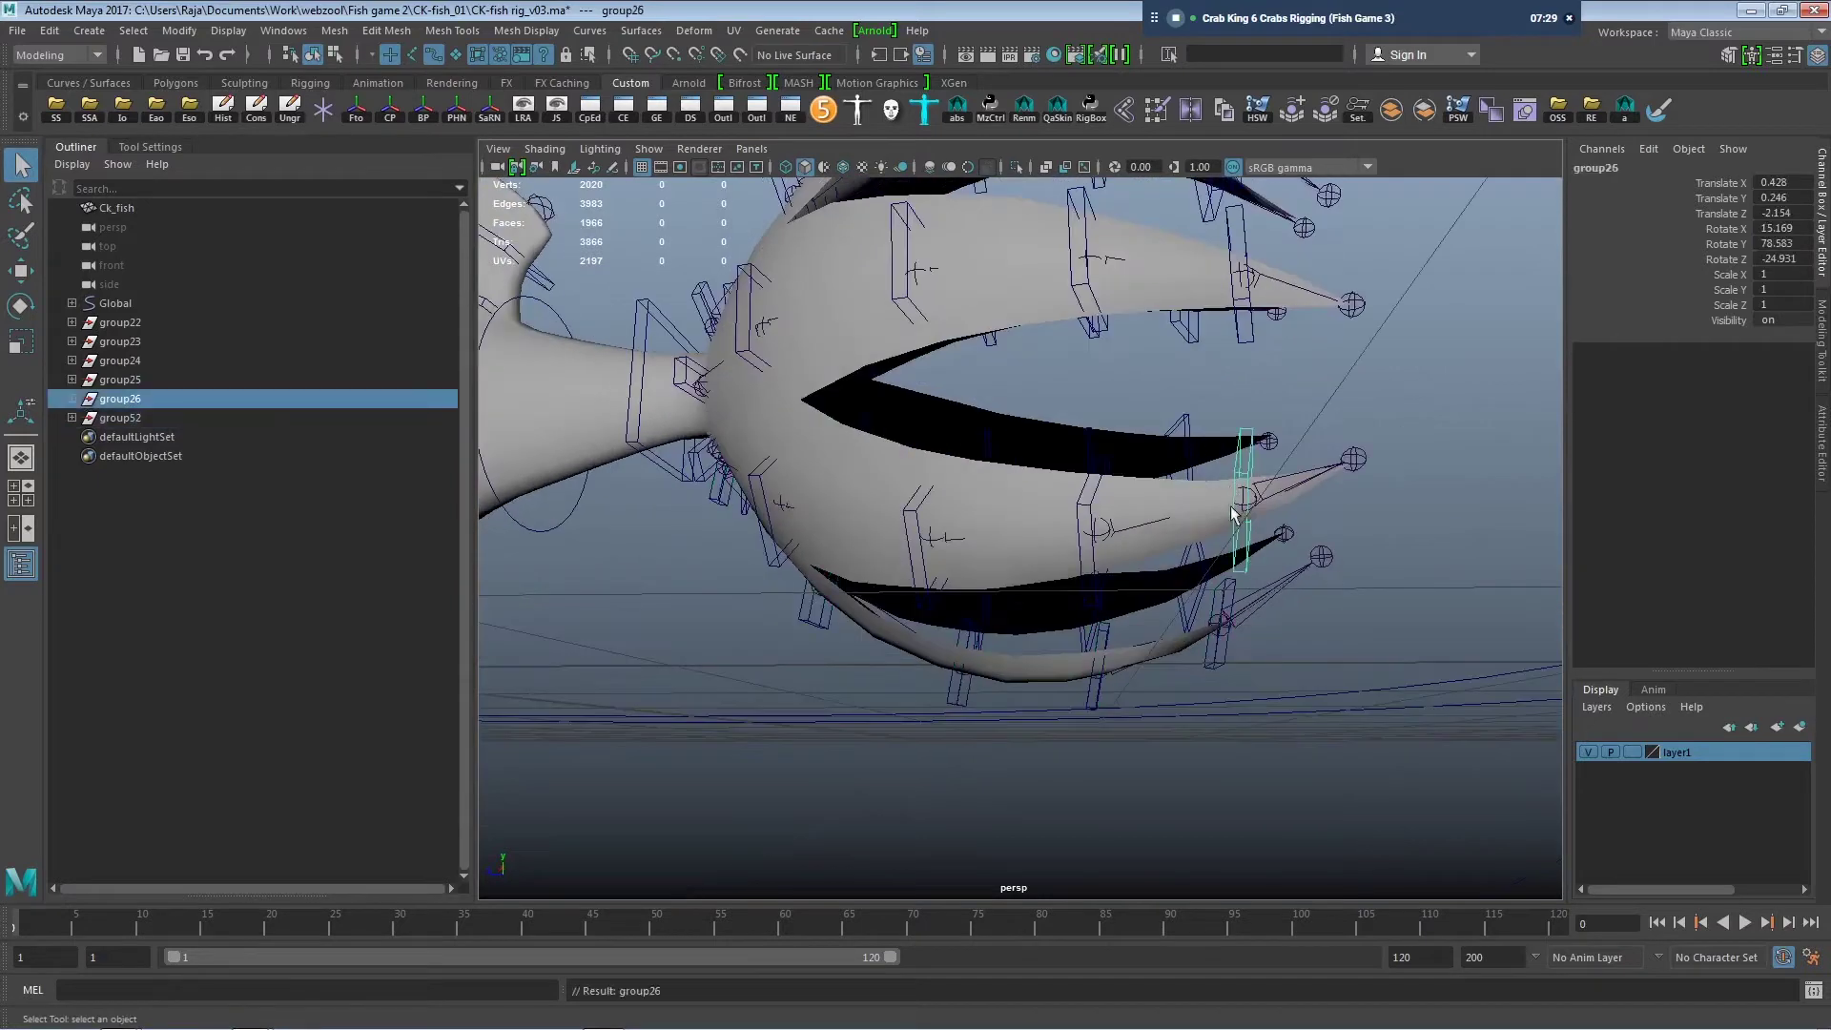
shift+click(1087, 499)
key(p)
click(919, 501)
shift+click(941, 554)
key(p)
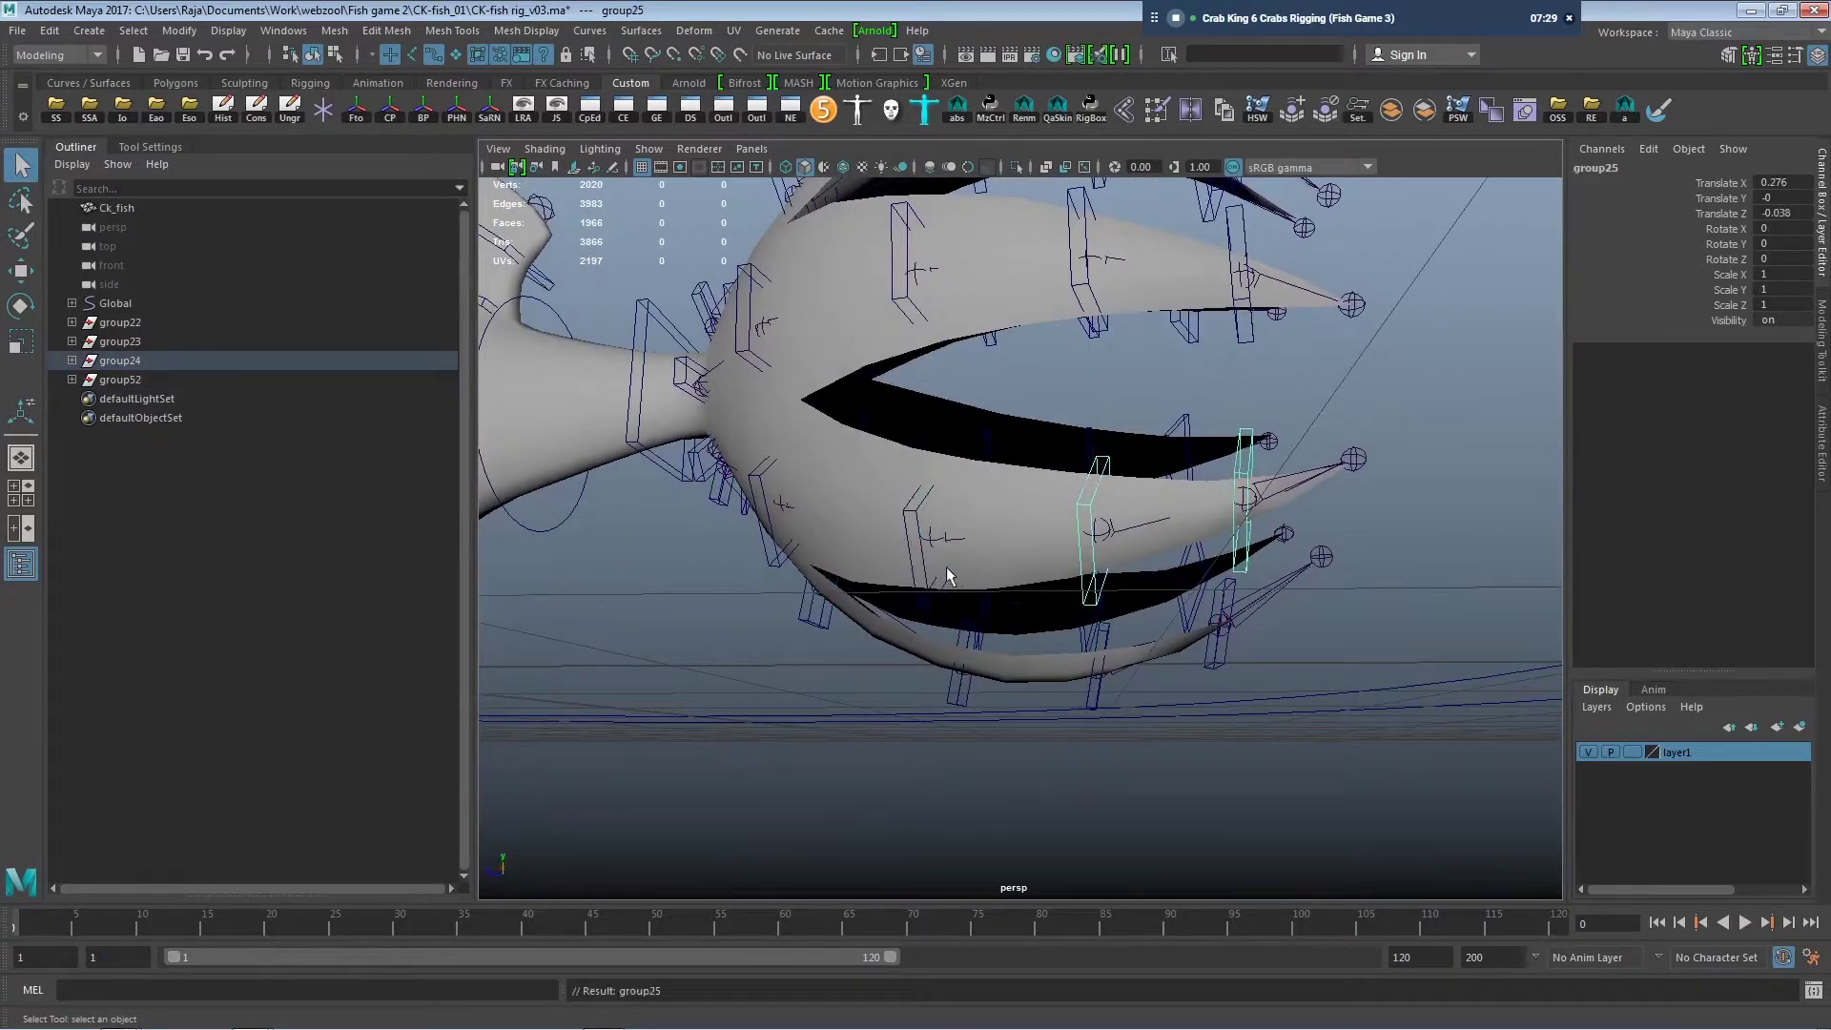
Parent group24 and group23 under their neighbouring controls.
middle_drag(940, 553, 1056, 576)
shift+click(953, 462)
key(p)
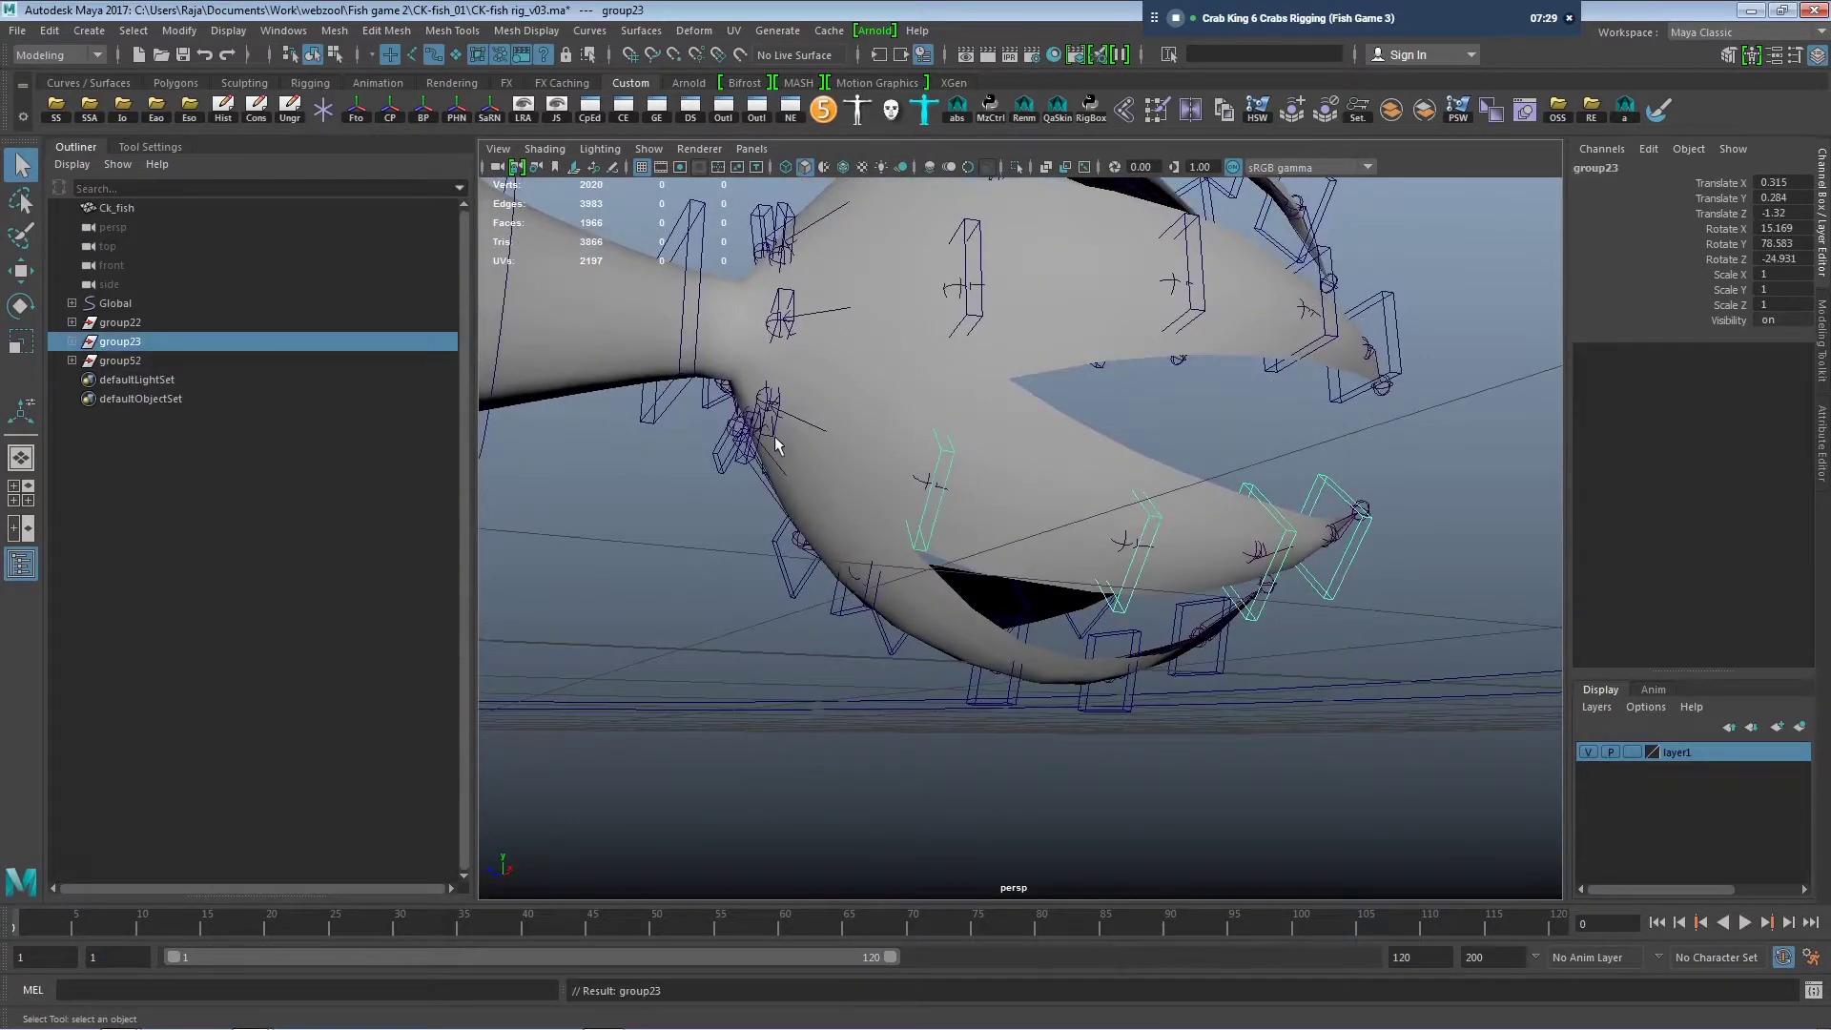
shift+click(772, 433)
key(p)
Check the hierarchy by stepping between group22 and its child controls.
alt+drag(901, 493, 901, 496)
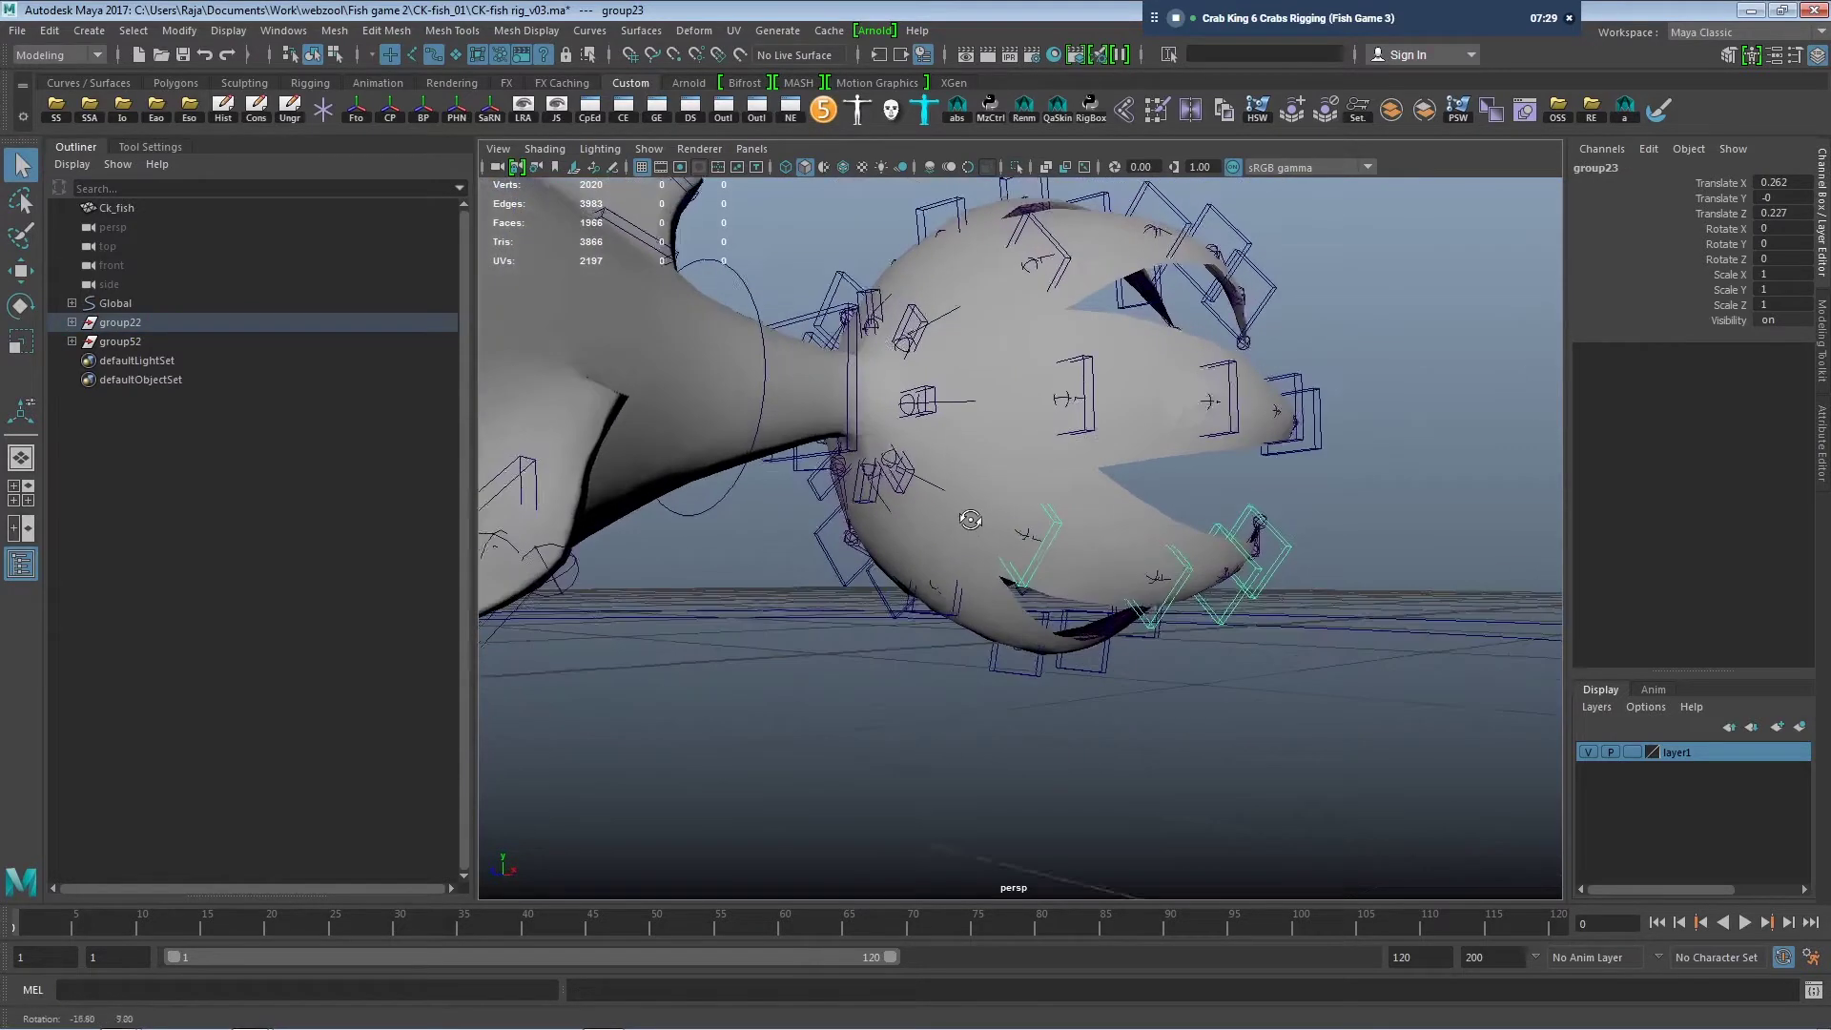
click(901, 495)
key(Up)
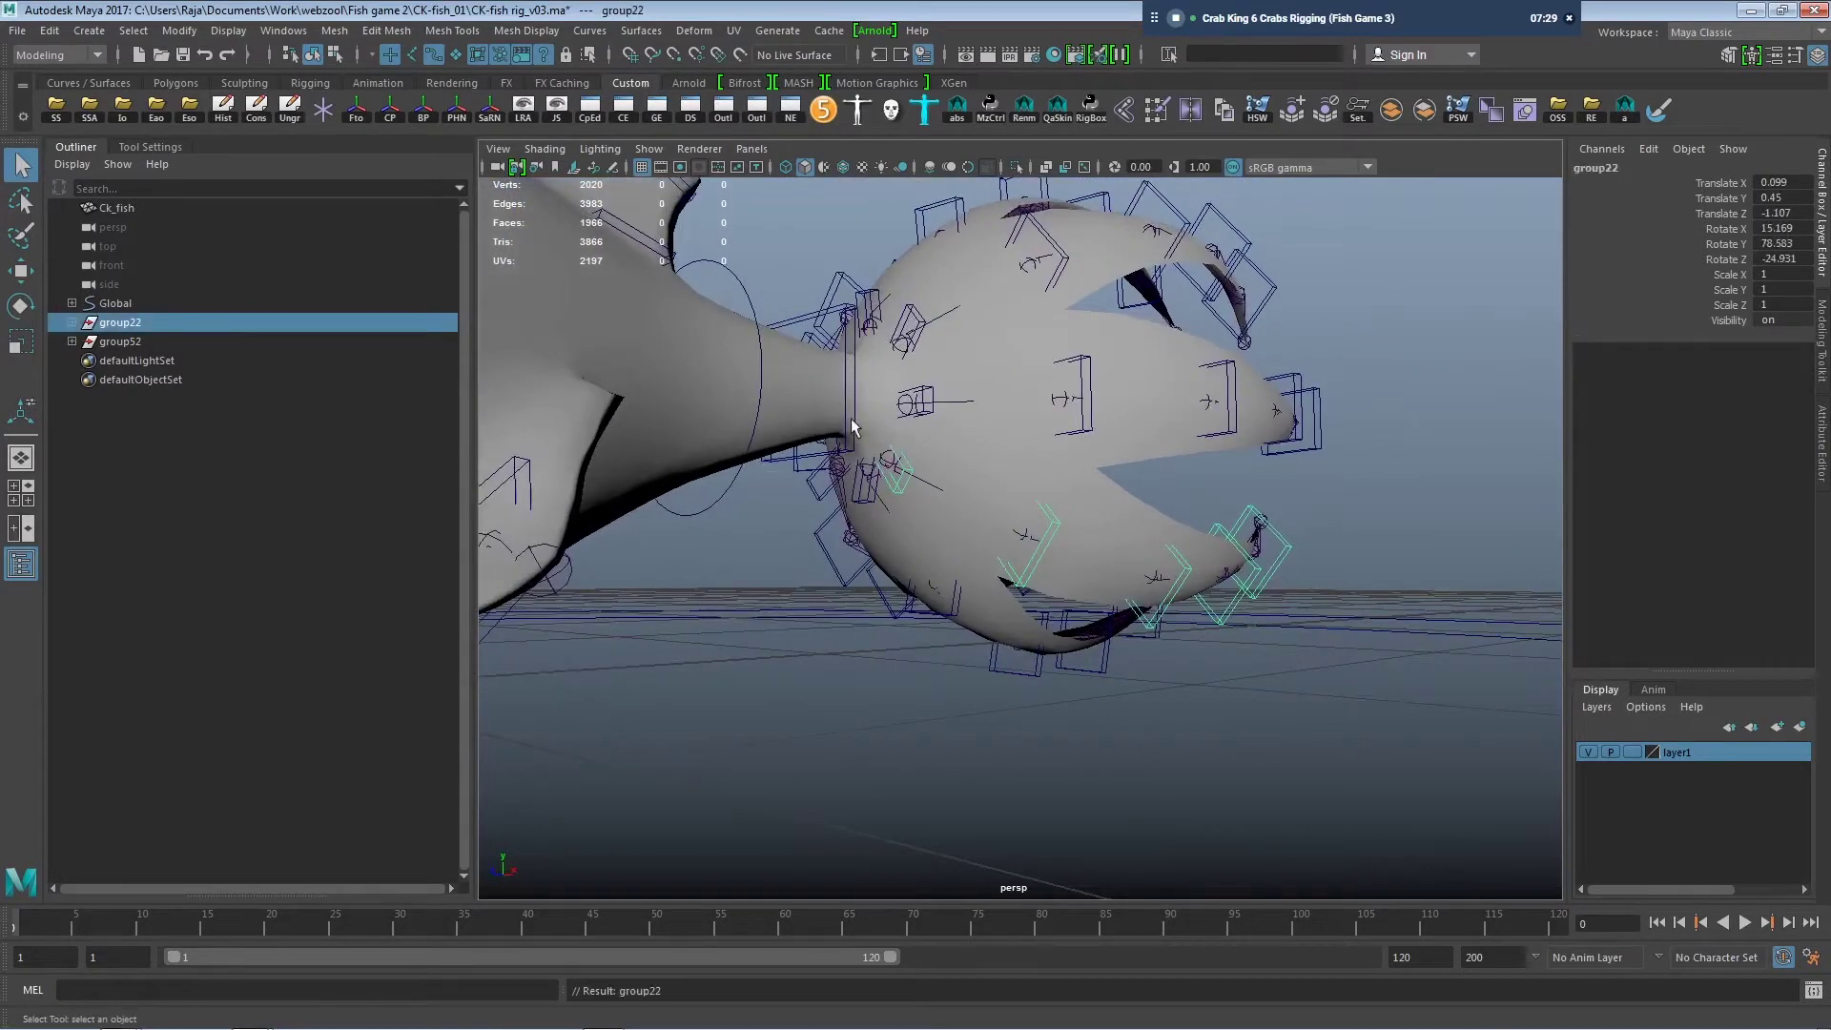
key(Down)
key(Up)
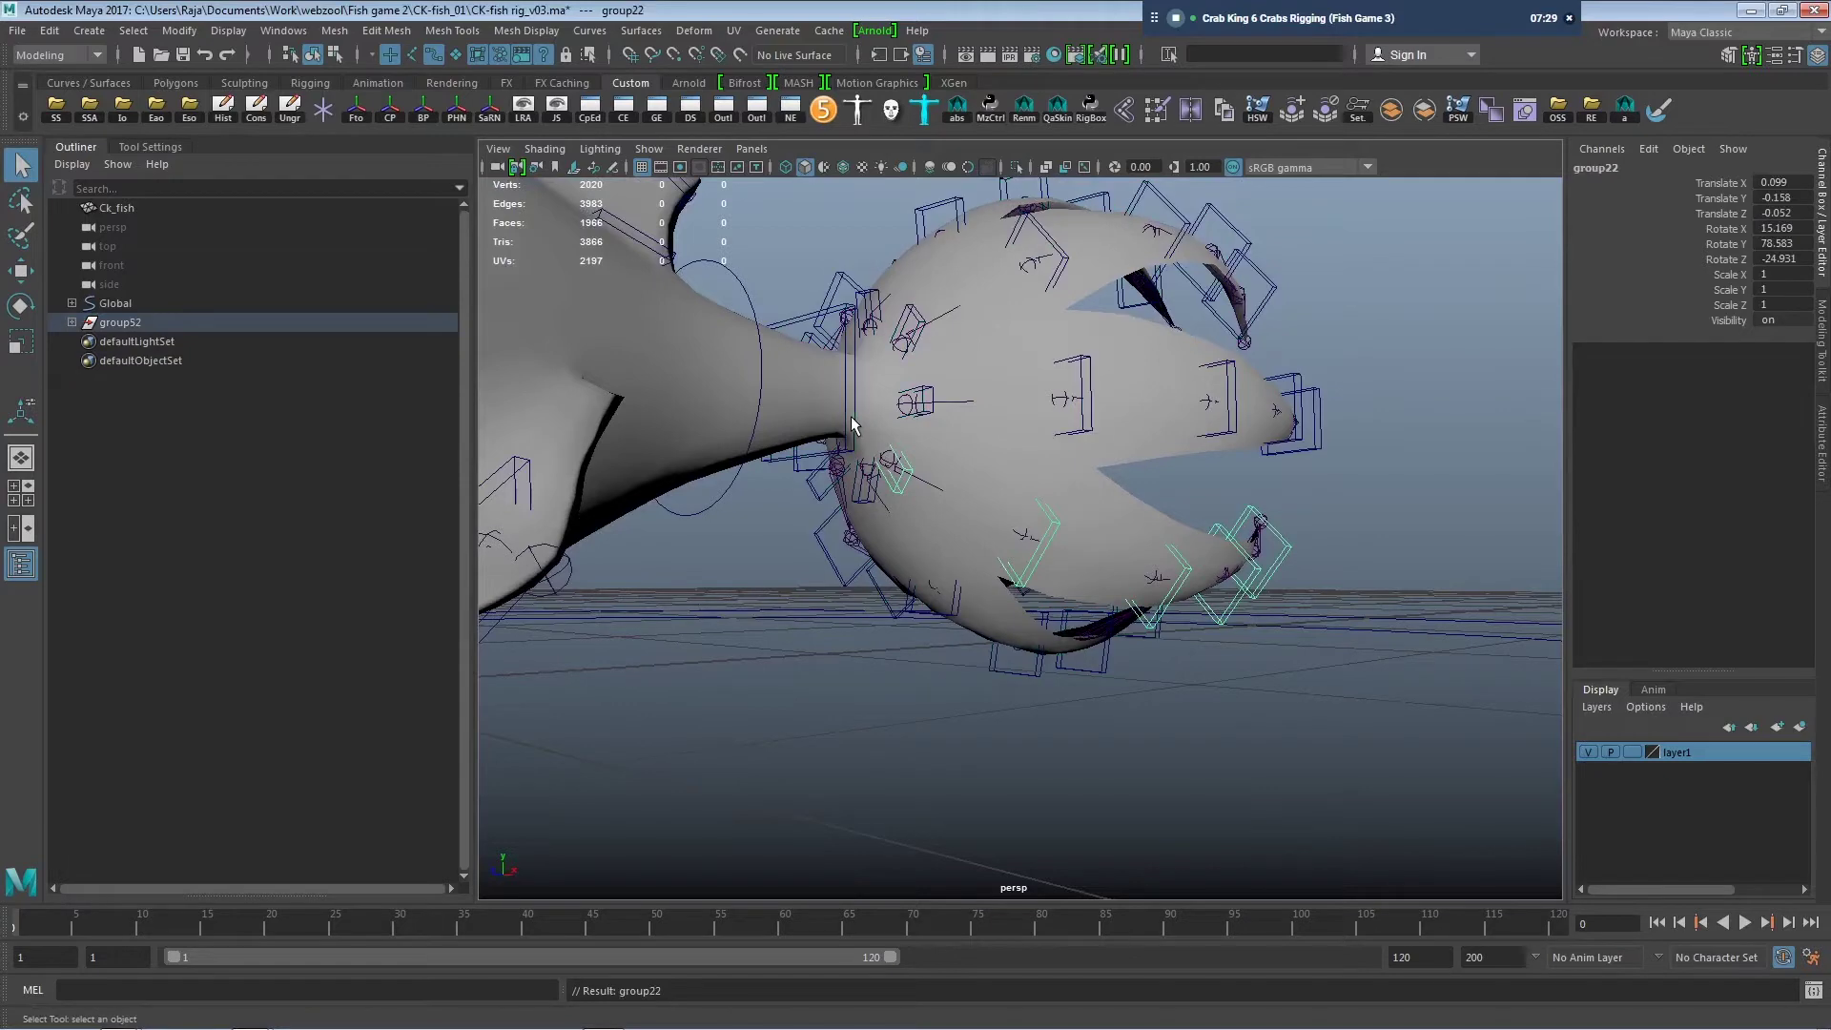
click(795, 707)
click(849, 434)
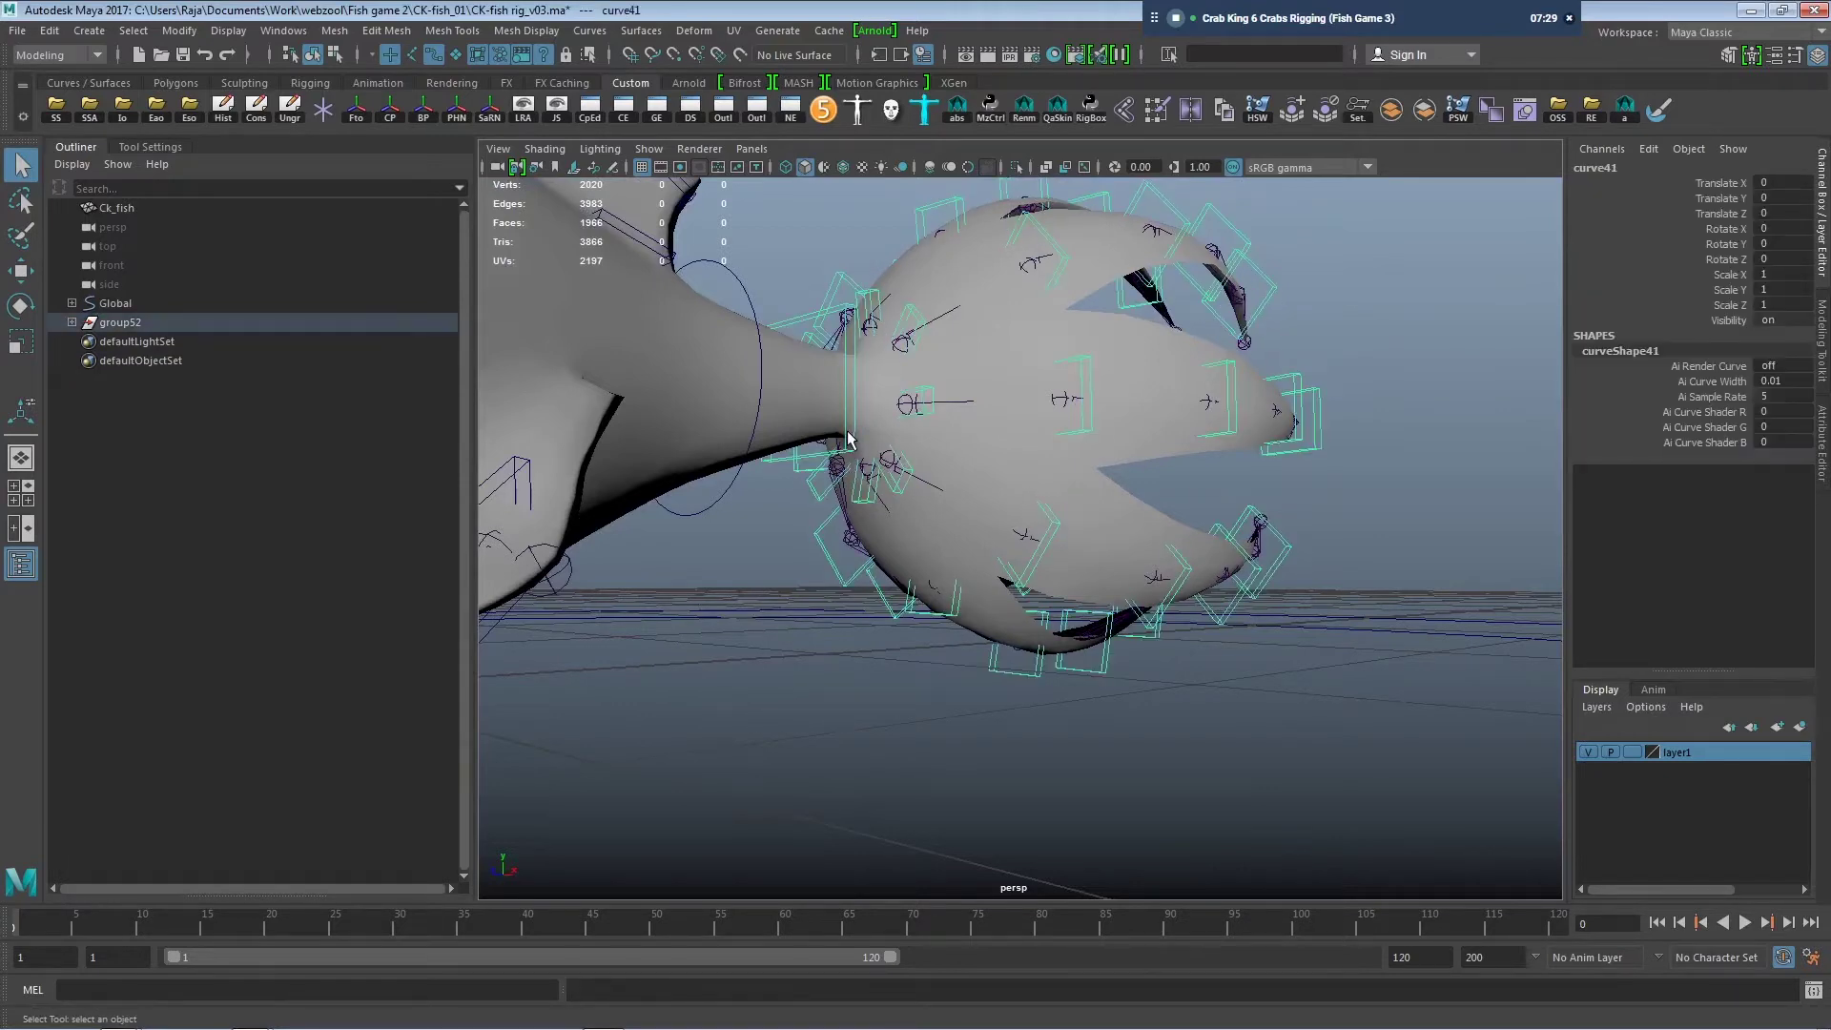
alt+drag(892, 479, 1023, 518)
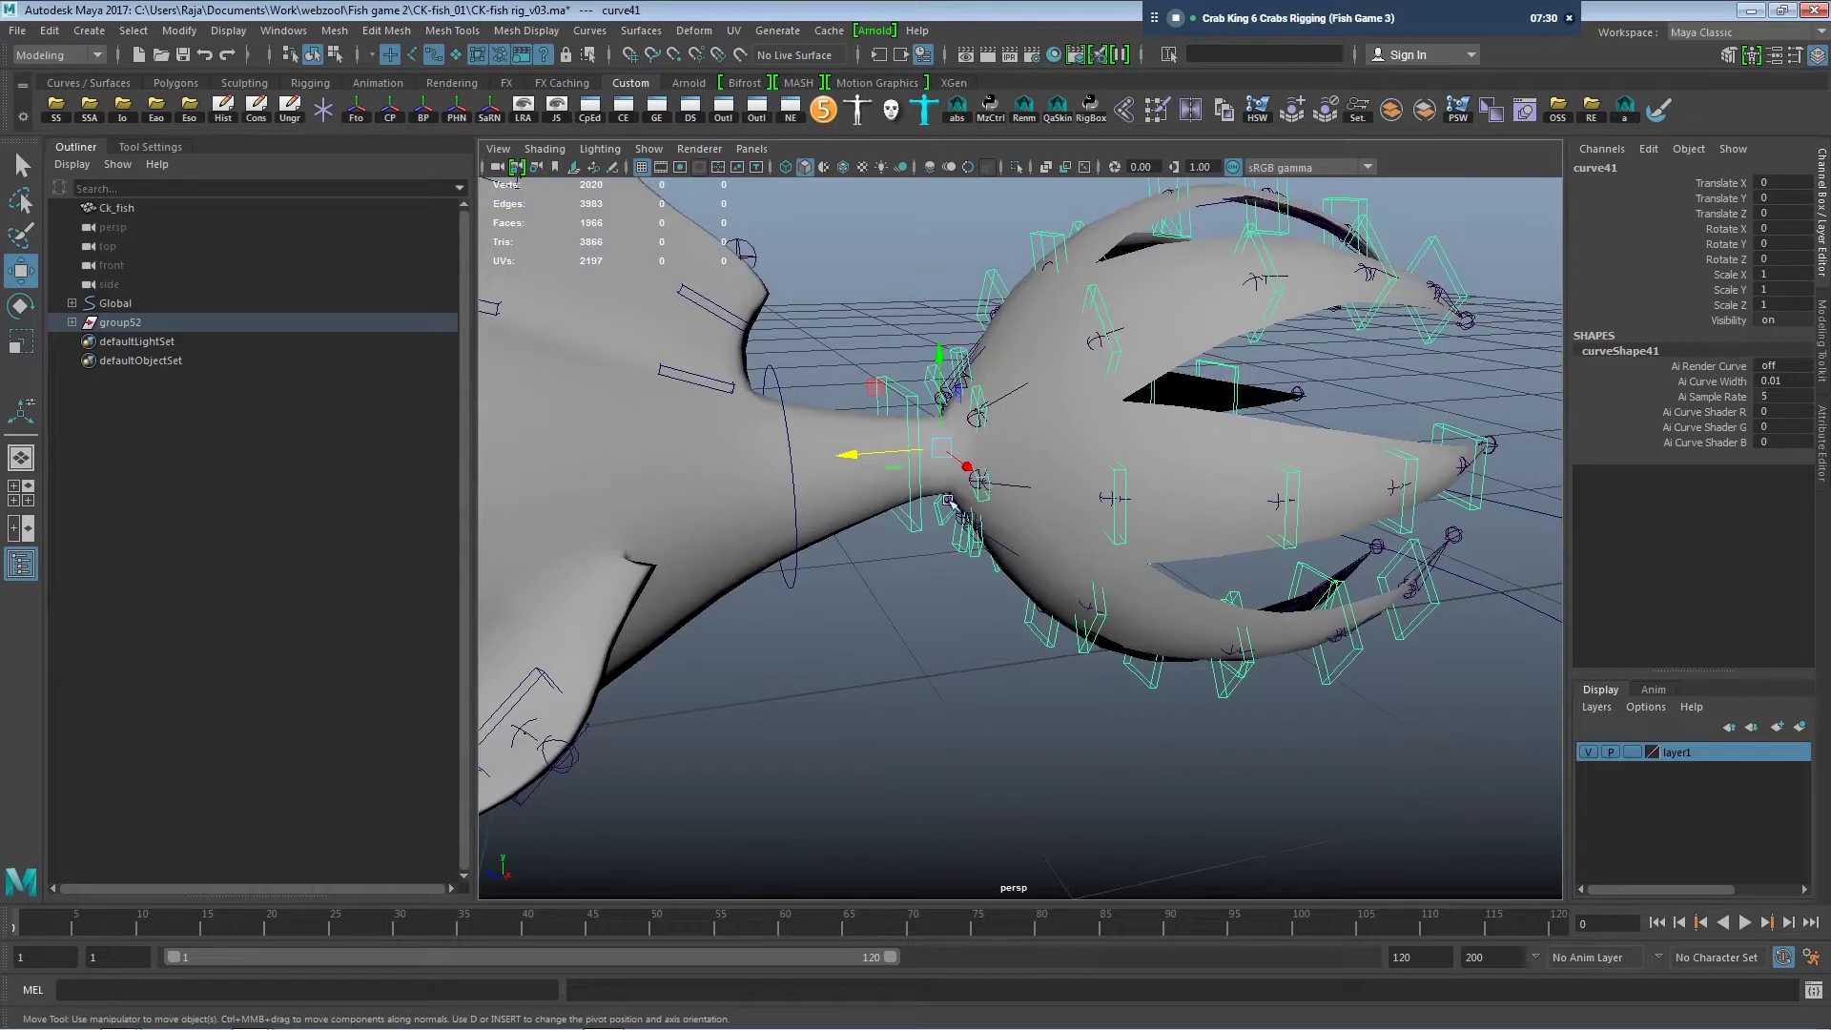
Inspect group52 and the Mid control, then hide the fish mesh layer.
click(112, 326)
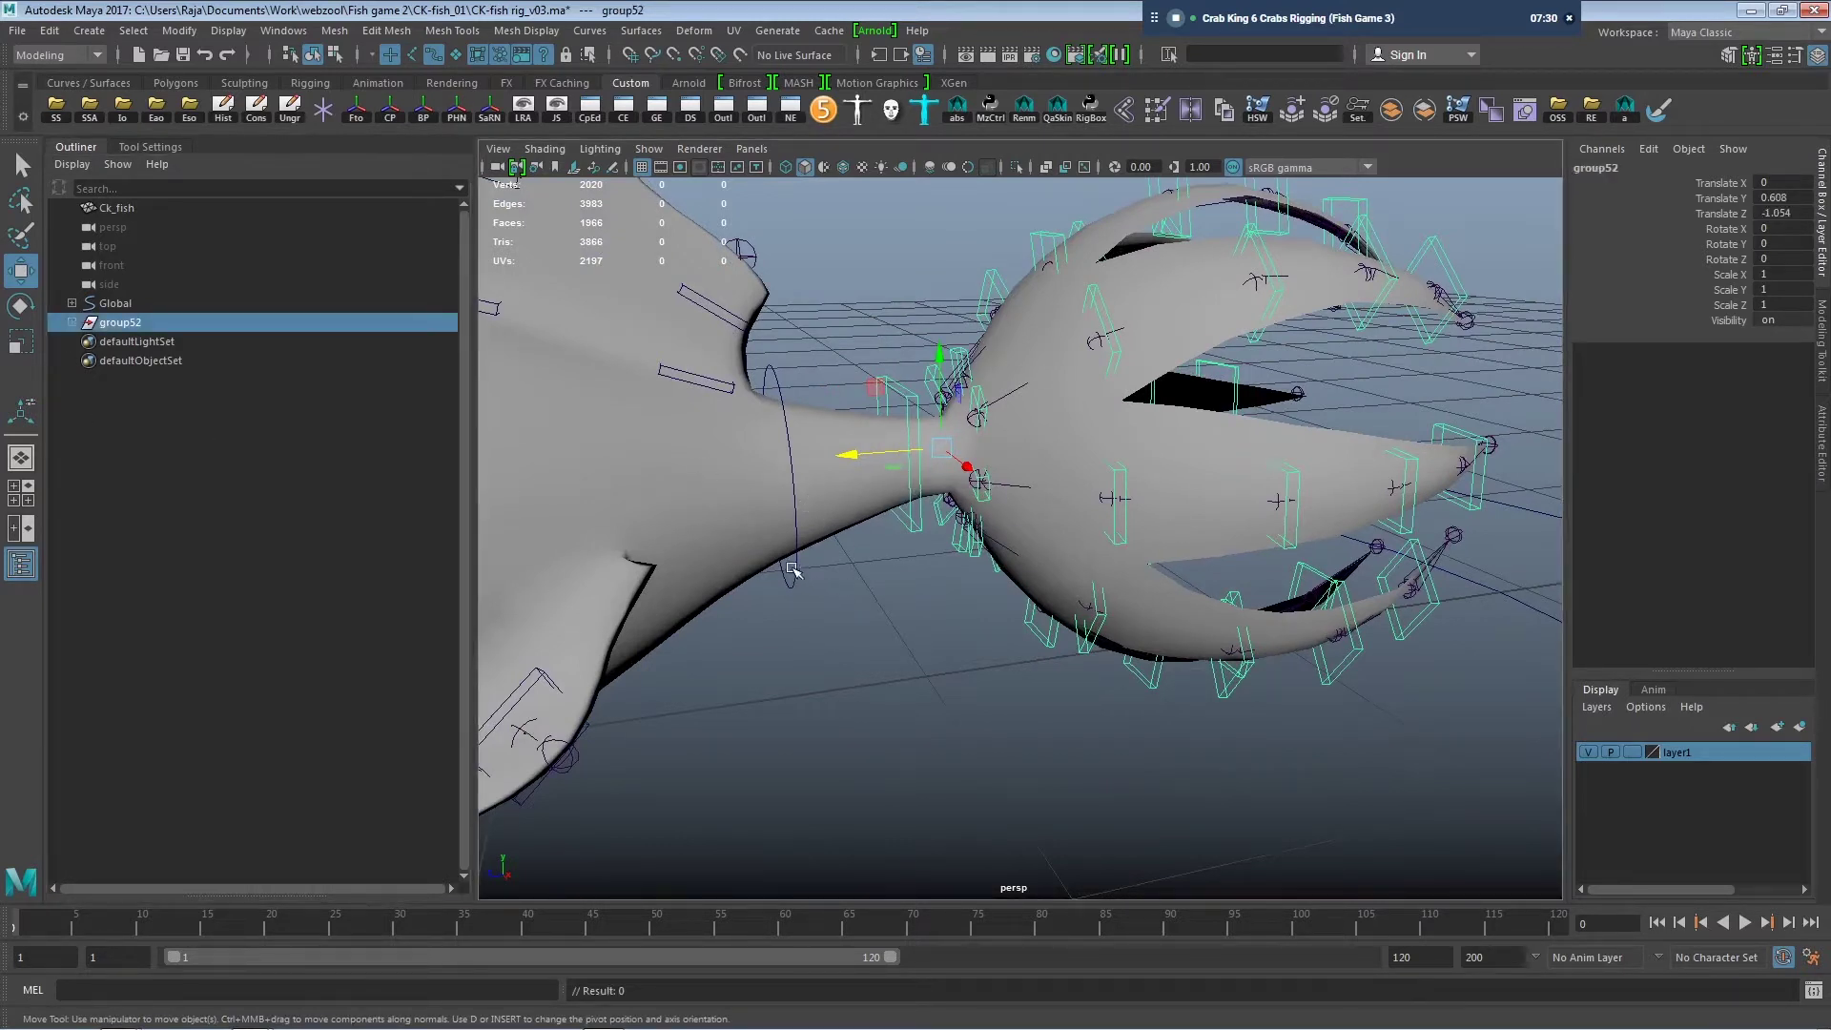
click(797, 561)
click(820, 582)
scroll(839, 610, down, 5)
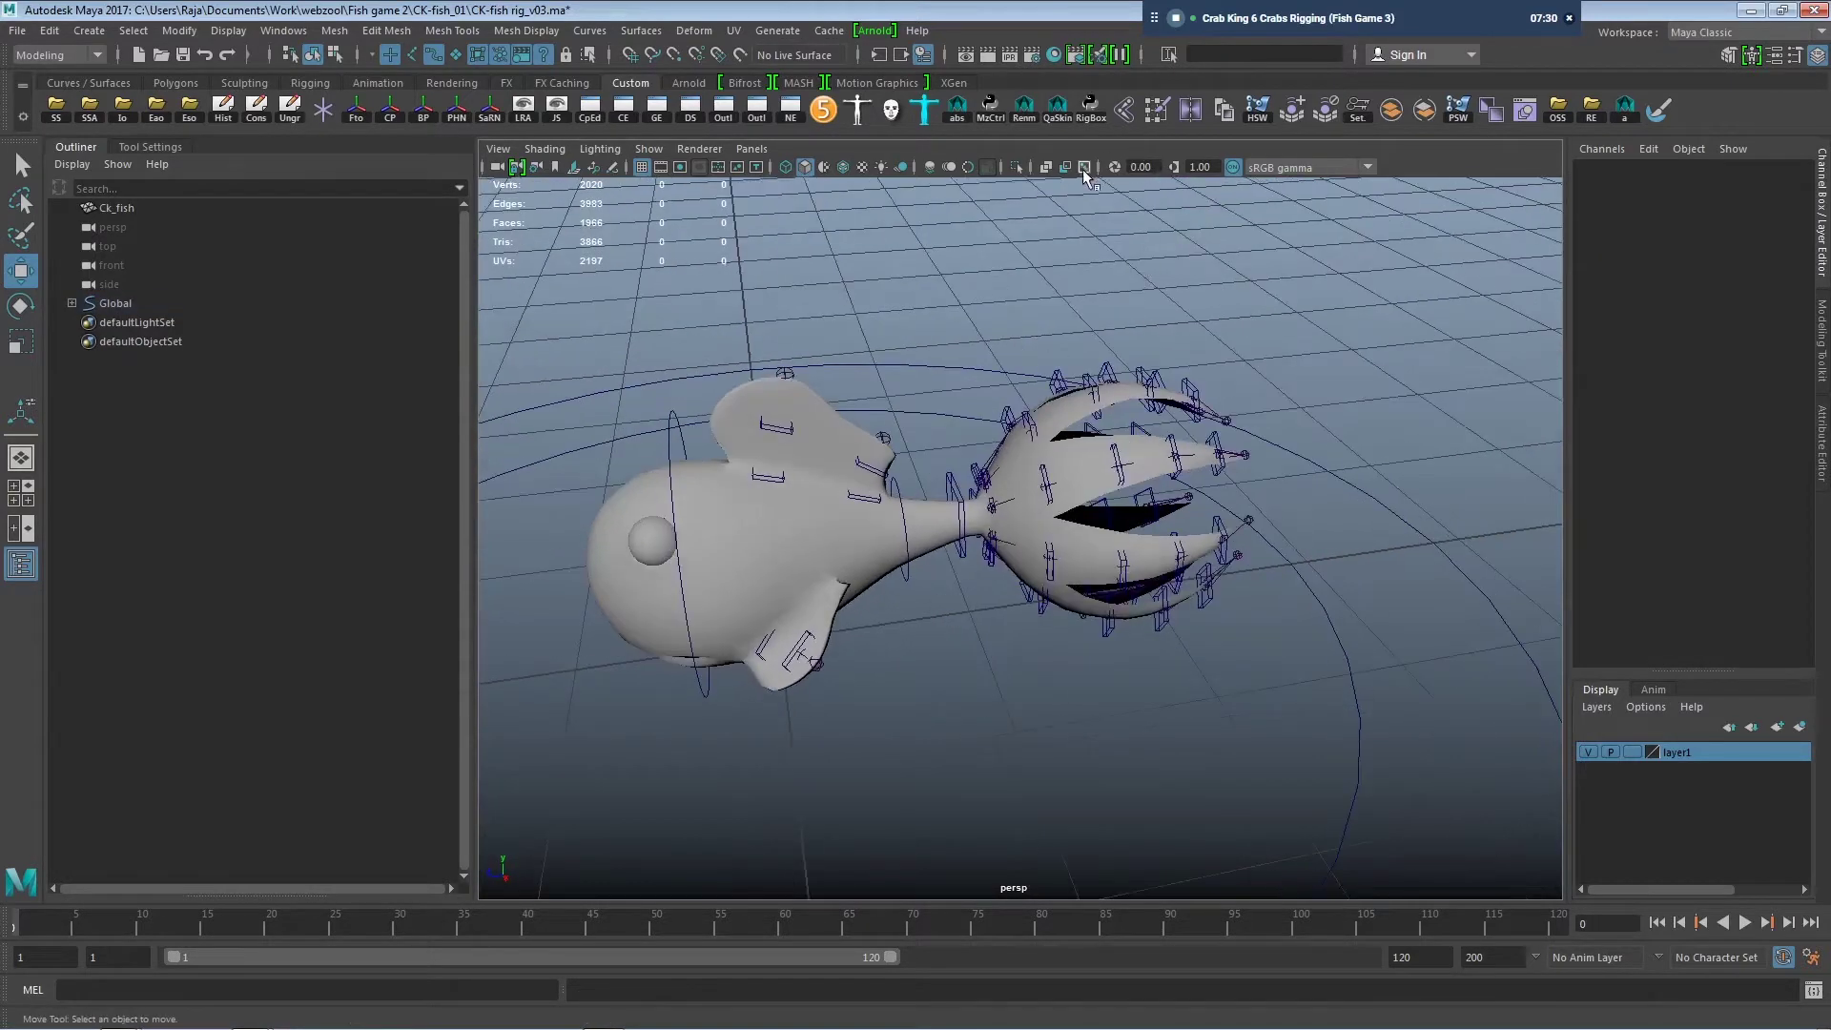
scroll(953, 687, up, 4)
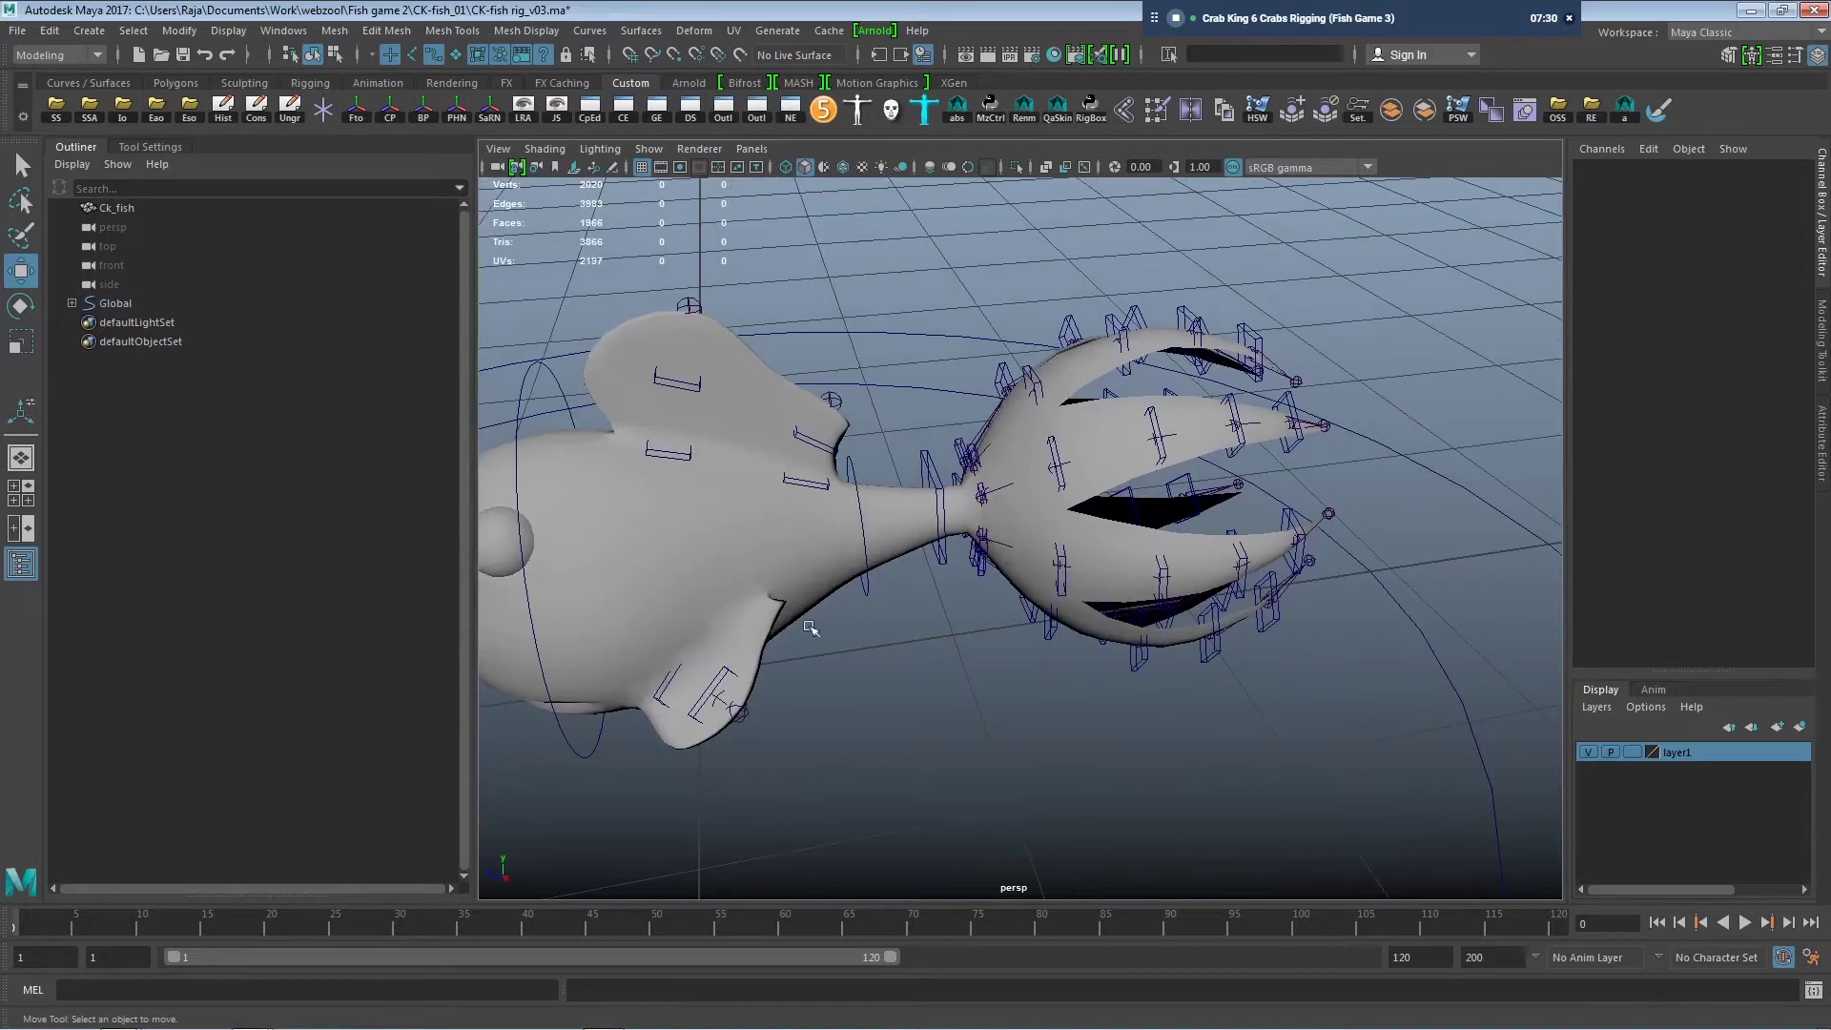
scroll(997, 740, down, 4)
scroll(1096, 672, up, 2)
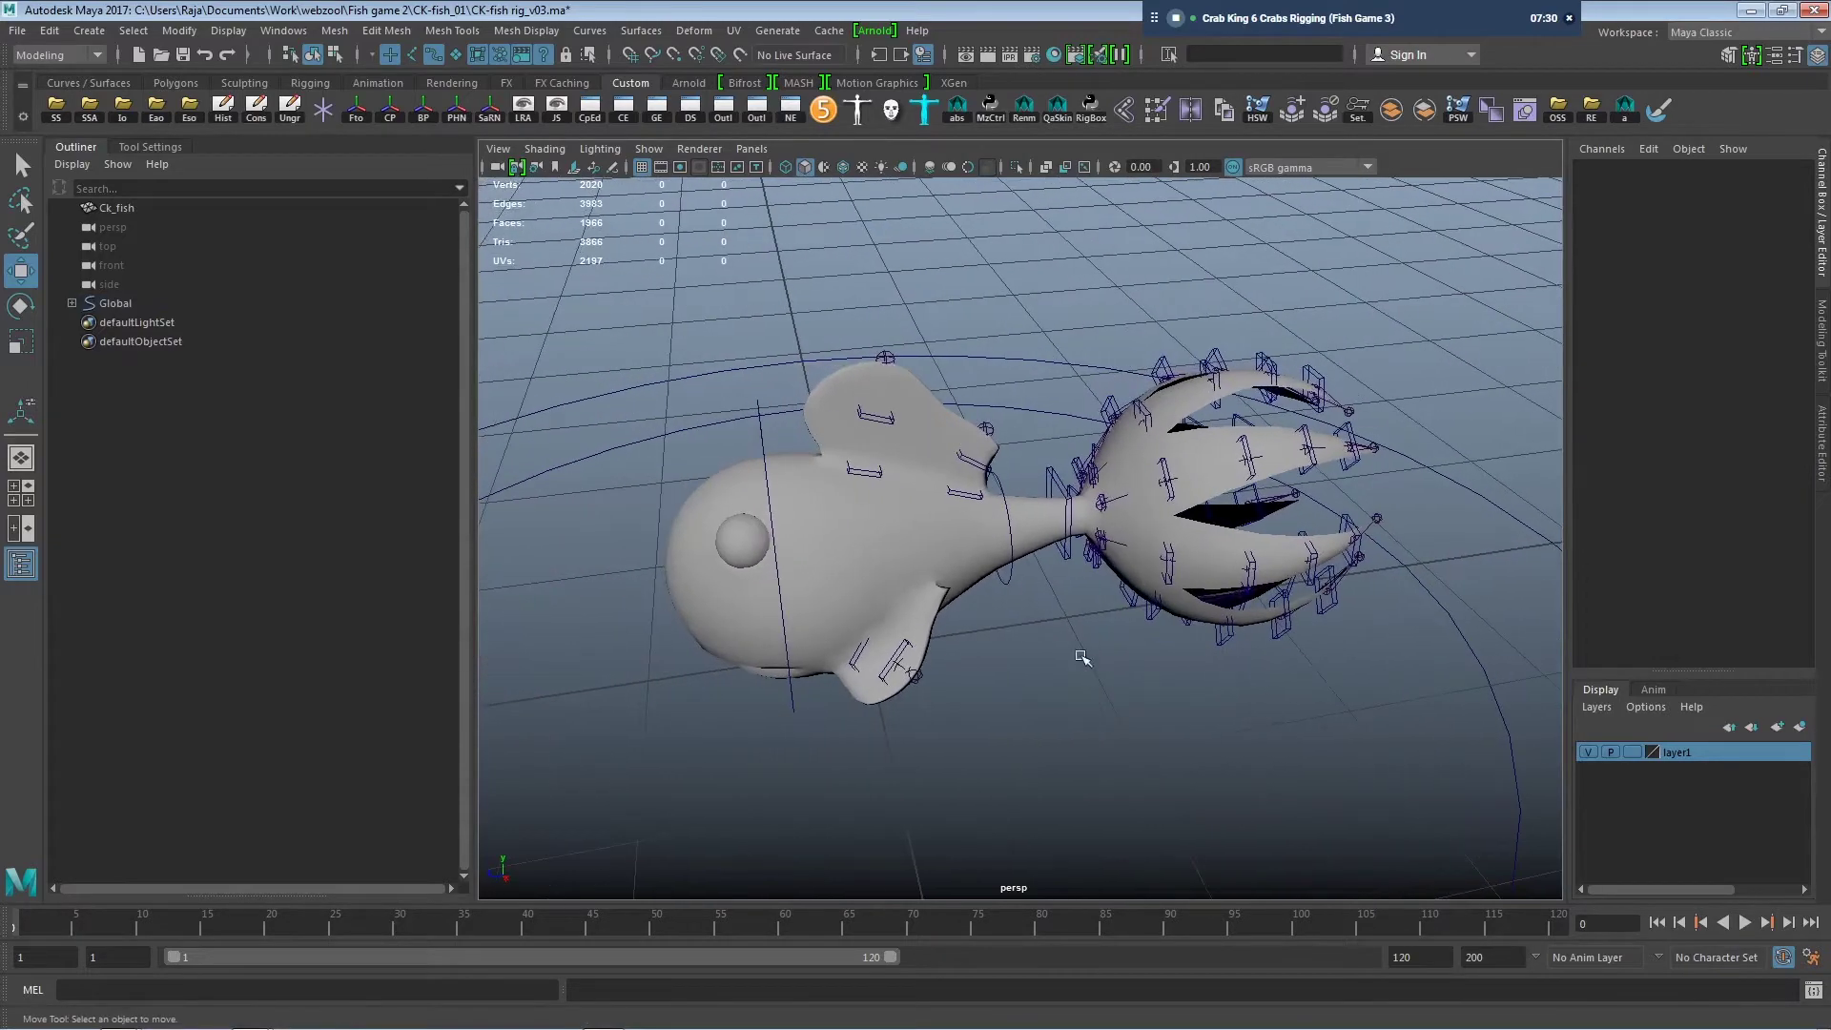
click(1588, 752)
Tear off the Constrain menu into a floating panel beside the viewport.
mouse_move(941, 674)
alt+mouse_down()
mouse_move(1157, 646)
mouse_move(1060, 687)
mouse_move(1228, 618)
mouse_move(1013, 678)
mouse_move(978, 708)
mouse_move(1149, 728)
mouse_move(1239, 642)
mouse_move(1205, 727)
mouse_move(1155, 617)
alt+mouse_up()
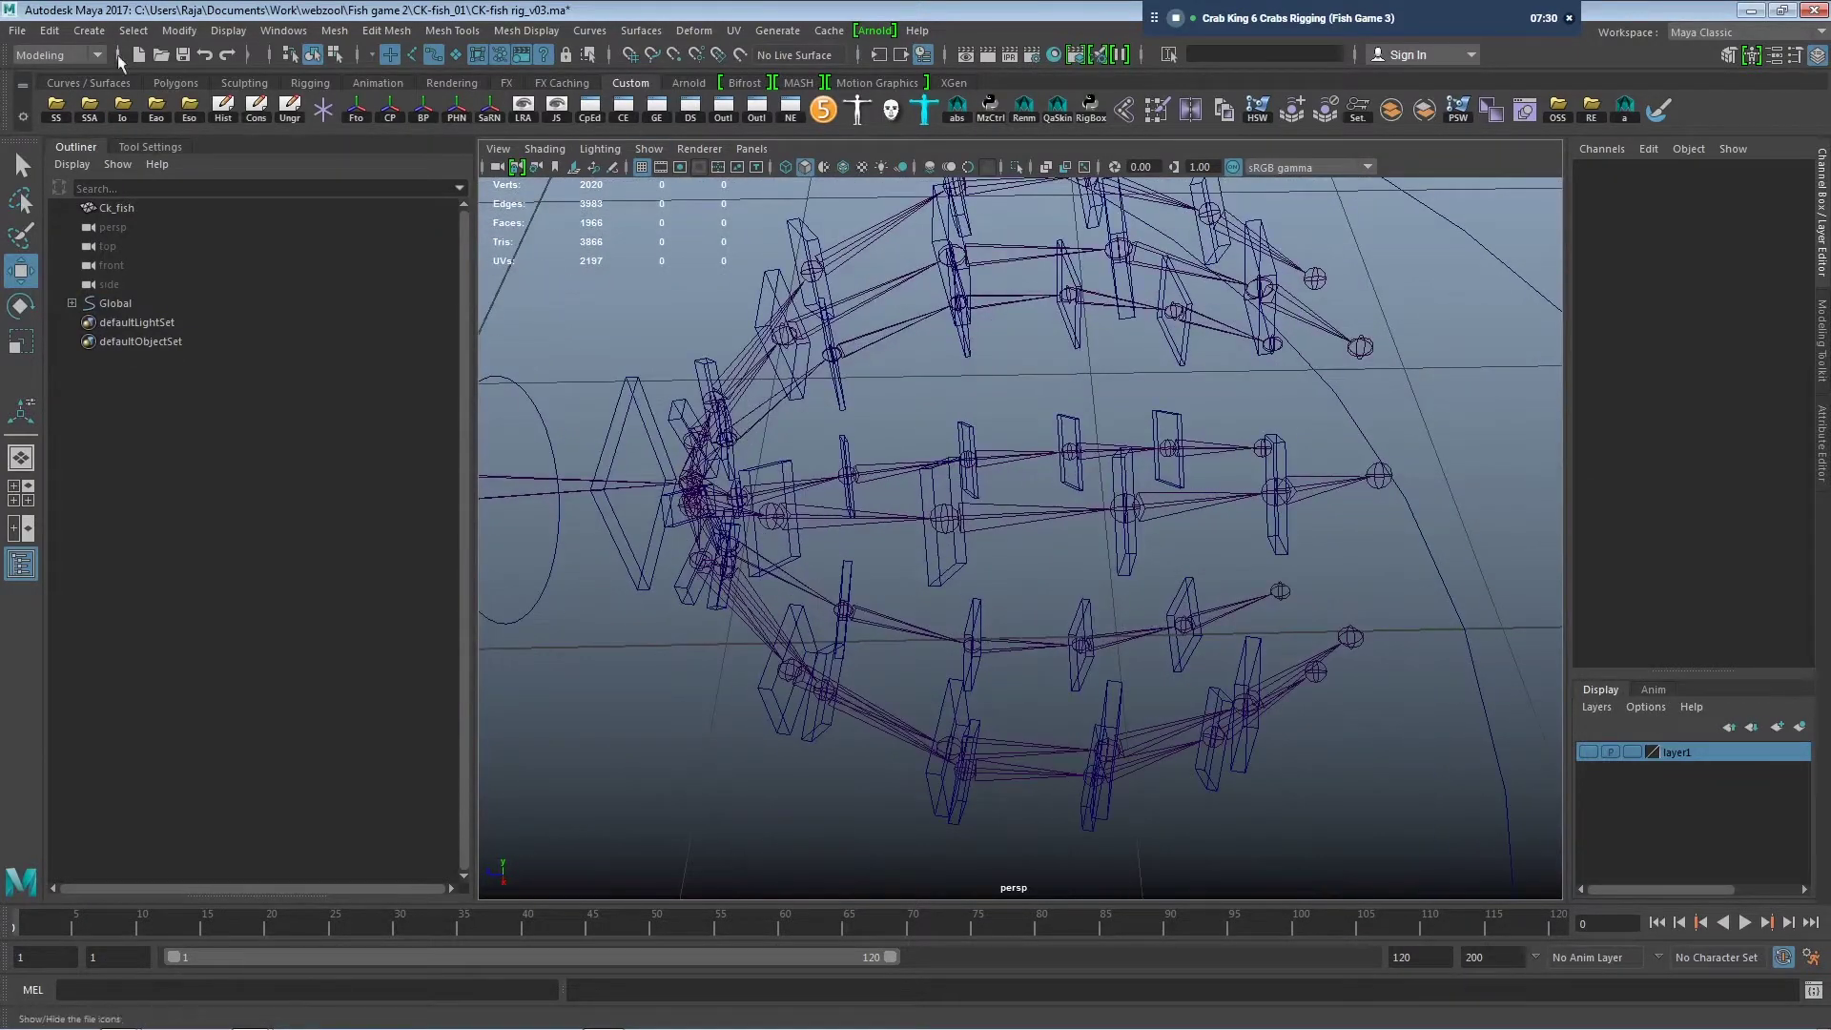
click(522, 40)
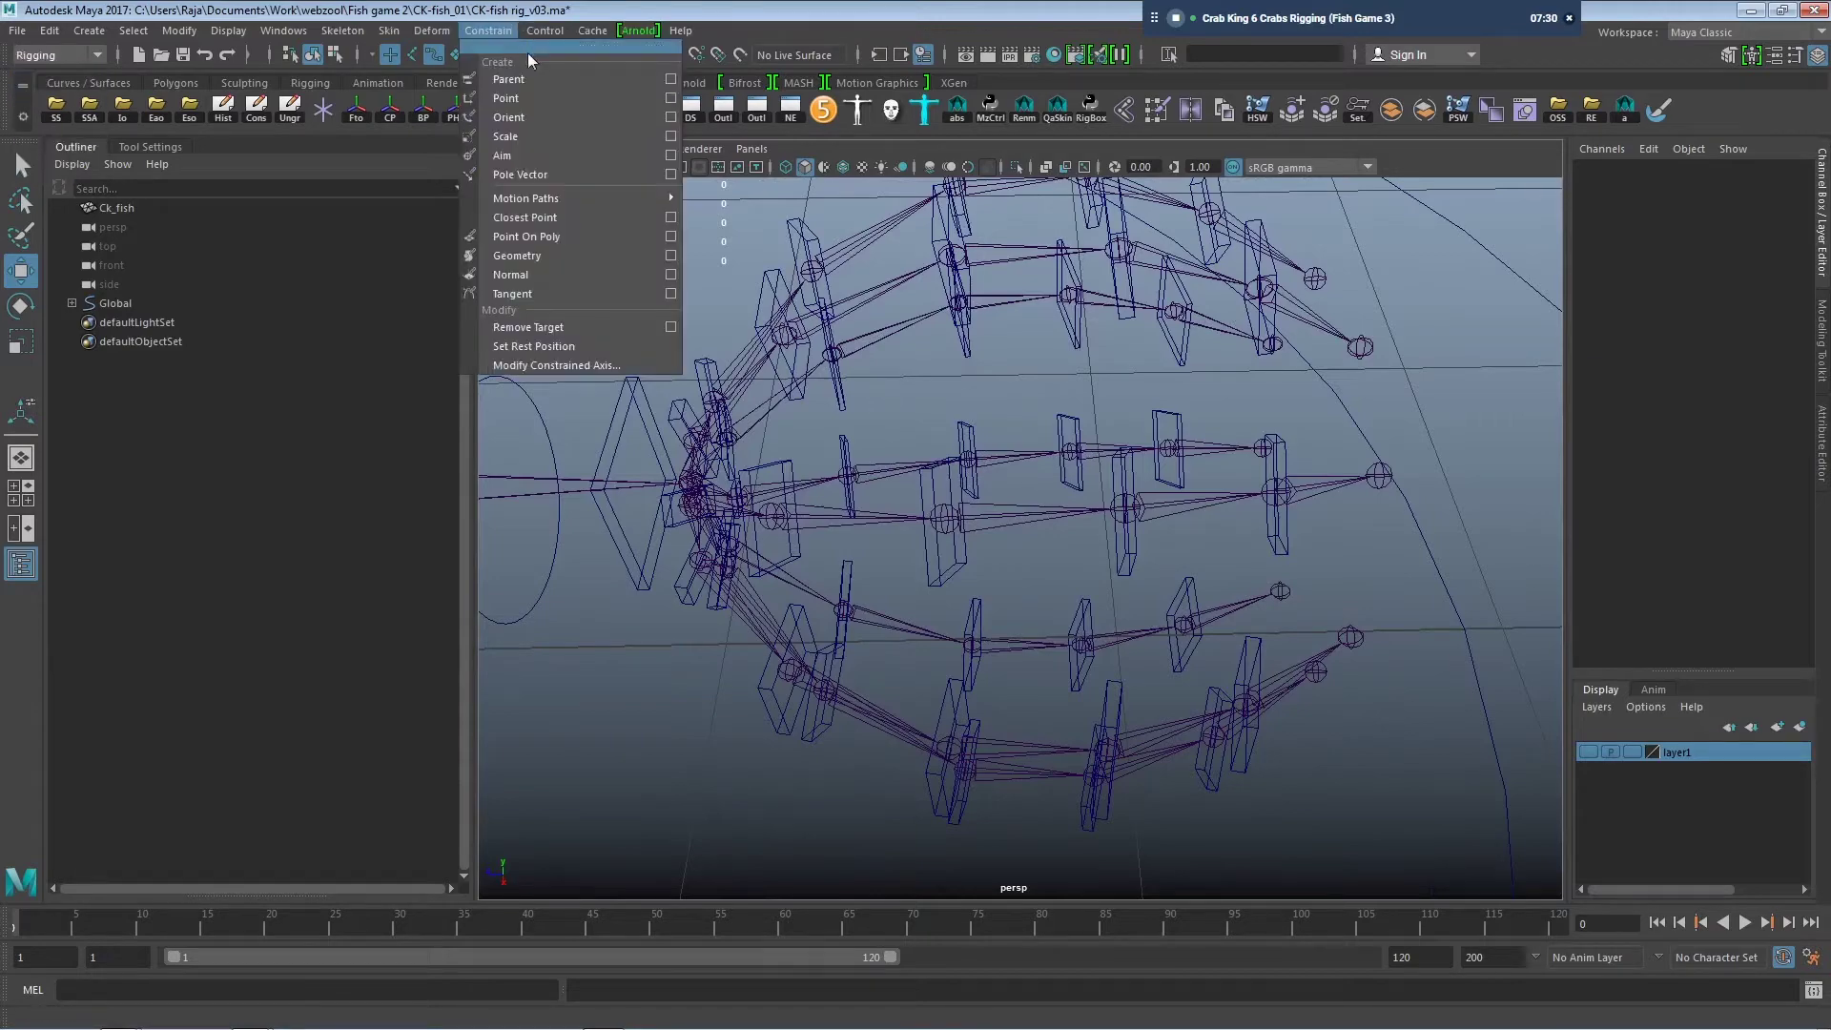
click(565, 49)
drag(519, 97, 408, 215)
alt+middle_drag(1181, 561, 1175, 560)
alt+right_drag(1176, 561, 1034, 600)
mouse_move(1034, 601)
alt+mouse_down()
mouse_move(907, 531)
mouse_move(953, 515)
mouse_move(1097, 527)
mouse_move(1227, 613)
mouse_move(1176, 556)
alt+mouse_up()
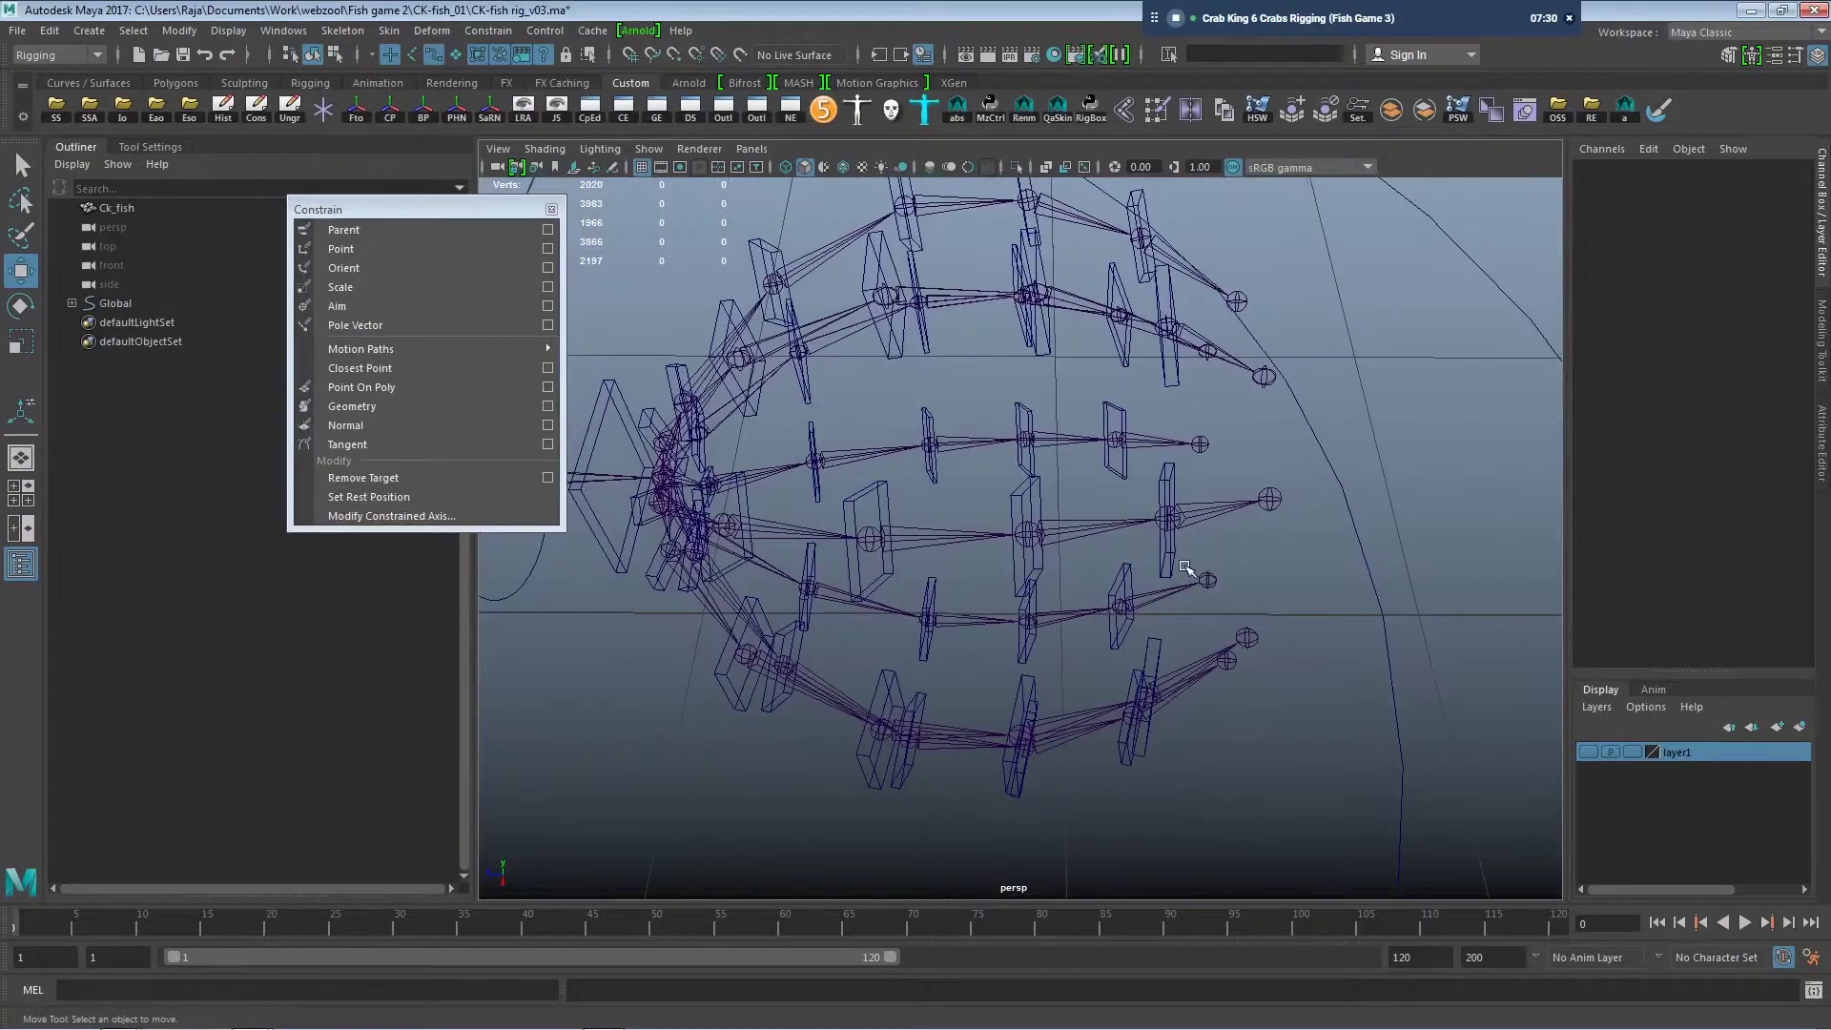
Parent-constrain L_tail_1_e to its slab controller, then select the controller and L_tail_1_d.
click(1173, 553)
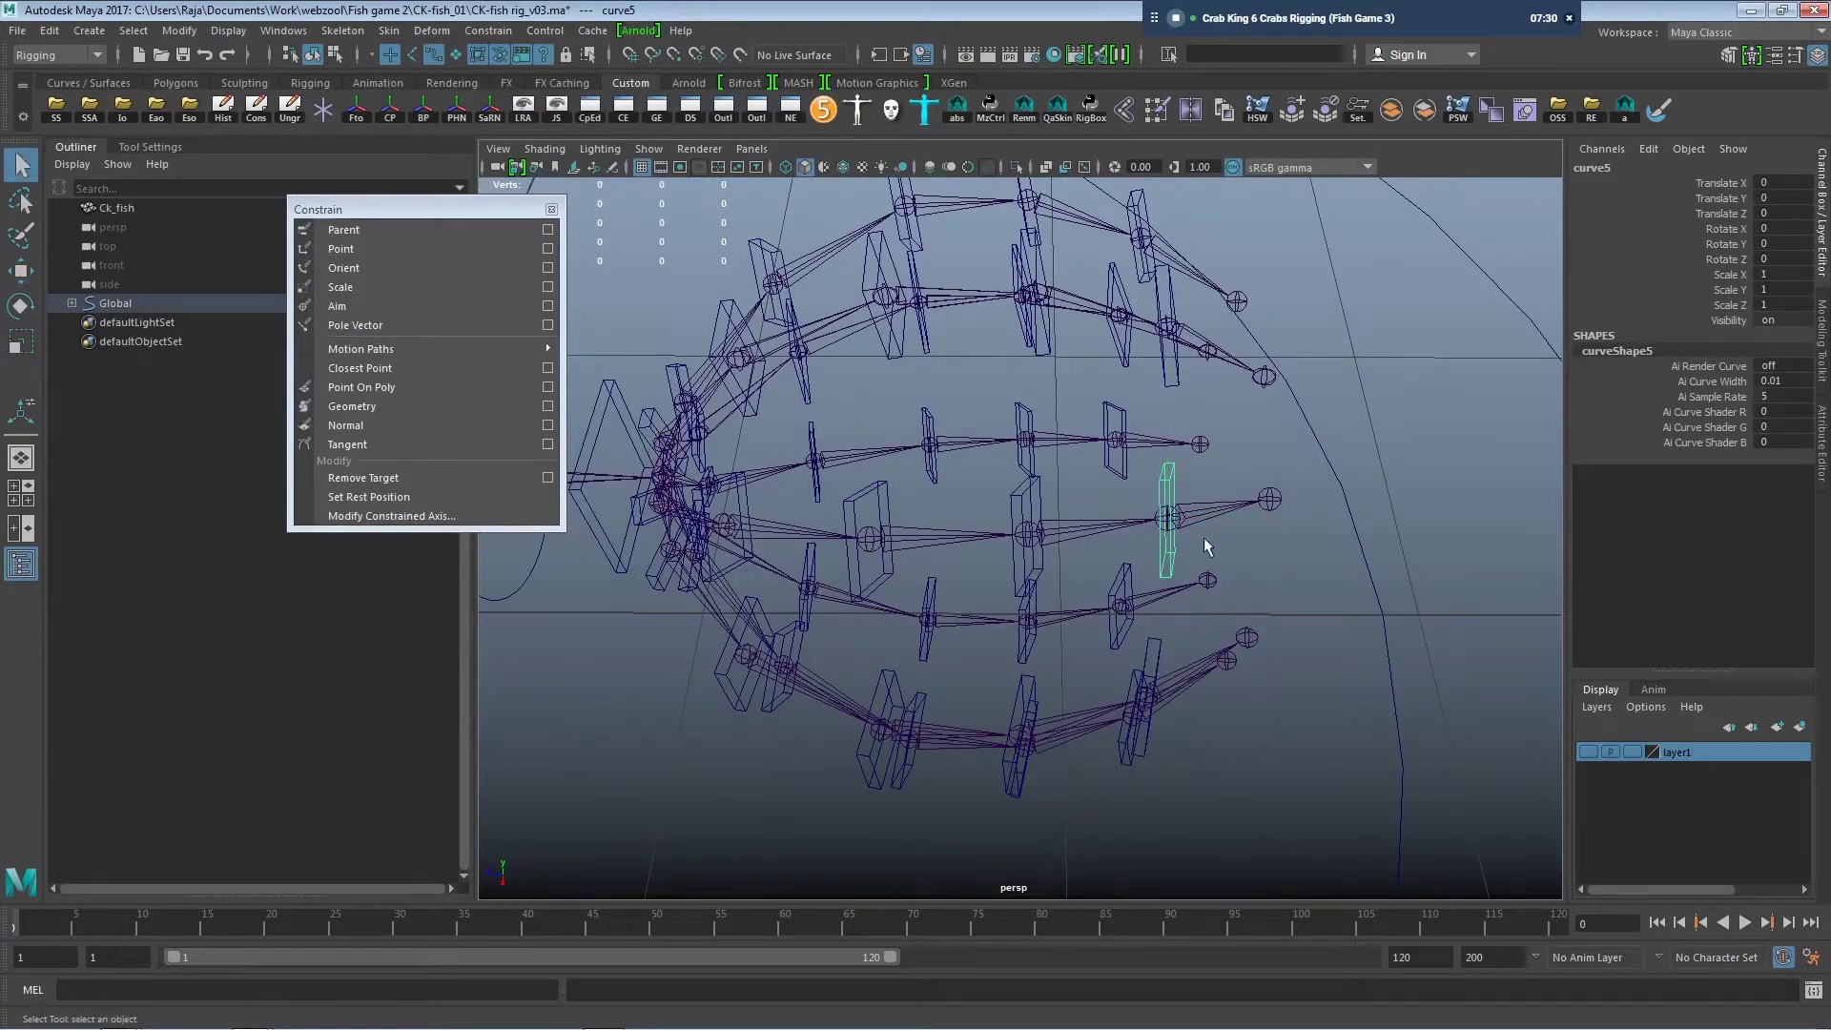
click(1209, 515)
mouse_move(1144, 534)
alt+mouse_down()
mouse_move(1173, 486)
mouse_move(1085, 567)
mouse_move(1173, 572)
alt+mouse_up()
scroll(1049, 568, down, 5)
mouse_move(932, 563)
alt+mouse_down()
mouse_move(1050, 529)
mouse_move(1132, 576)
alt+mouse_up()
scroll(1113, 585, up, 3)
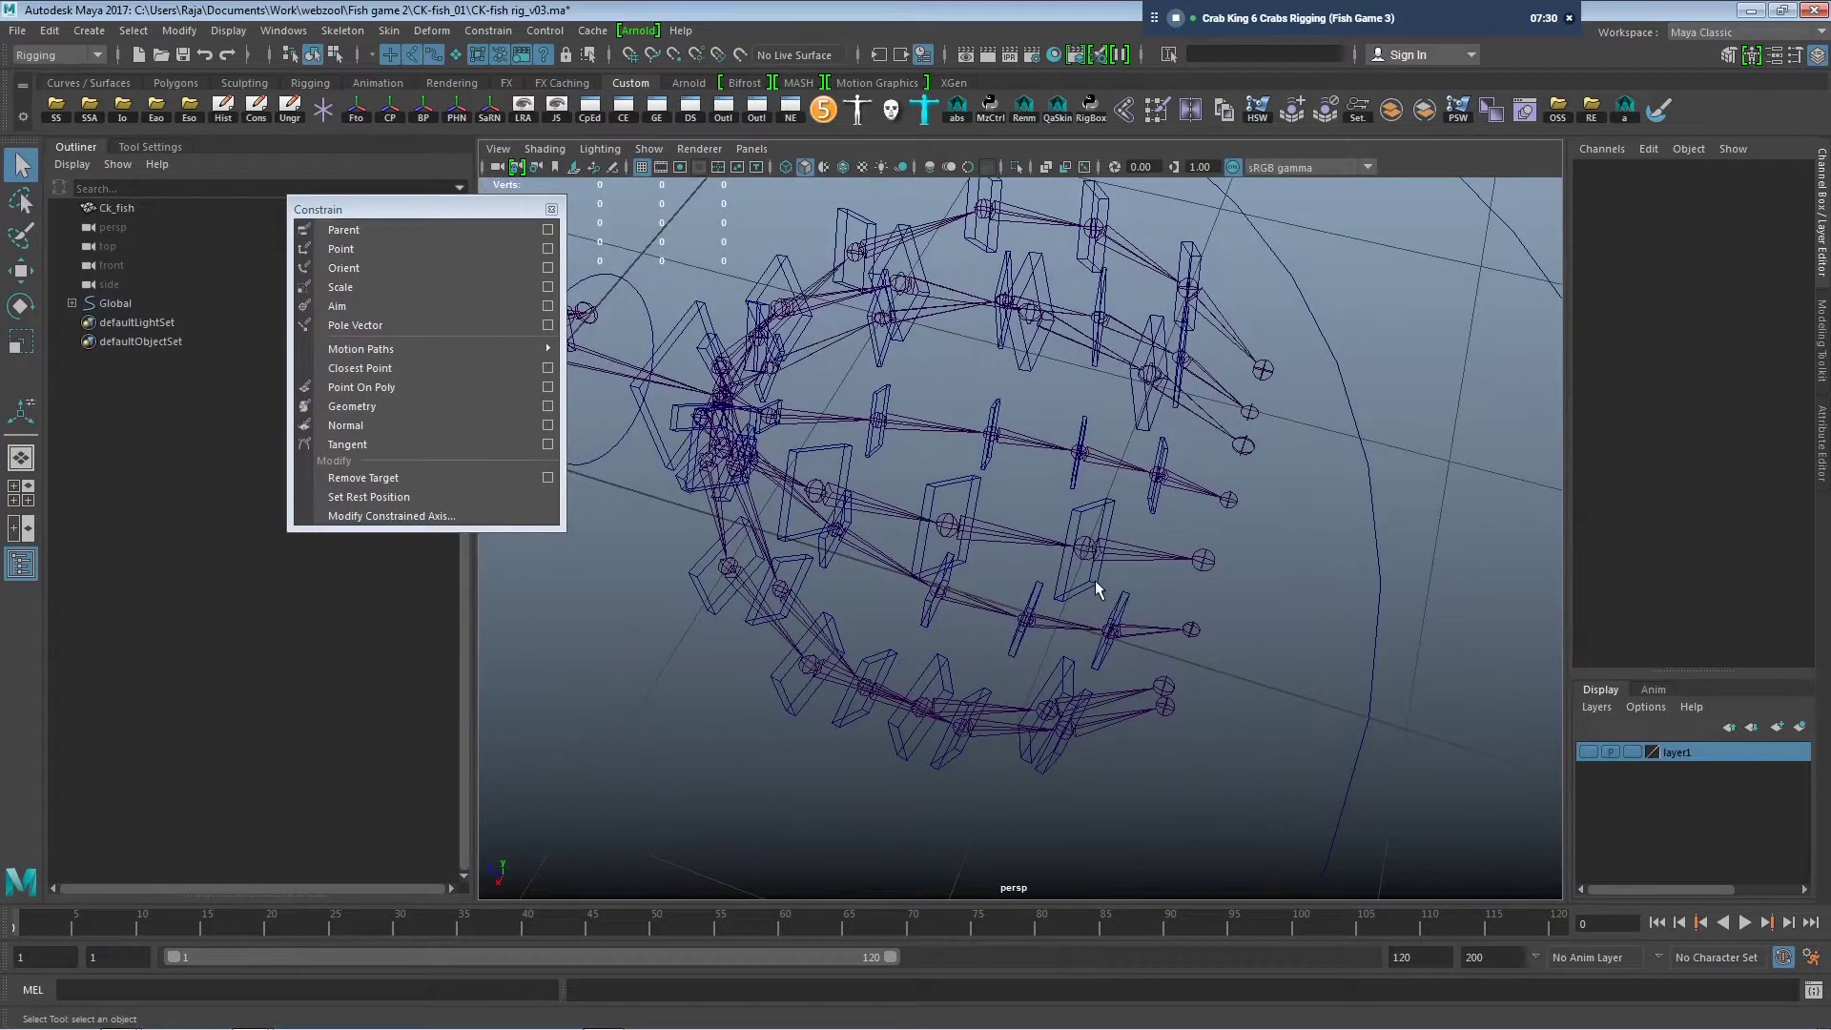
click(1097, 584)
click(386, 230)
alt+drag(973, 581, 1023, 589)
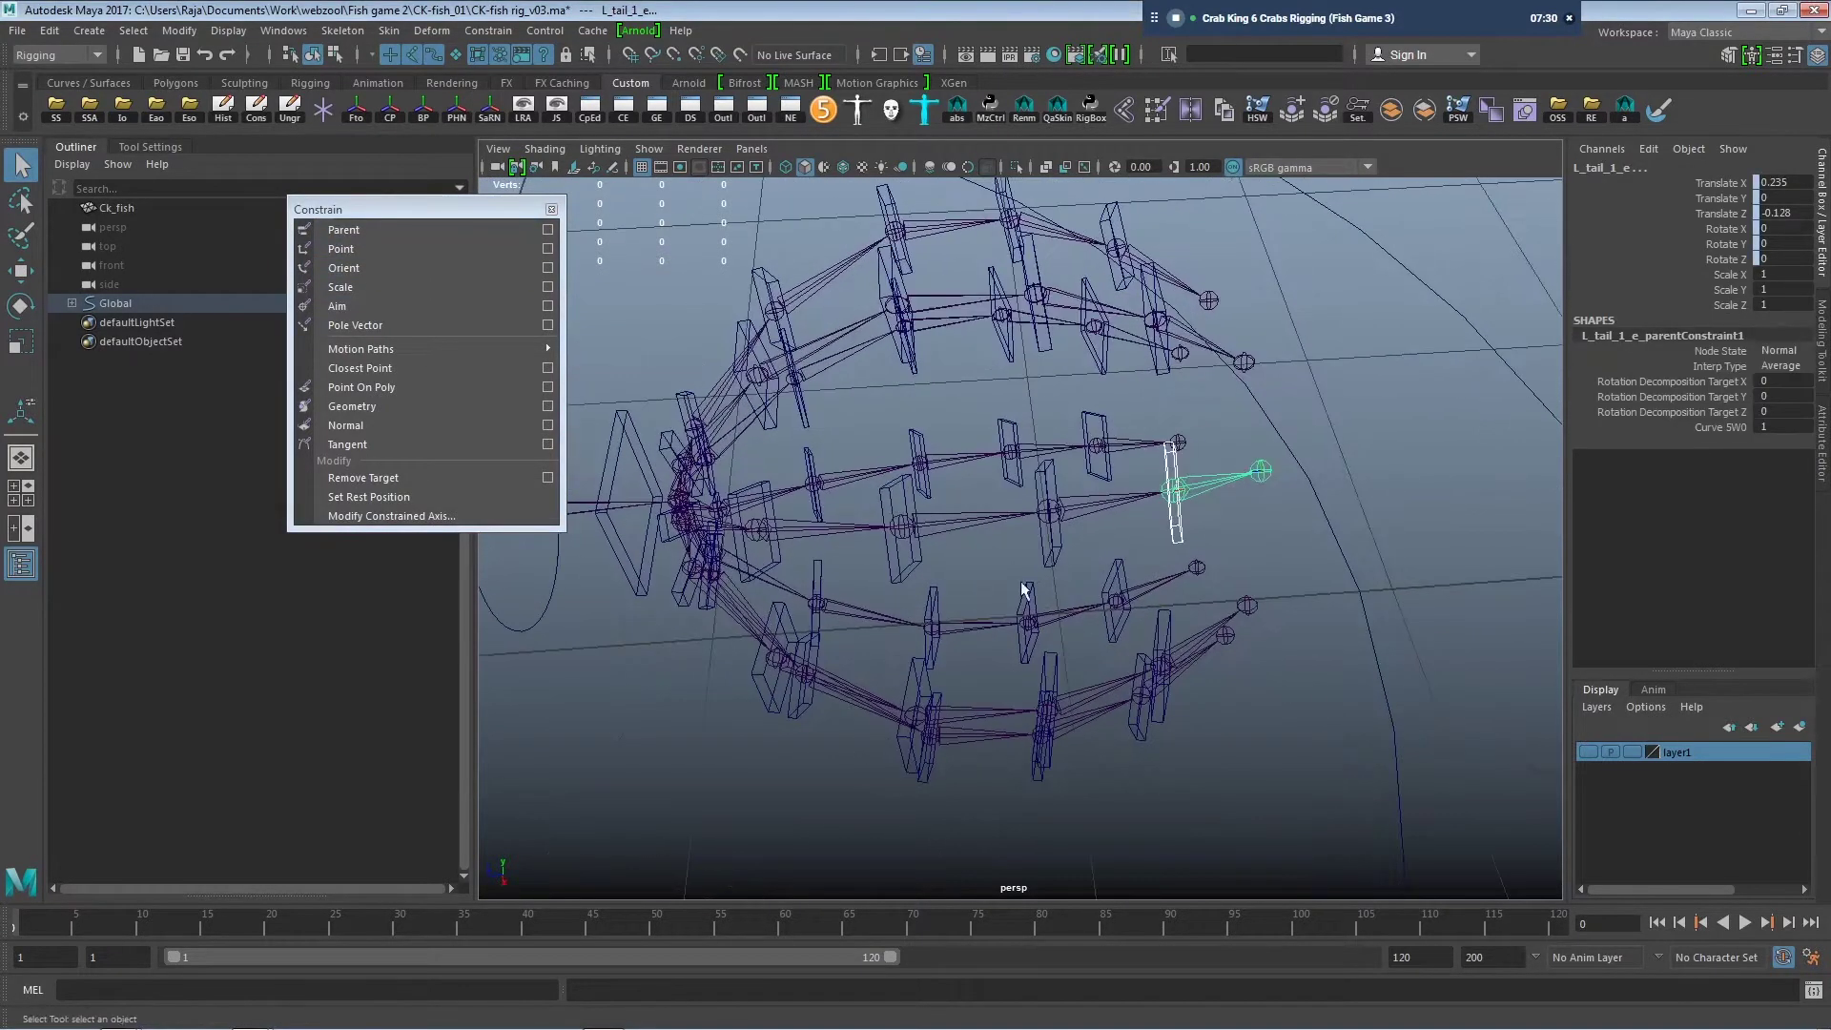
click(1115, 510)
Parent-constrain left joints L_tail_1_d, L_tail_1_c, L_tail_1_b and L_tail_1_a to their controllers.
key(g)
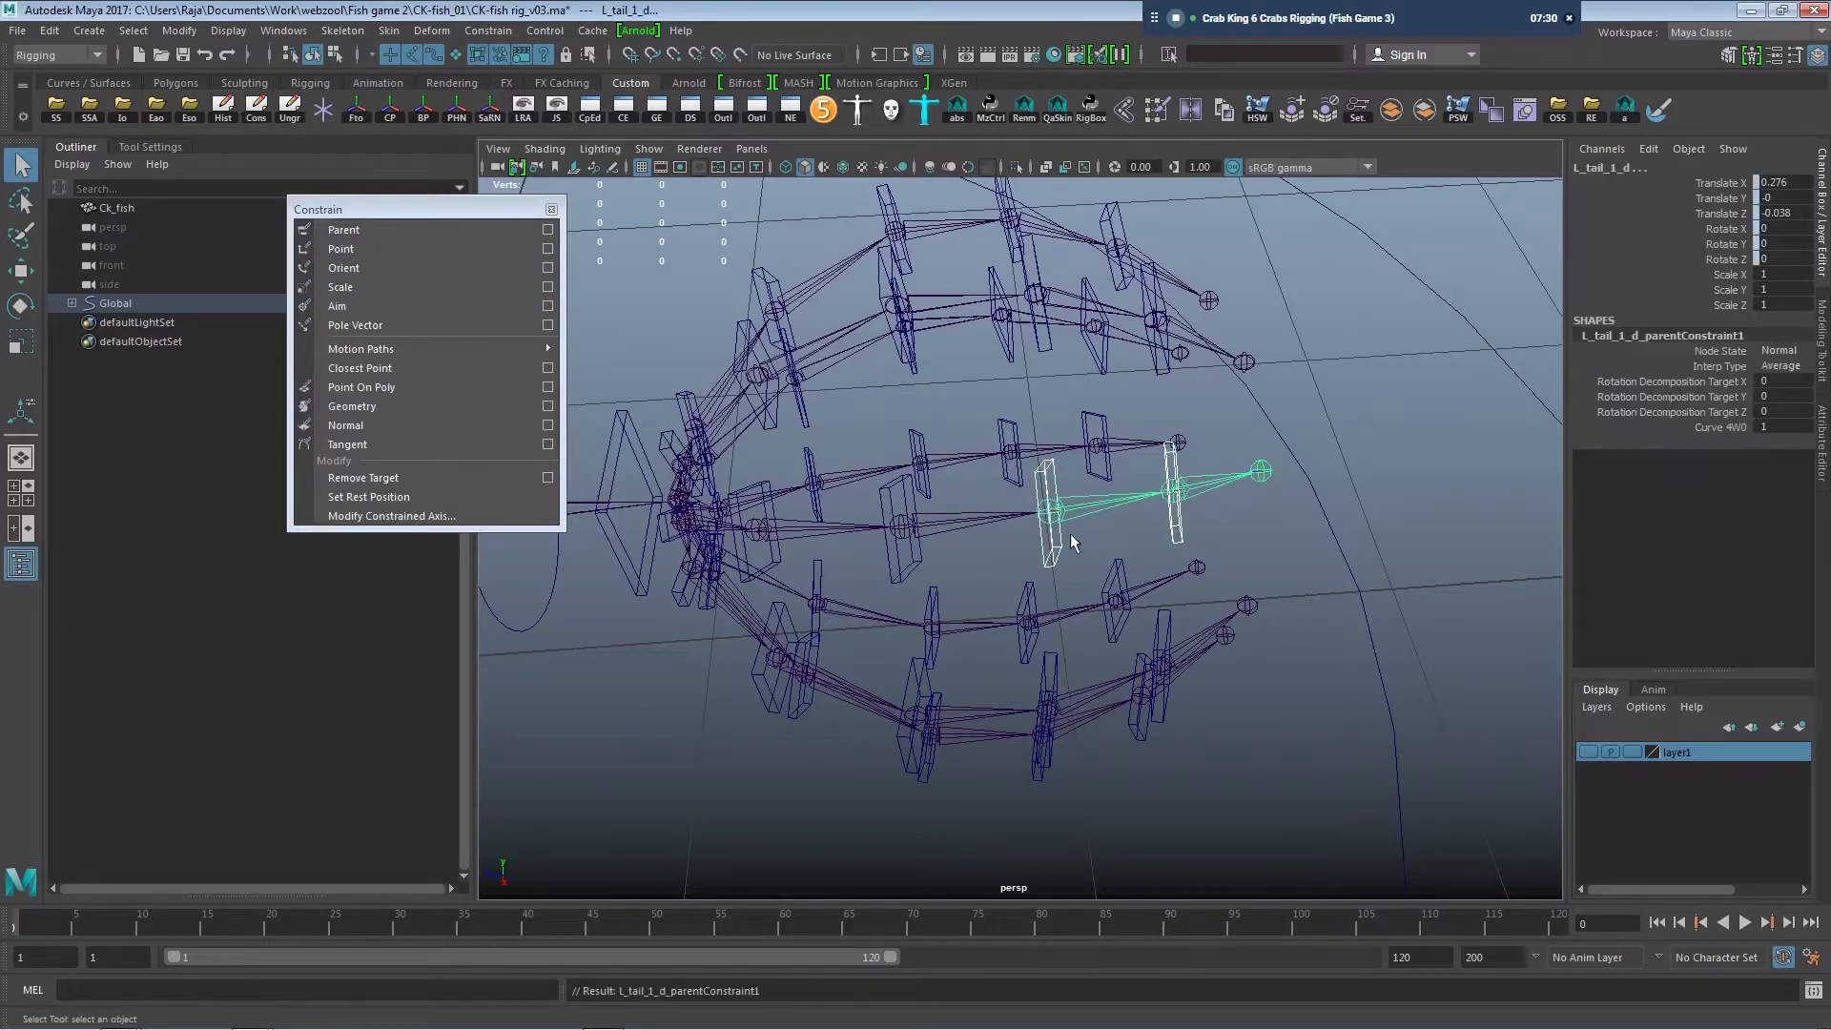
mouse_move(966, 579)
alt+mouse_down()
mouse_move(899, 580)
mouse_move(951, 570)
mouse_move(989, 626)
mouse_move(928, 569)
mouse_move(1042, 587)
mouse_move(1060, 565)
mouse_move(1093, 621)
mouse_move(1198, 582)
alt+mouse_up()
click(963, 575)
key(g)
click(969, 585)
key(g)
click(964, 585)
key(g)
Parent-constrain the L_tail_2 joints, through L_tail_2_d, to their matching controller boxes.
click(1060, 565)
key(g)
click(1078, 599)
key(g)
click(1092, 620)
key(g)
click(1198, 582)
Pair controller boxes such as curve9 with the L_tail_3_e, L_tail_3_b and L_tail_3_a joints.
click(1139, 626)
click(1185, 672)
mouse_move(1185, 671)
alt+mouse_down()
mouse_move(1297, 655)
mouse_move(1278, 671)
mouse_move(1164, 573)
mouse_move(1257, 731)
mouse_move(1206, 763)
mouse_move(1159, 742)
mouse_move(1052, 575)
mouse_move(1057, 506)
mouse_move(1100, 730)
mouse_move(1191, 706)
mouse_move(1003, 751)
mouse_move(892, 694)
mouse_move(951, 681)
mouse_move(909, 561)
mouse_move(817, 654)
mouse_move(969, 728)
mouse_move(988, 677)
mouse_move(1096, 757)
mouse_move(1066, 637)
mouse_move(1192, 672)
mouse_move(1165, 632)
mouse_move(965, 630)
alt+mouse_up()
click(1209, 567)
click(1095, 695)
click(1075, 513)
Constrain the lower-fin joints, including Down_tail_3_b, to controllers curve40, curve34 and curve32.
click(1190, 706)
click(925, 678)
click(951, 681)
click(942, 558)
click(1043, 719)
Parent-constrain right joints R_tail_3_a, R_tail_2_a, R_tail_2_c, R_tail_1_a and R_tail_1_d to their controllers.
click(1067, 634)
click(1158, 637)
click(973, 615)
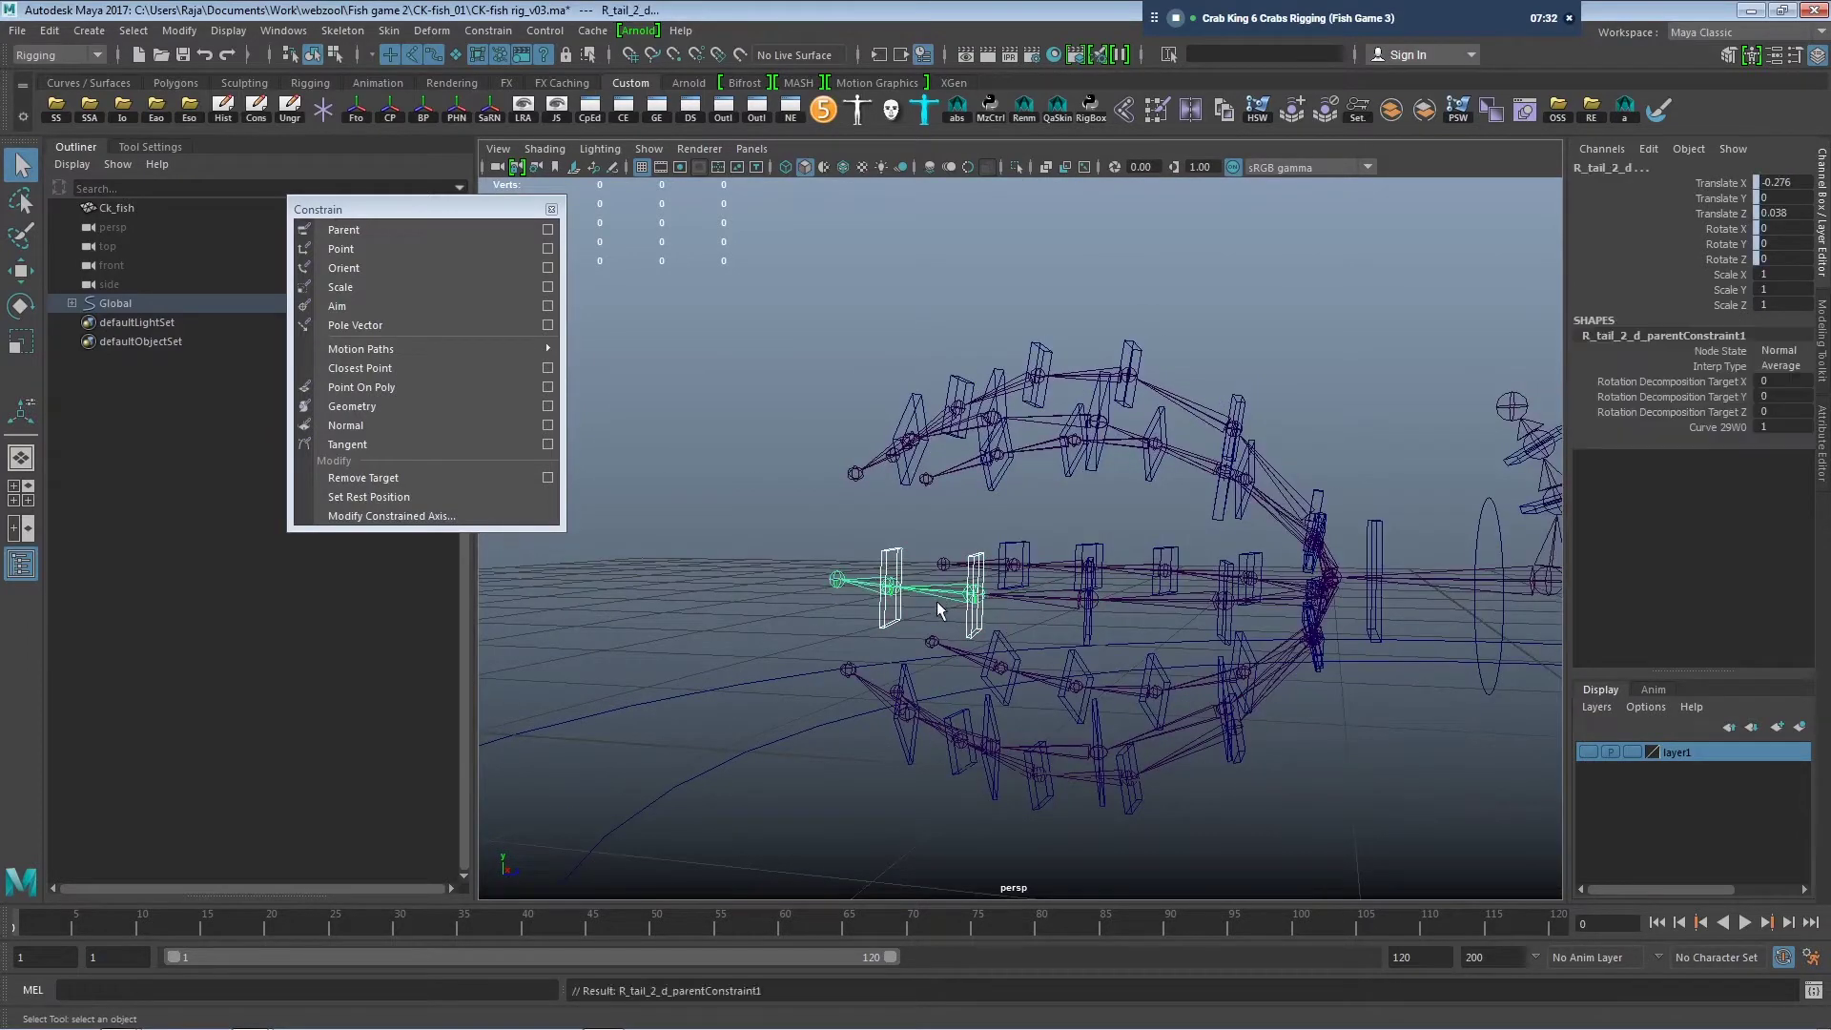
mouse_move(868, 585)
alt+mouse_down()
mouse_move(1195, 593)
mouse_move(1095, 597)
alt+mouse_up()
click(1195, 593)
alt+drag(1070, 523, 953, 502)
click(954, 511)
click(954, 502)
Parent-constrain top joints Top_tail_1_a, _b, _c and _e to their controllers, including curve19.
click(885, 479)
mouse_move(1003, 575)
alt+mouse_down()
mouse_move(1109, 618)
mouse_move(944, 508)
mouse_move(959, 672)
mouse_move(958, 597)
mouse_move(1091, 548)
mouse_move(1072, 578)
alt+mouse_up()
click(944, 507)
click(958, 597)
click(1095, 543)
click(1228, 511)
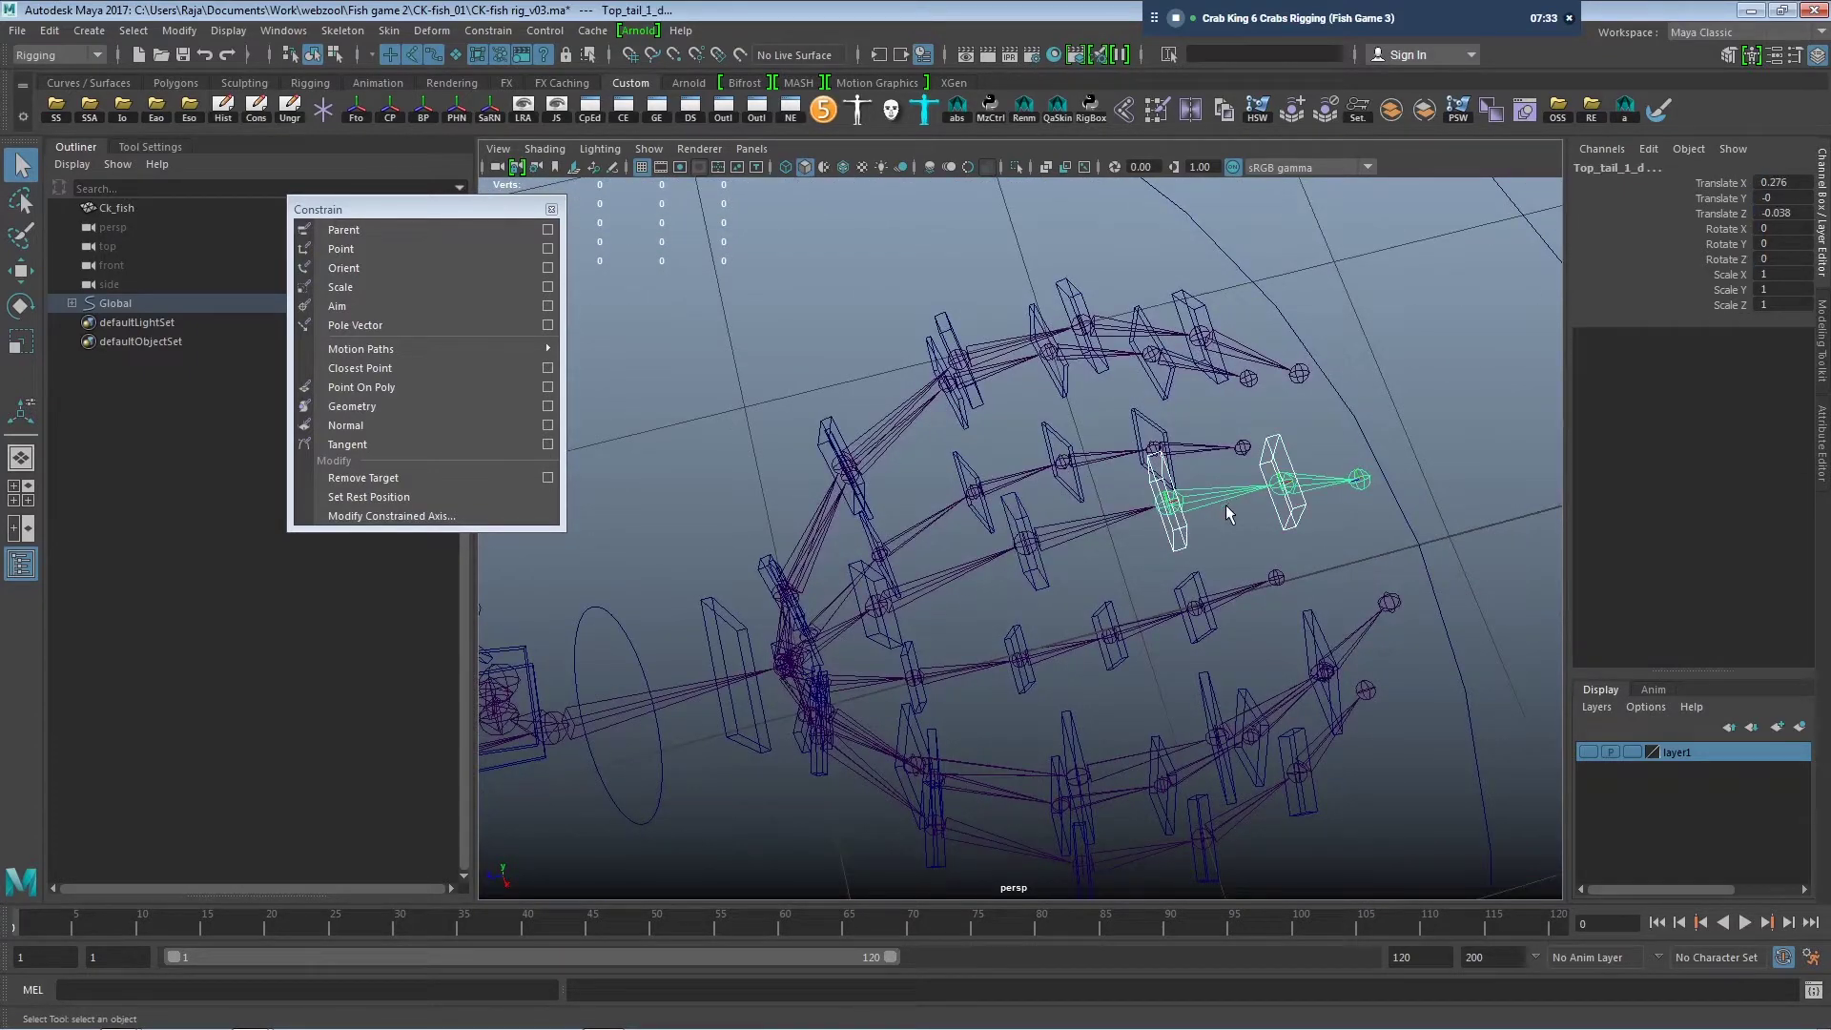
click(1302, 515)
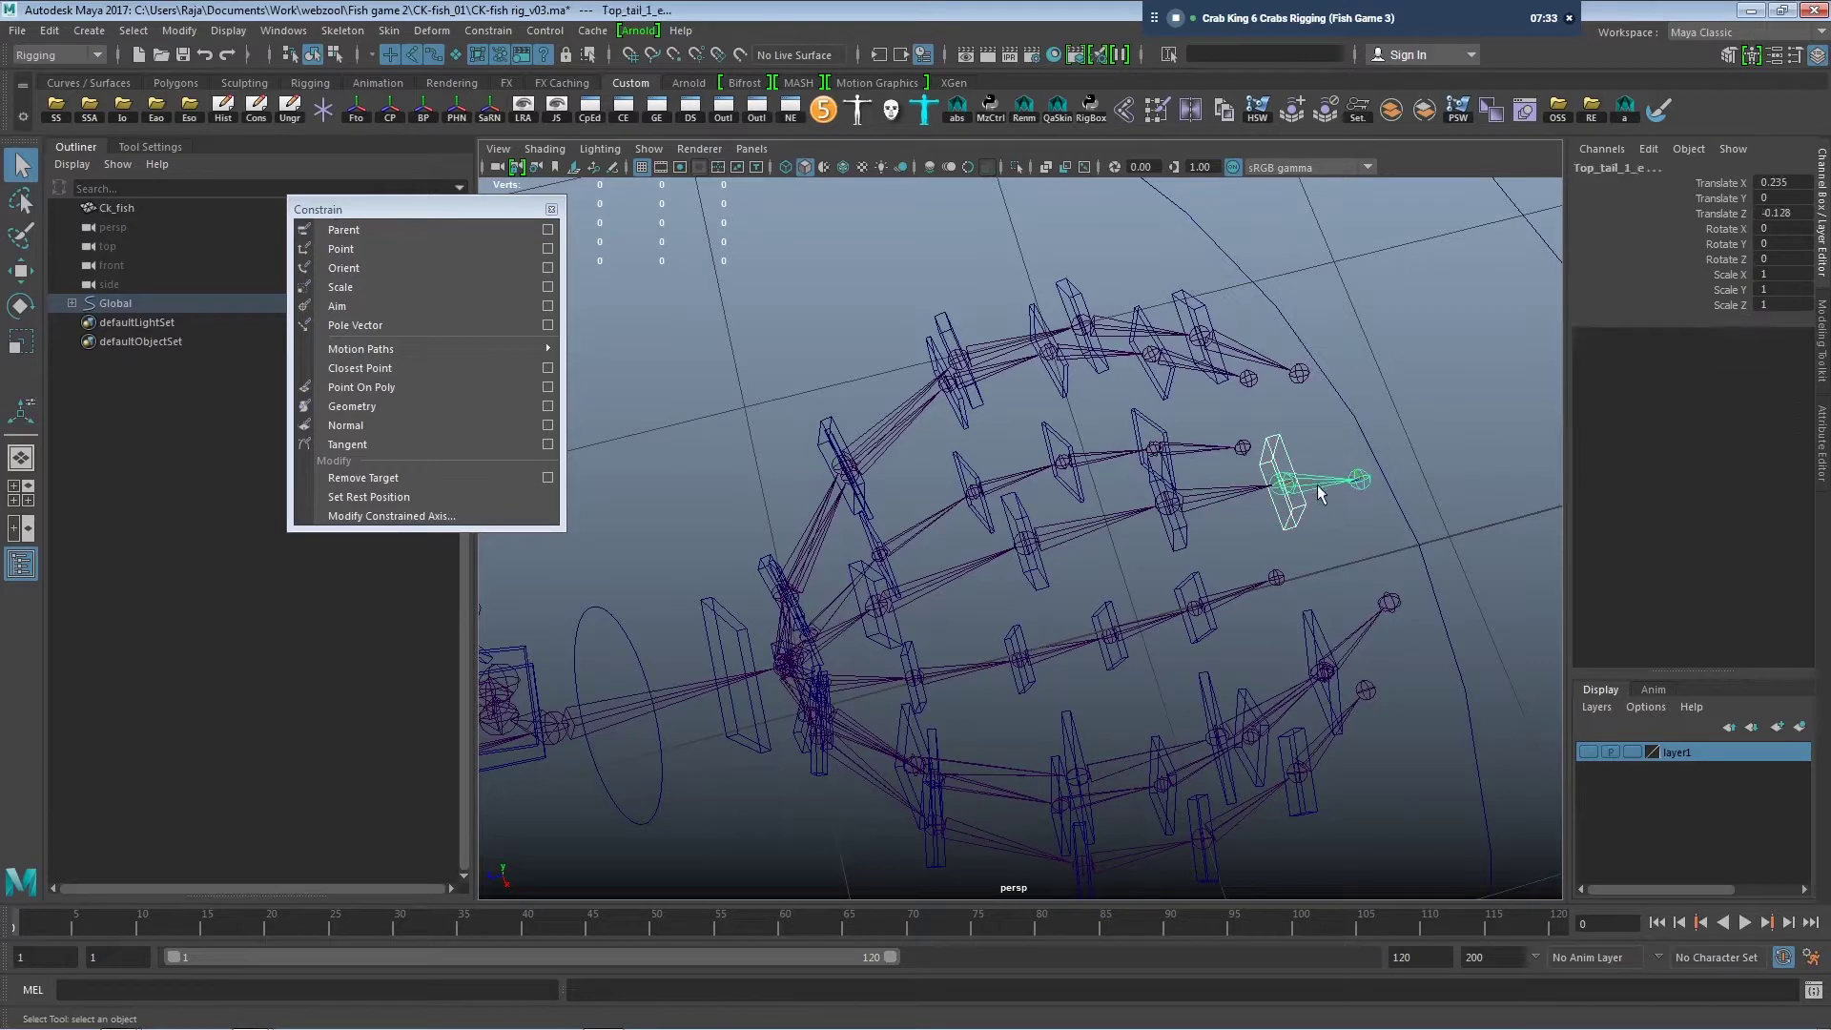
Check the L_tail_1_d joint's constraint and orbit toward the tail base.
mouse_move(1291, 621)
alt+mouse_down()
mouse_move(1319, 668)
mouse_move(1316, 637)
alt+mouse_up()
click(1333, 629)
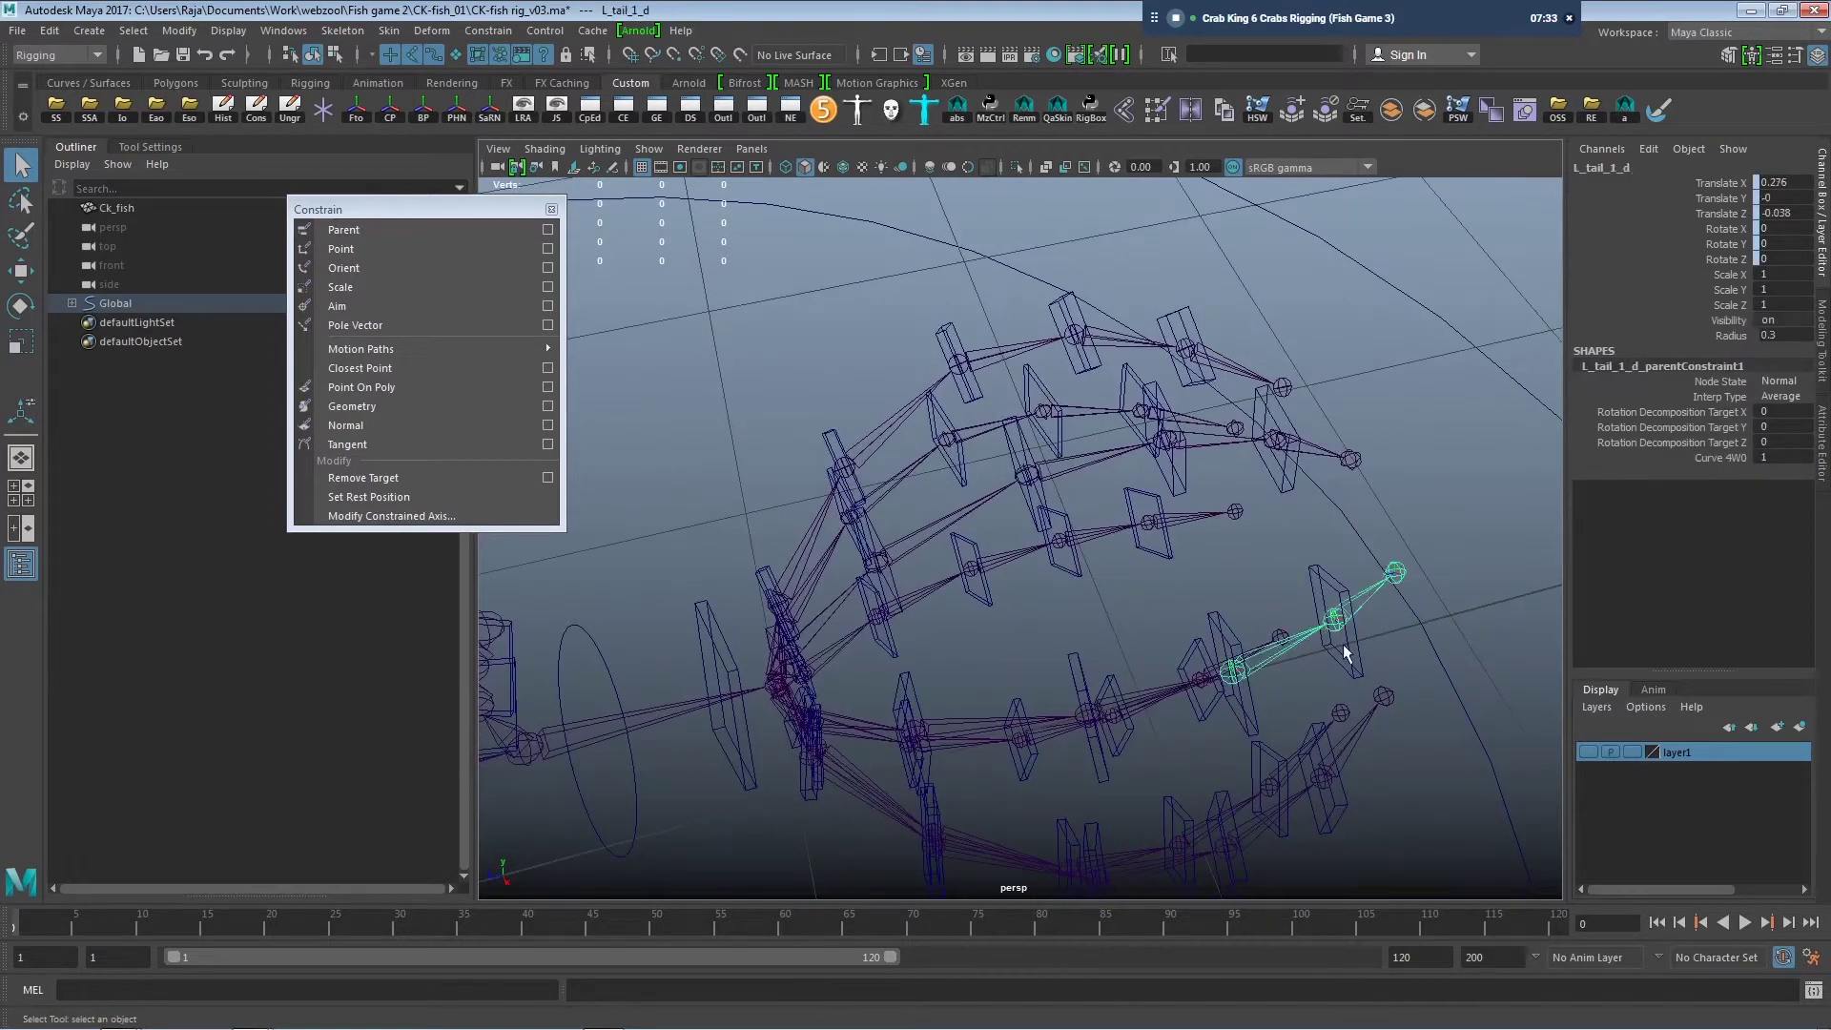
key(w)
alt+drag(964, 633, 1040, 603)
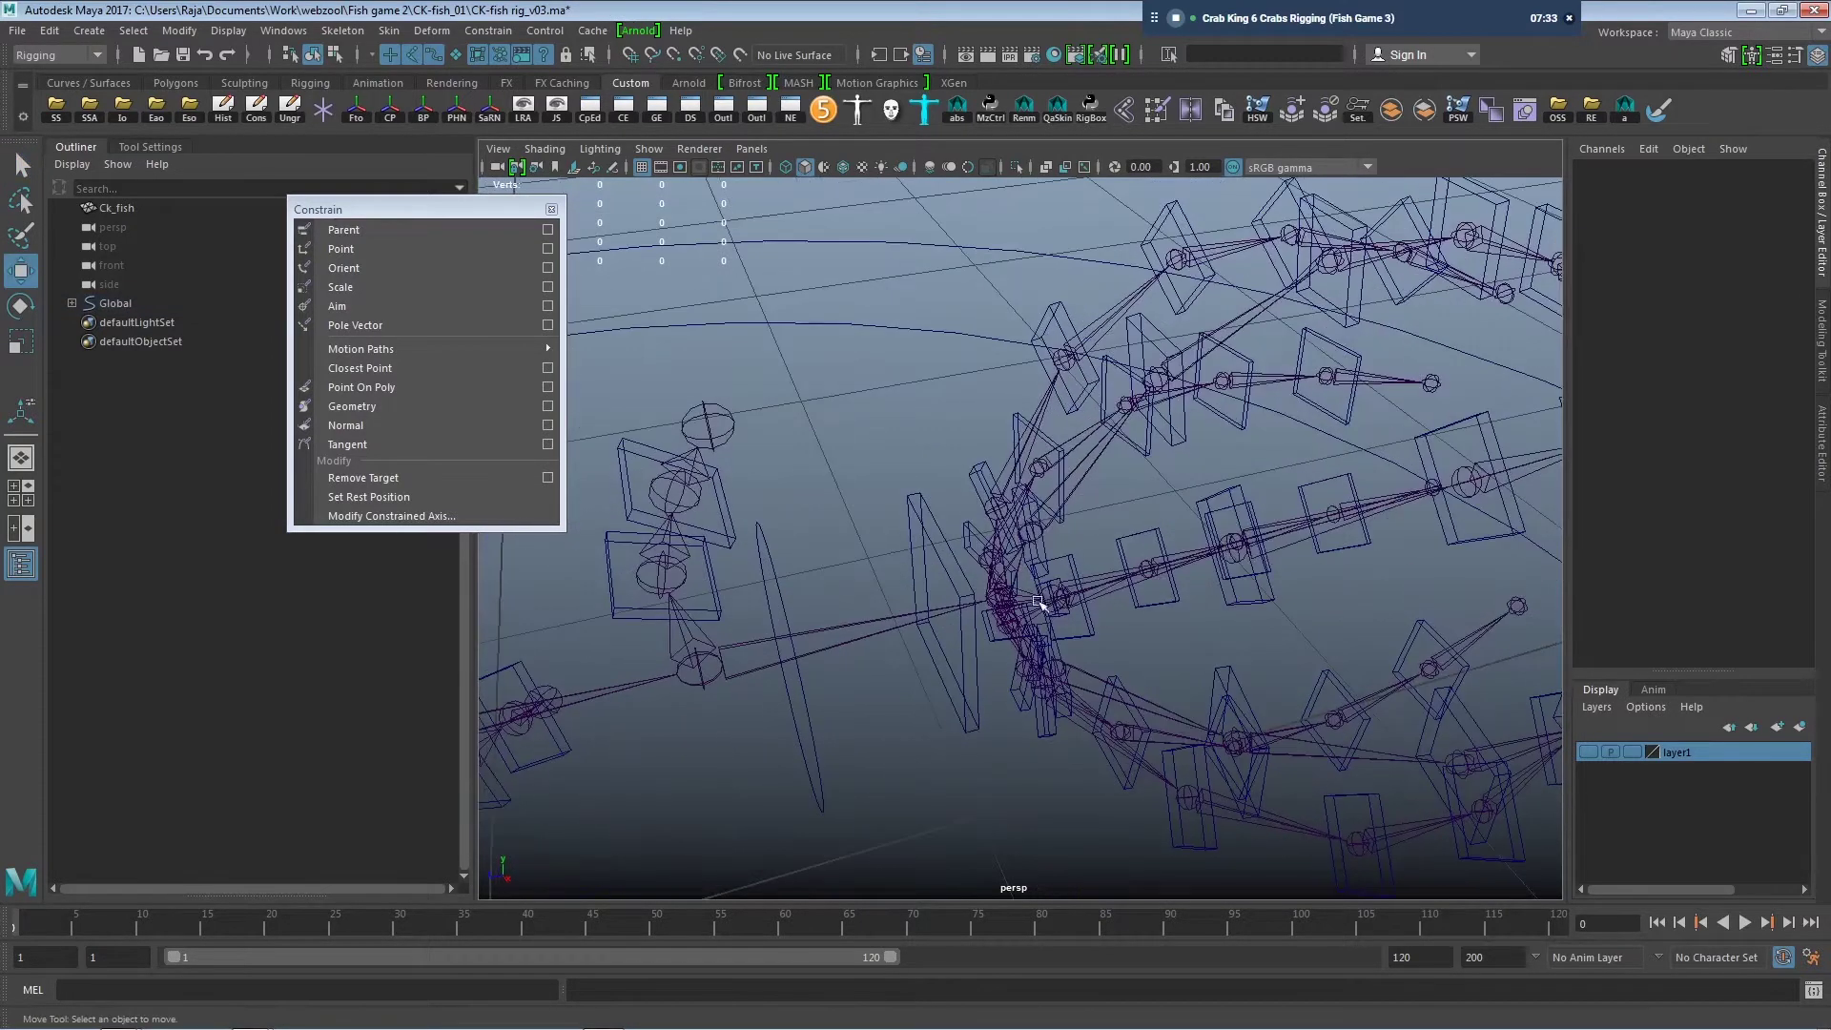
Parent-constrain the main tail joint to the Global control.
key(q)
alt+drag(970, 664, 1056, 611)
click(983, 650)
shift+click(1029, 588)
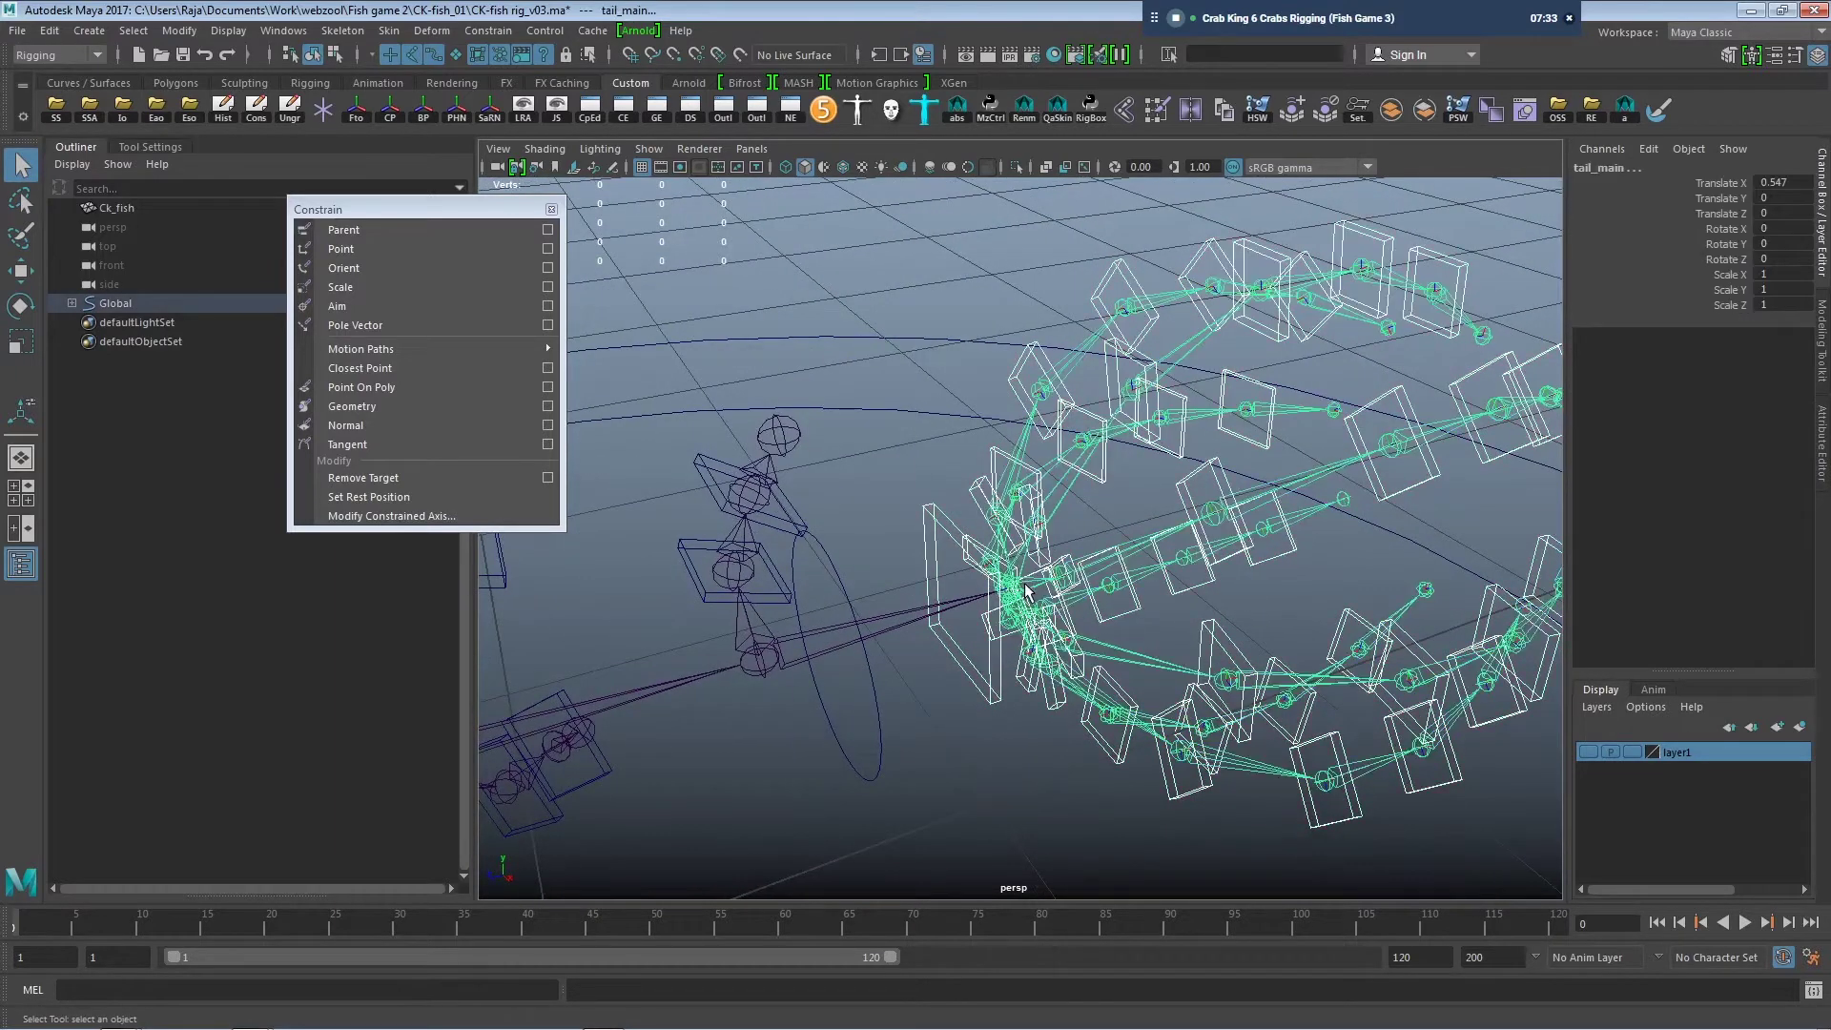
key(g)
key(w)
click(973, 730)
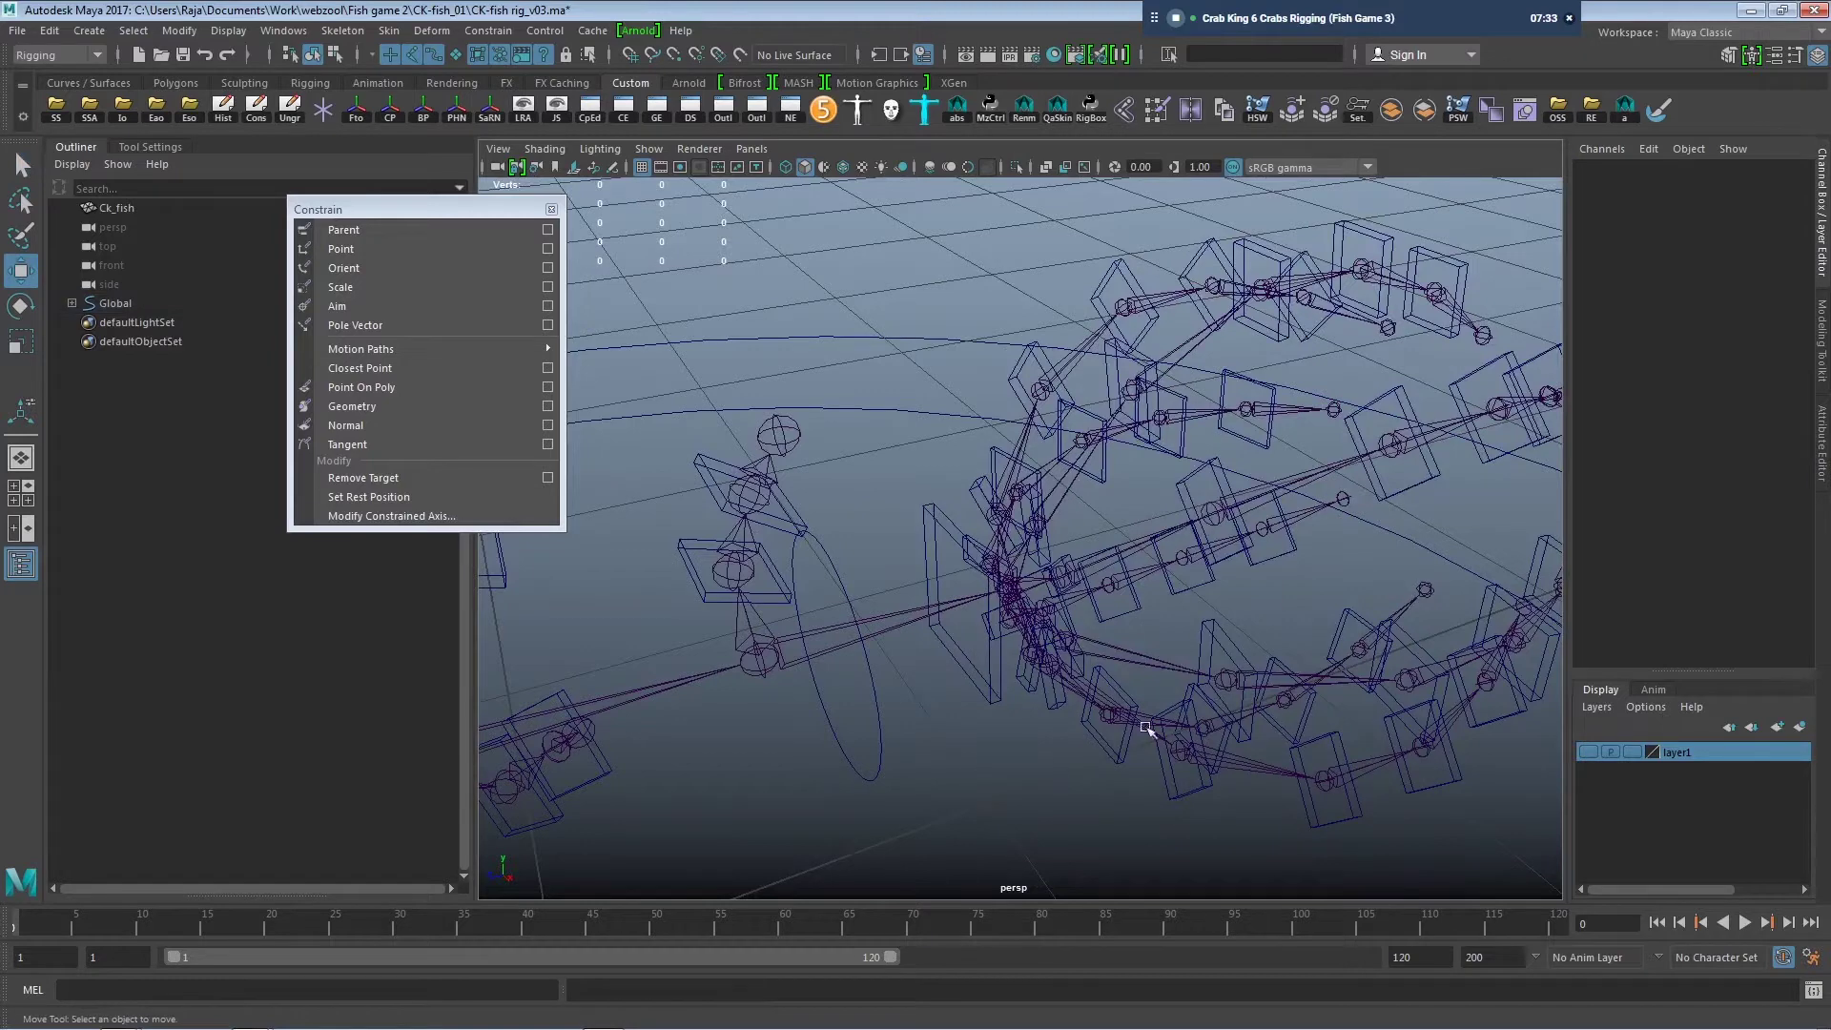
Show the fish mesh layer and turn on X-ray joints to see the skeleton through it.
scroll(994, 674, down, 3)
scroll(1064, 671, down, 3)
click(1588, 752)
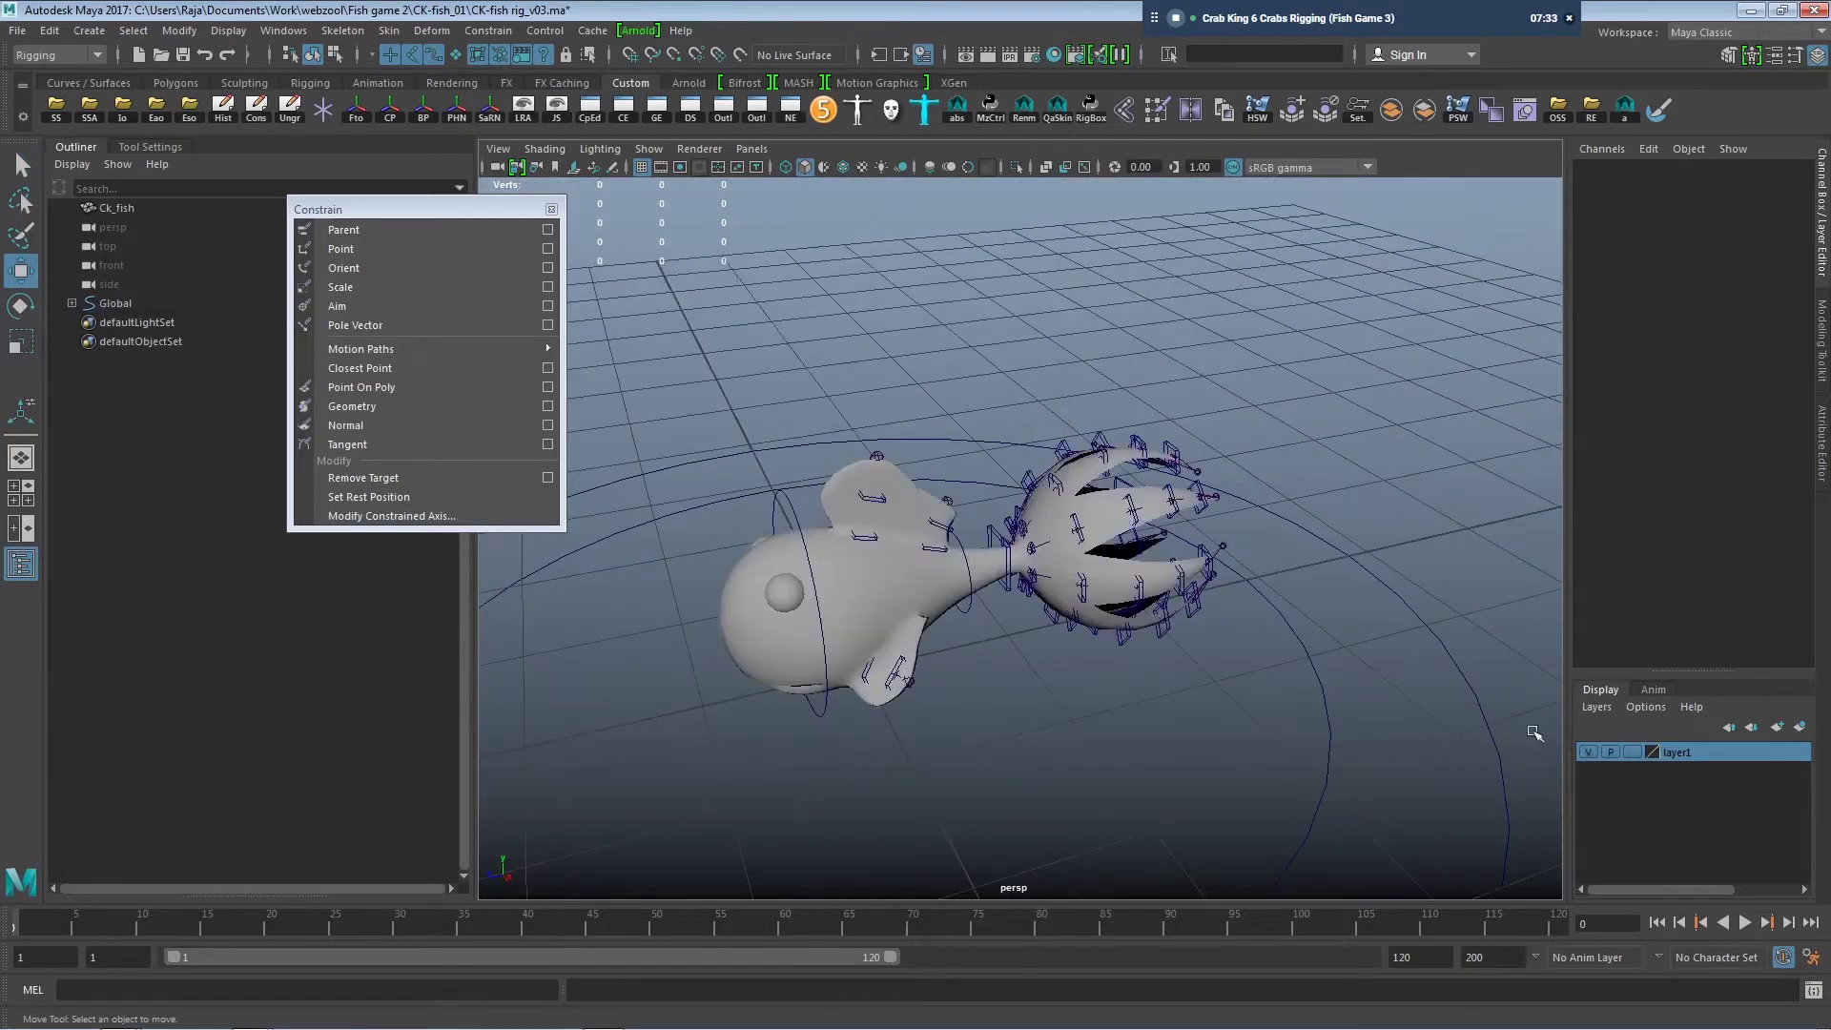
alt+drag(1239, 724, 1164, 721)
click(1083, 169)
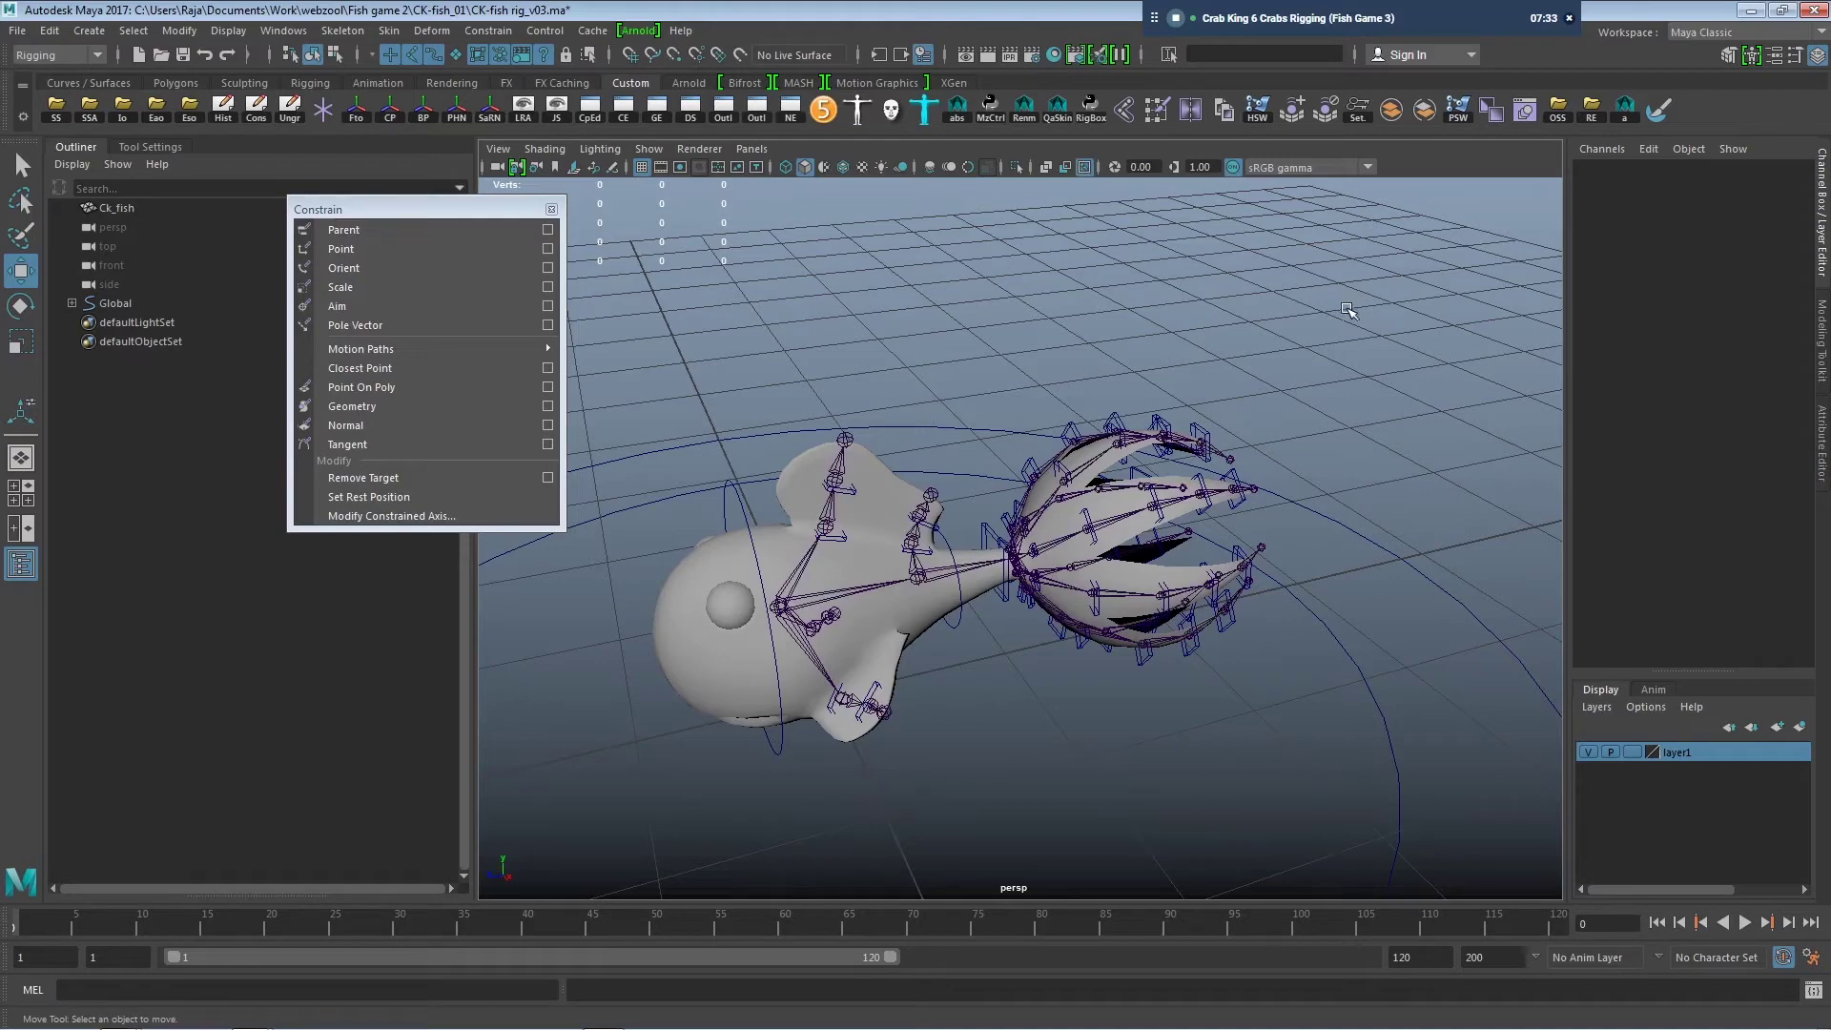
mouse_move(1335, 316)
alt+mouse_down()
mouse_move(1328, 552)
mouse_move(1320, 525)
mouse_move(1278, 515)
mouse_move(1240, 534)
mouse_move(1316, 544)
mouse_move(1288, 559)
mouse_move(1206, 453)
alt+mouse_up()
Test-rotate the curve5 tail controller with the Rotate tool.
scroll(1325, 496, up, 3)
scroll(1241, 536, up, 3)
click(1211, 448)
key(e)
key(r)
key(e)
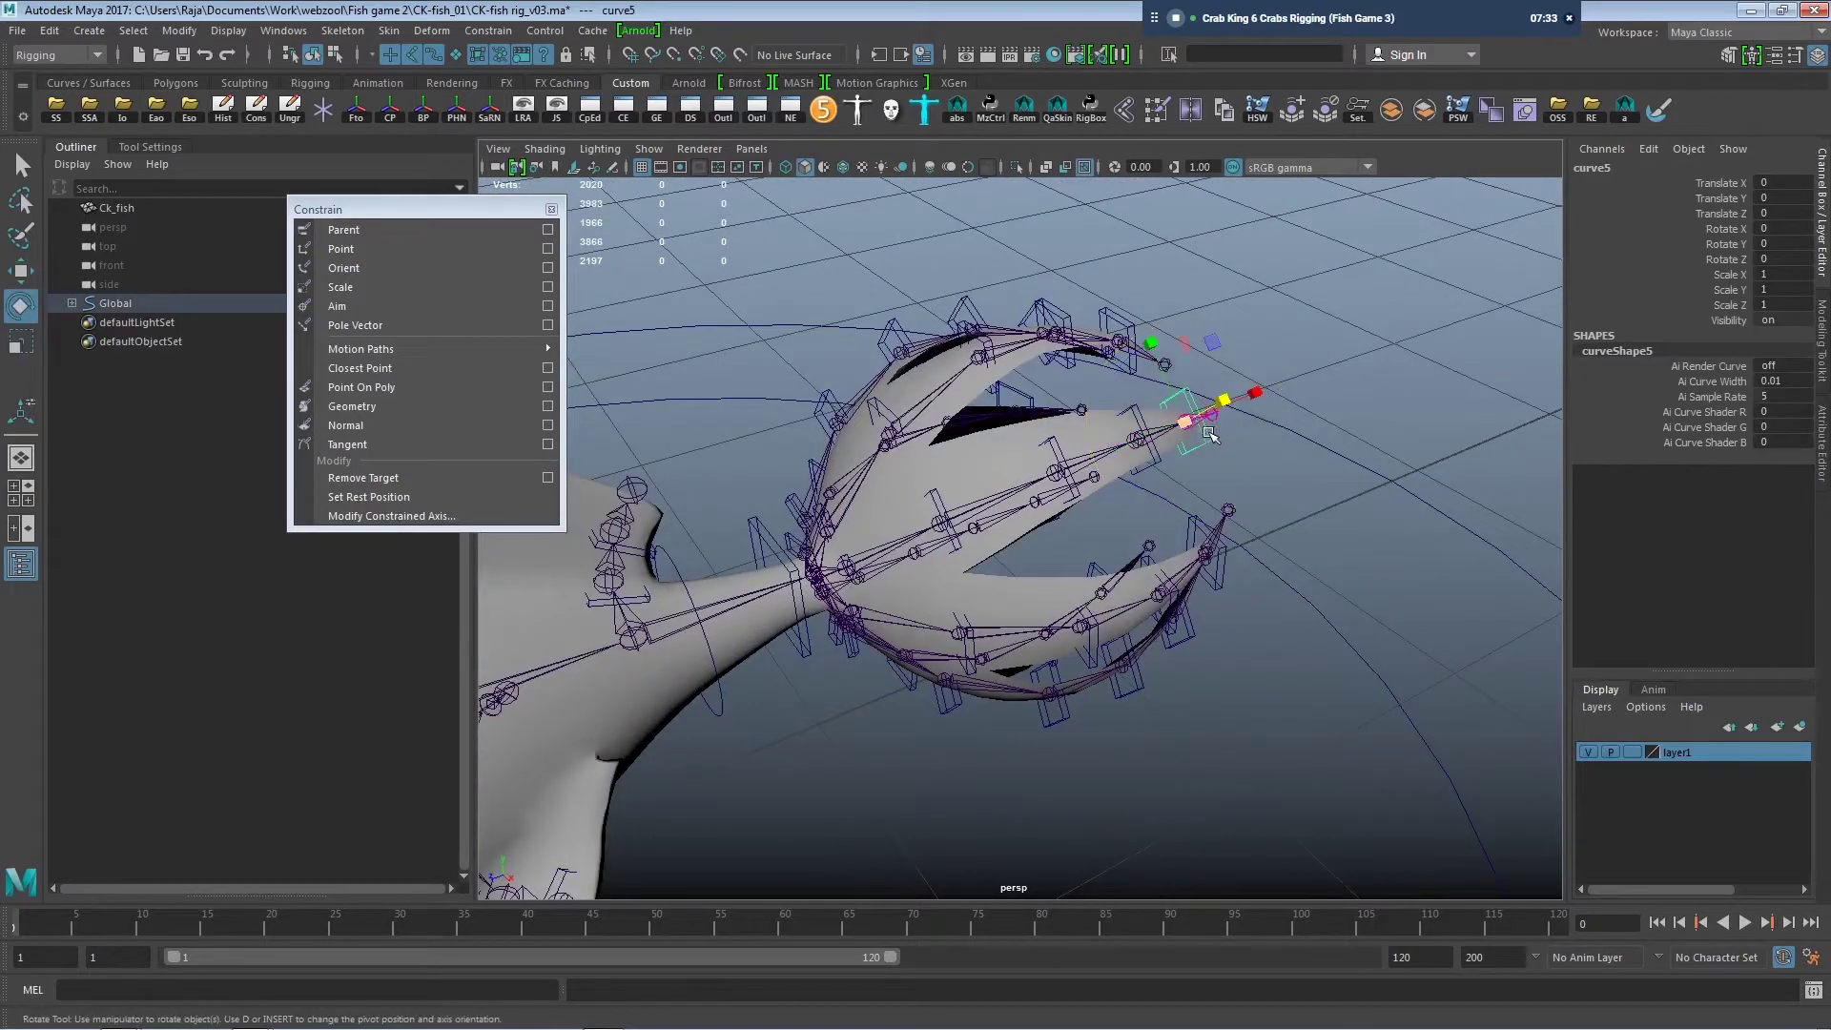
click(1321, 501)
alt+drag(1322, 501, 1015, 523)
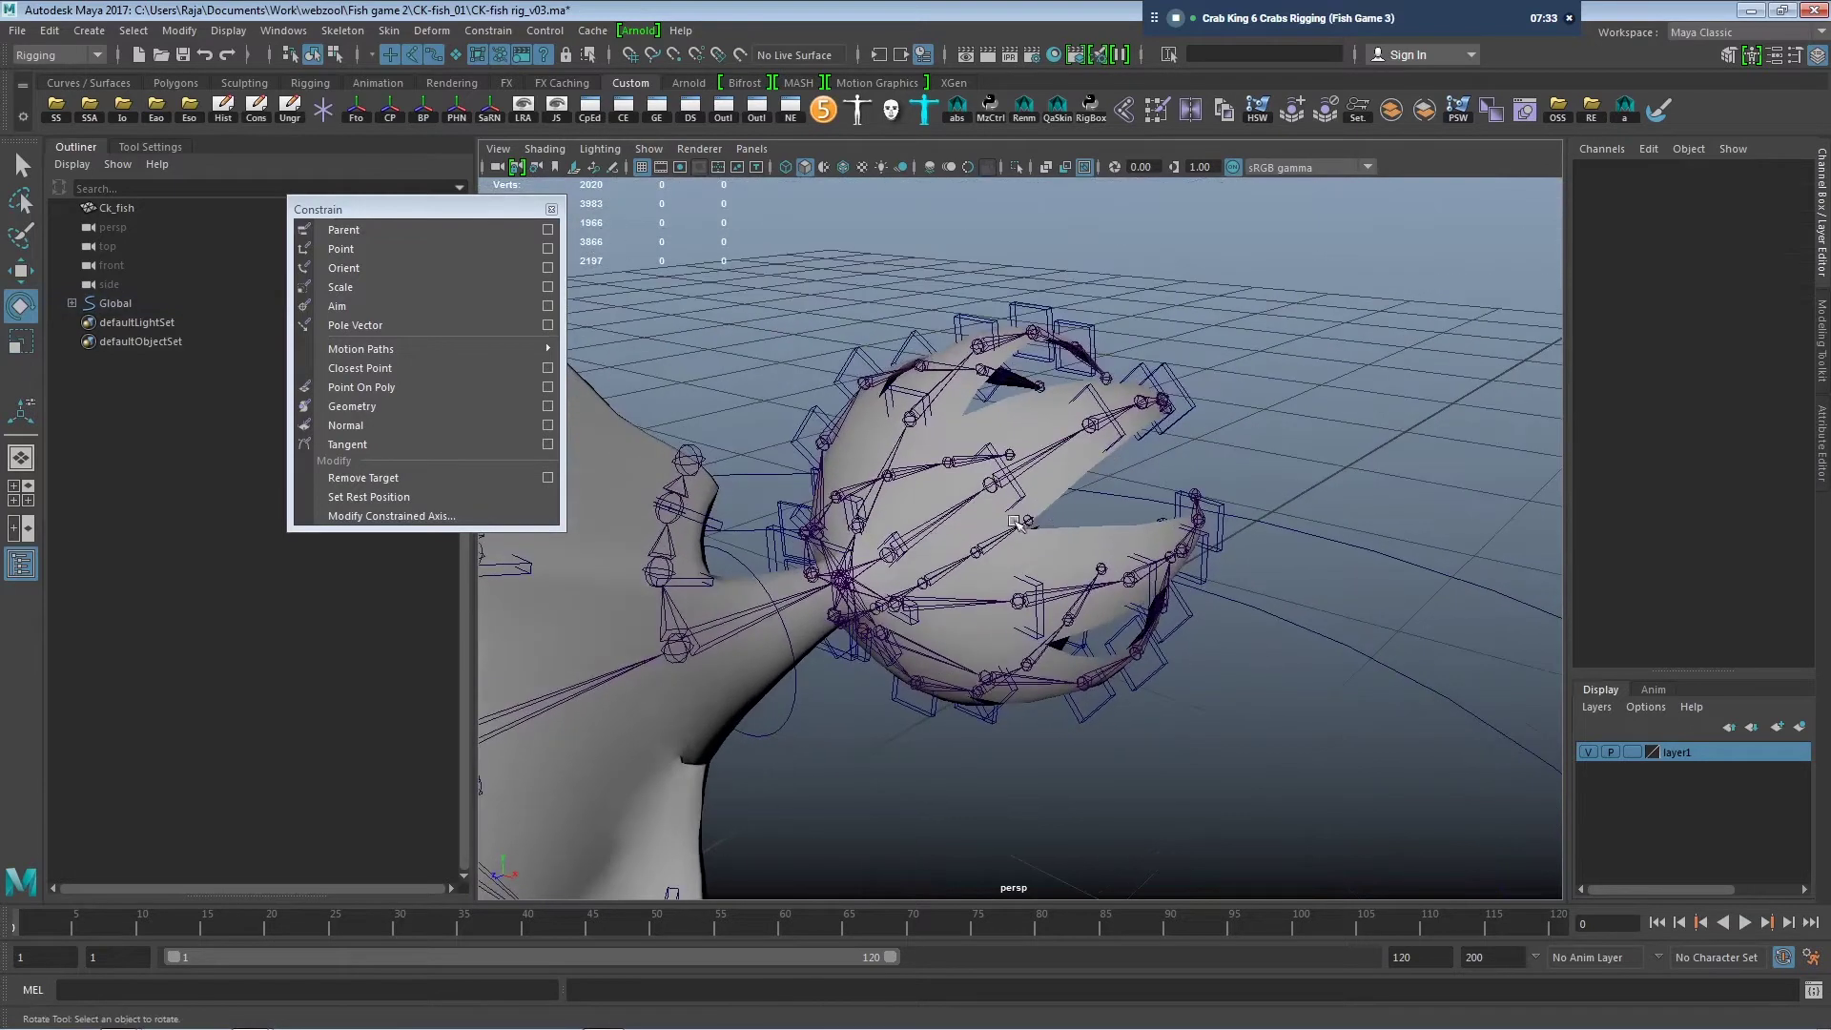
Undo curve1's test rotation, close the floating Constrain panel, and select Global.
click(923, 545)
key(ctrl+z)
alt+drag(945, 599, 937, 667)
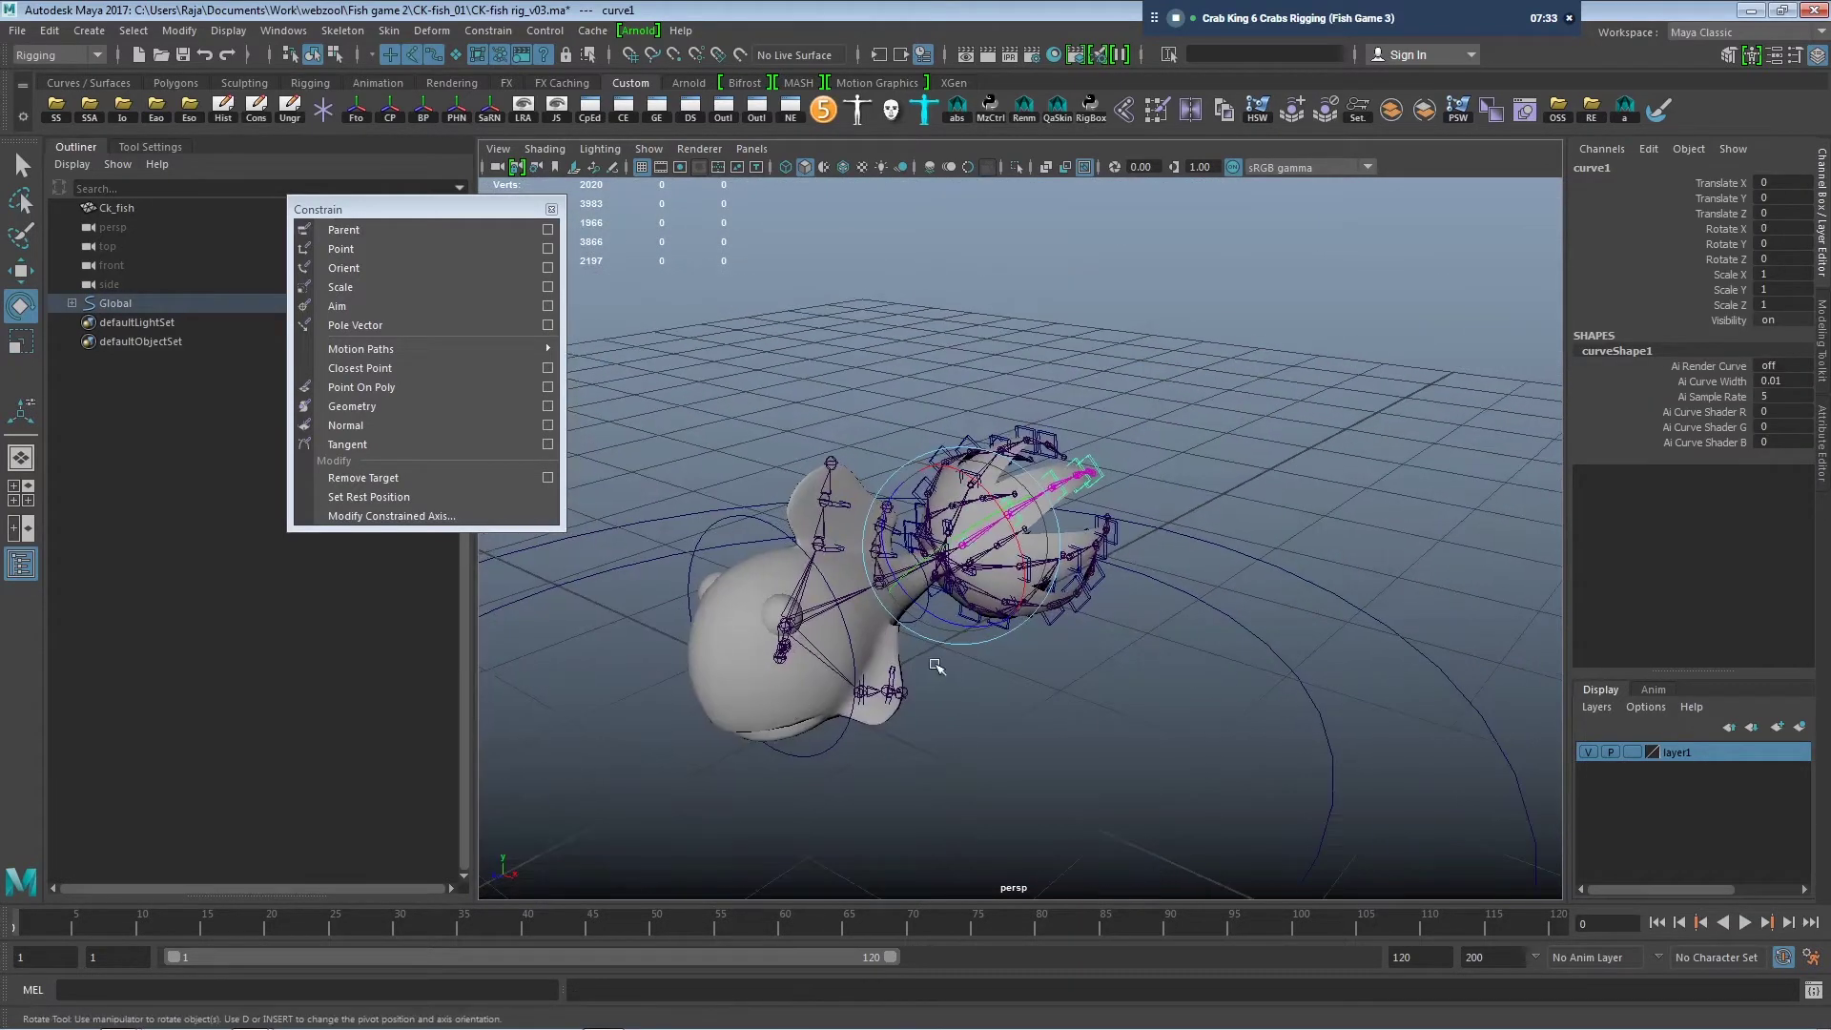
click(550, 211)
alt+drag(820, 534, 954, 654)
click(1233, 743)
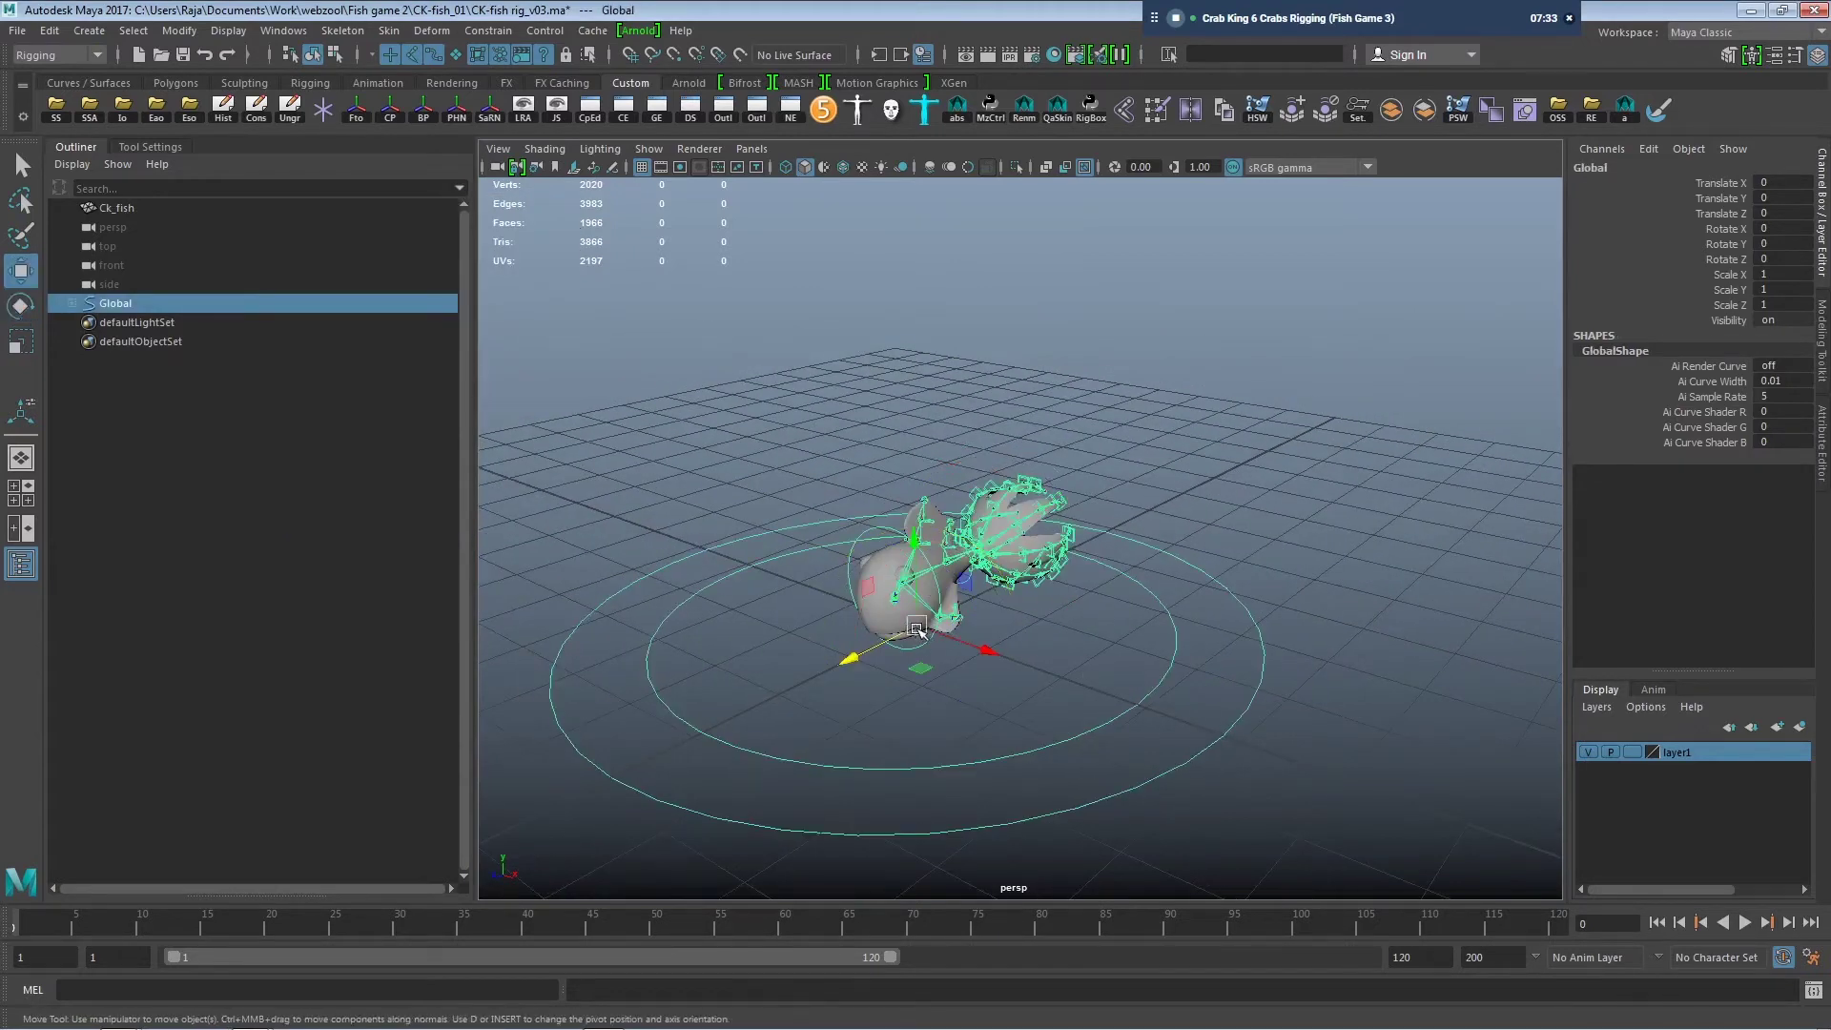
drag(916, 630, 858, 410)
key(ctrl+z)
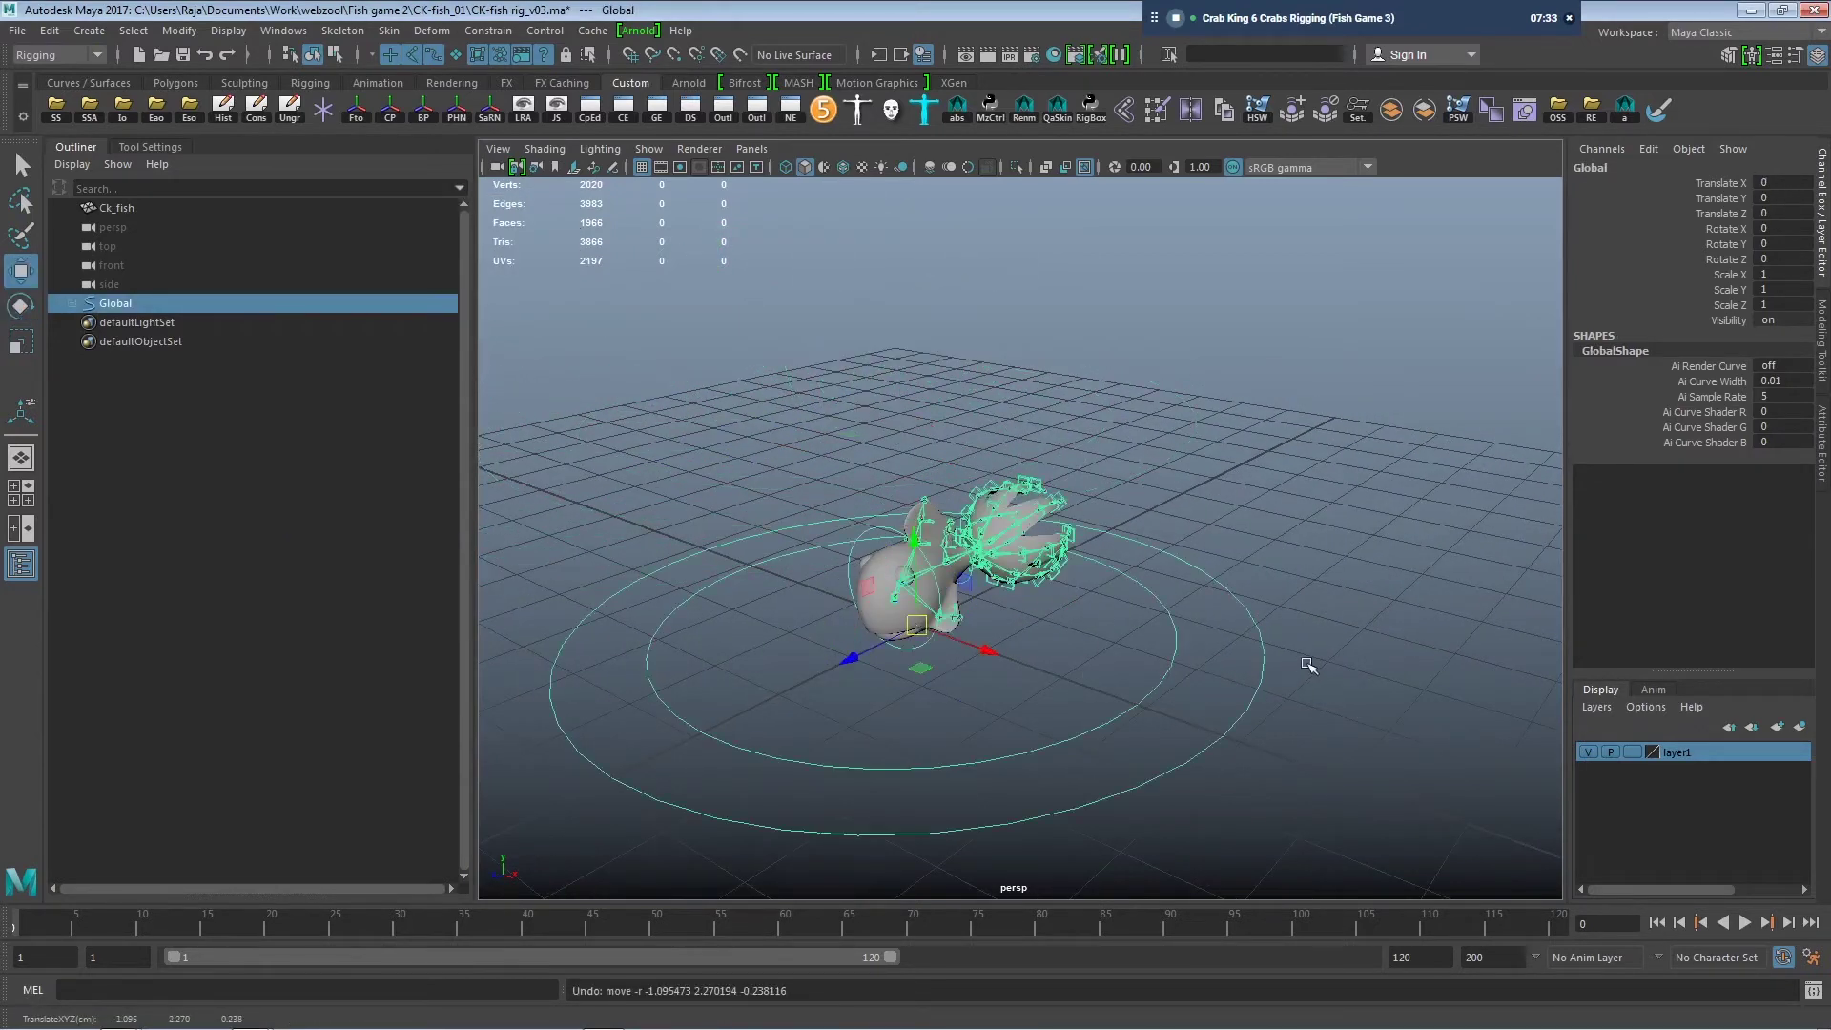
click(1329, 648)
scroll(1185, 633, up, 3)
scroll(1301, 699, up, 3)
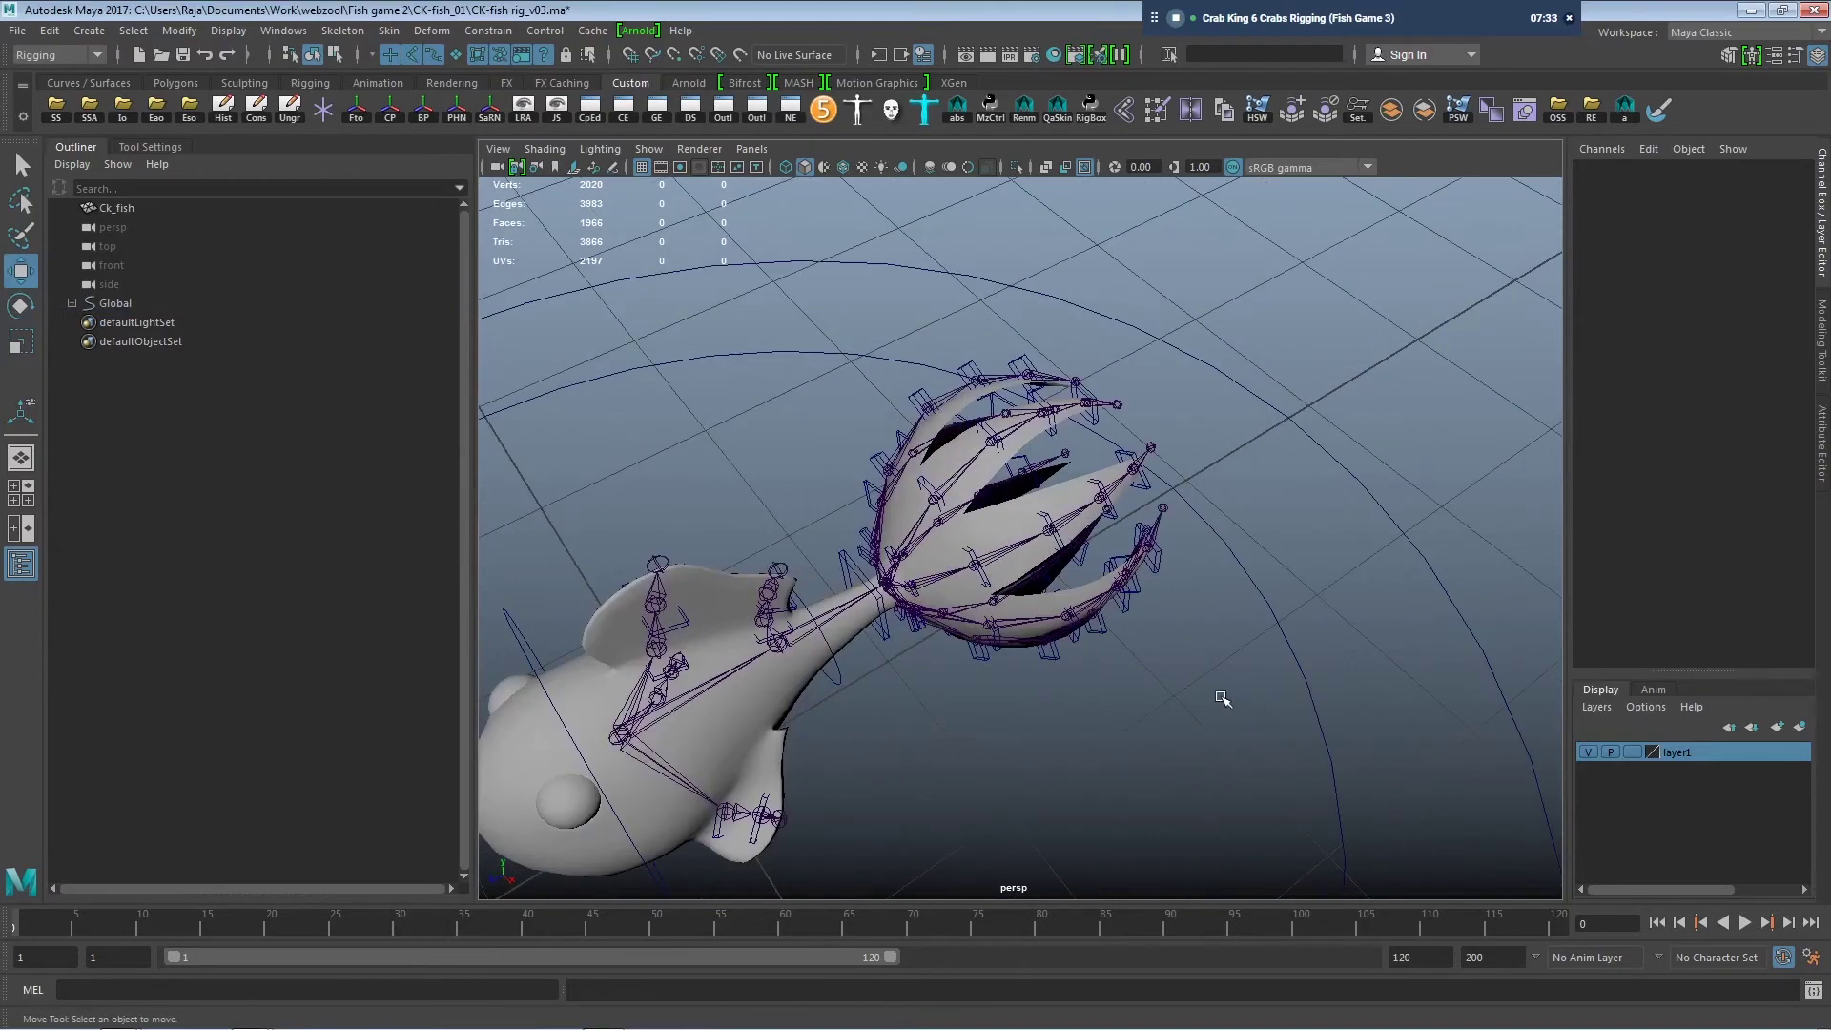
scroll(1223, 699, down, 3)
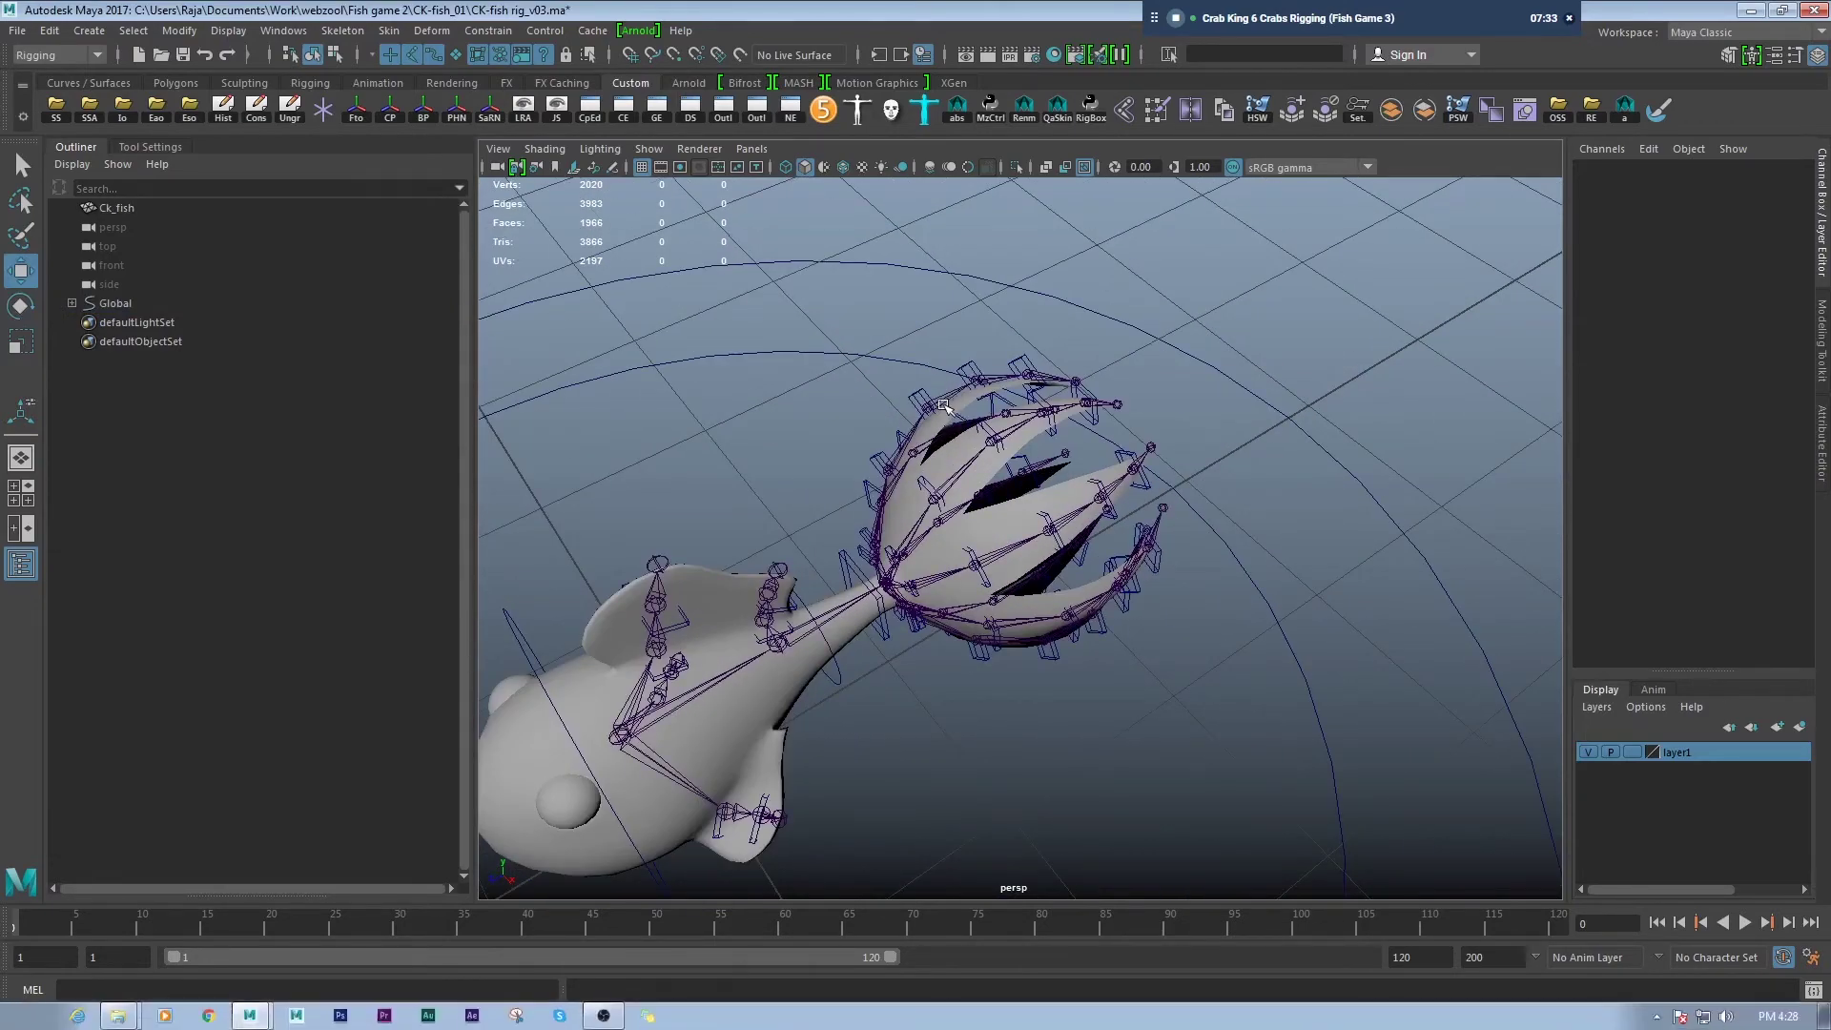
alt+drag(1097, 592, 772, 487)
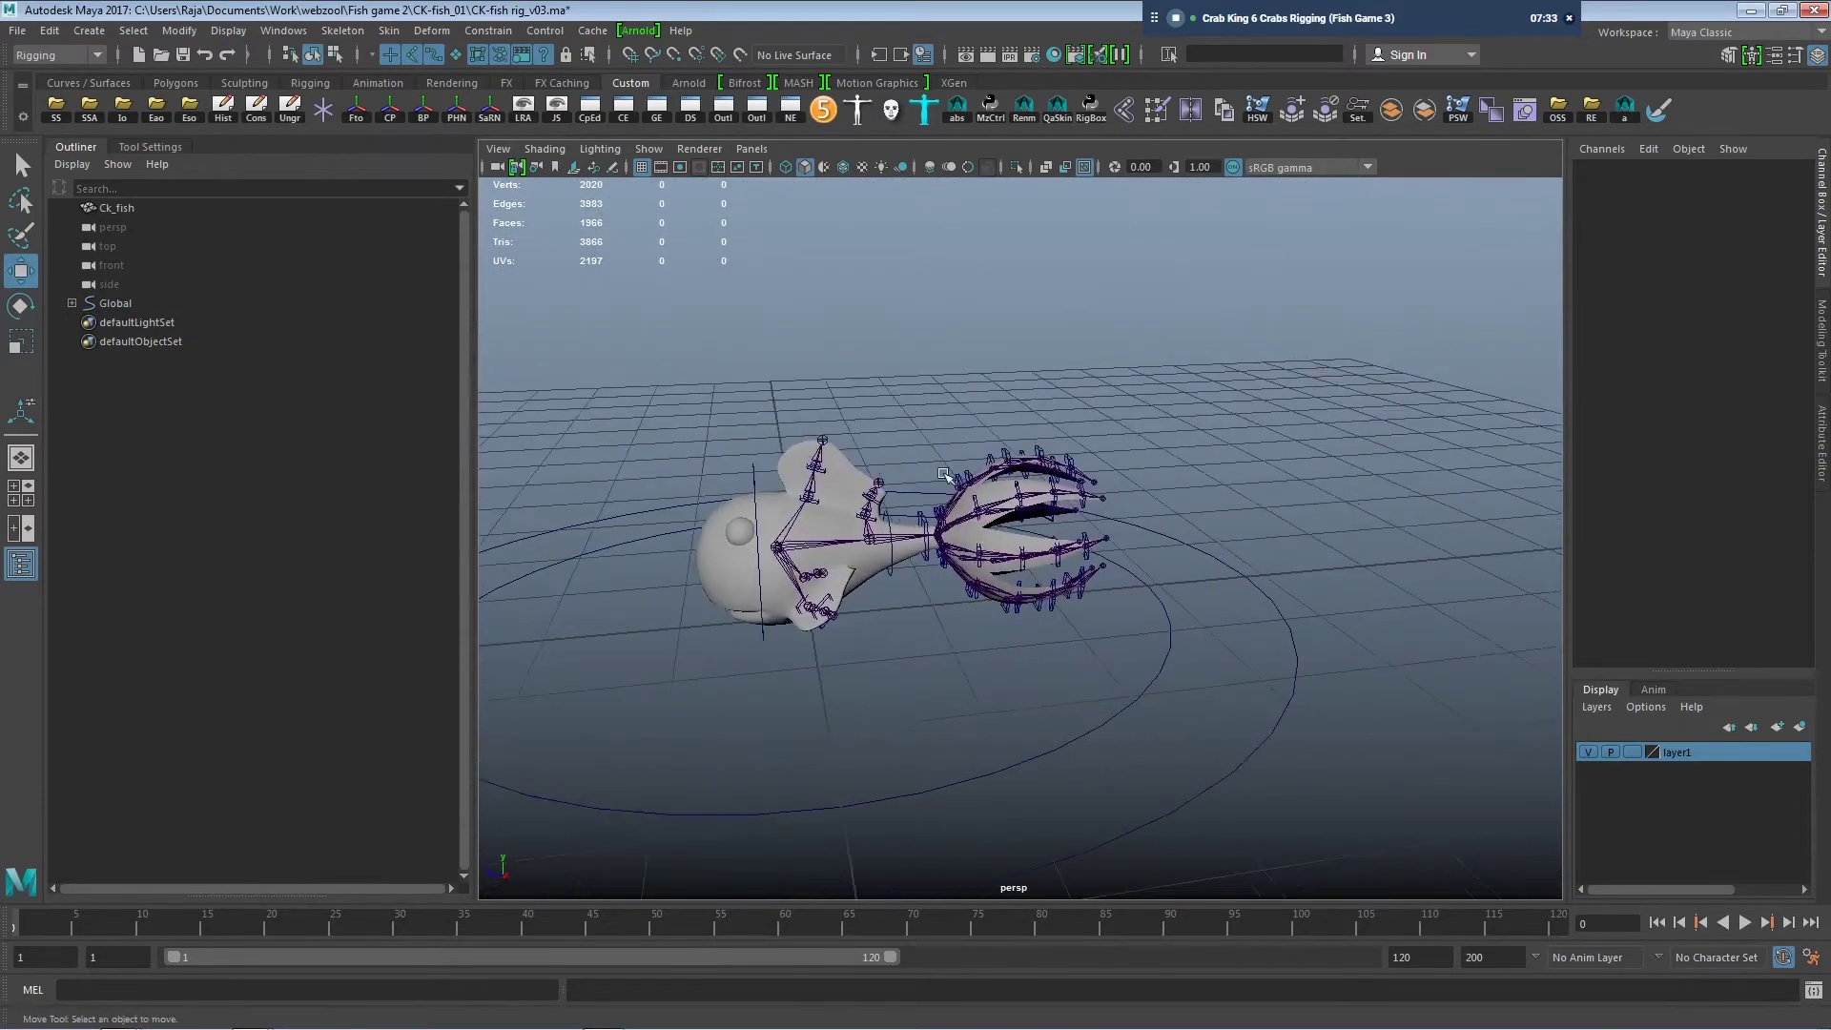
alt+drag(944, 474, 1152, 534)
alt+right_drag(1152, 534, 1056, 553)
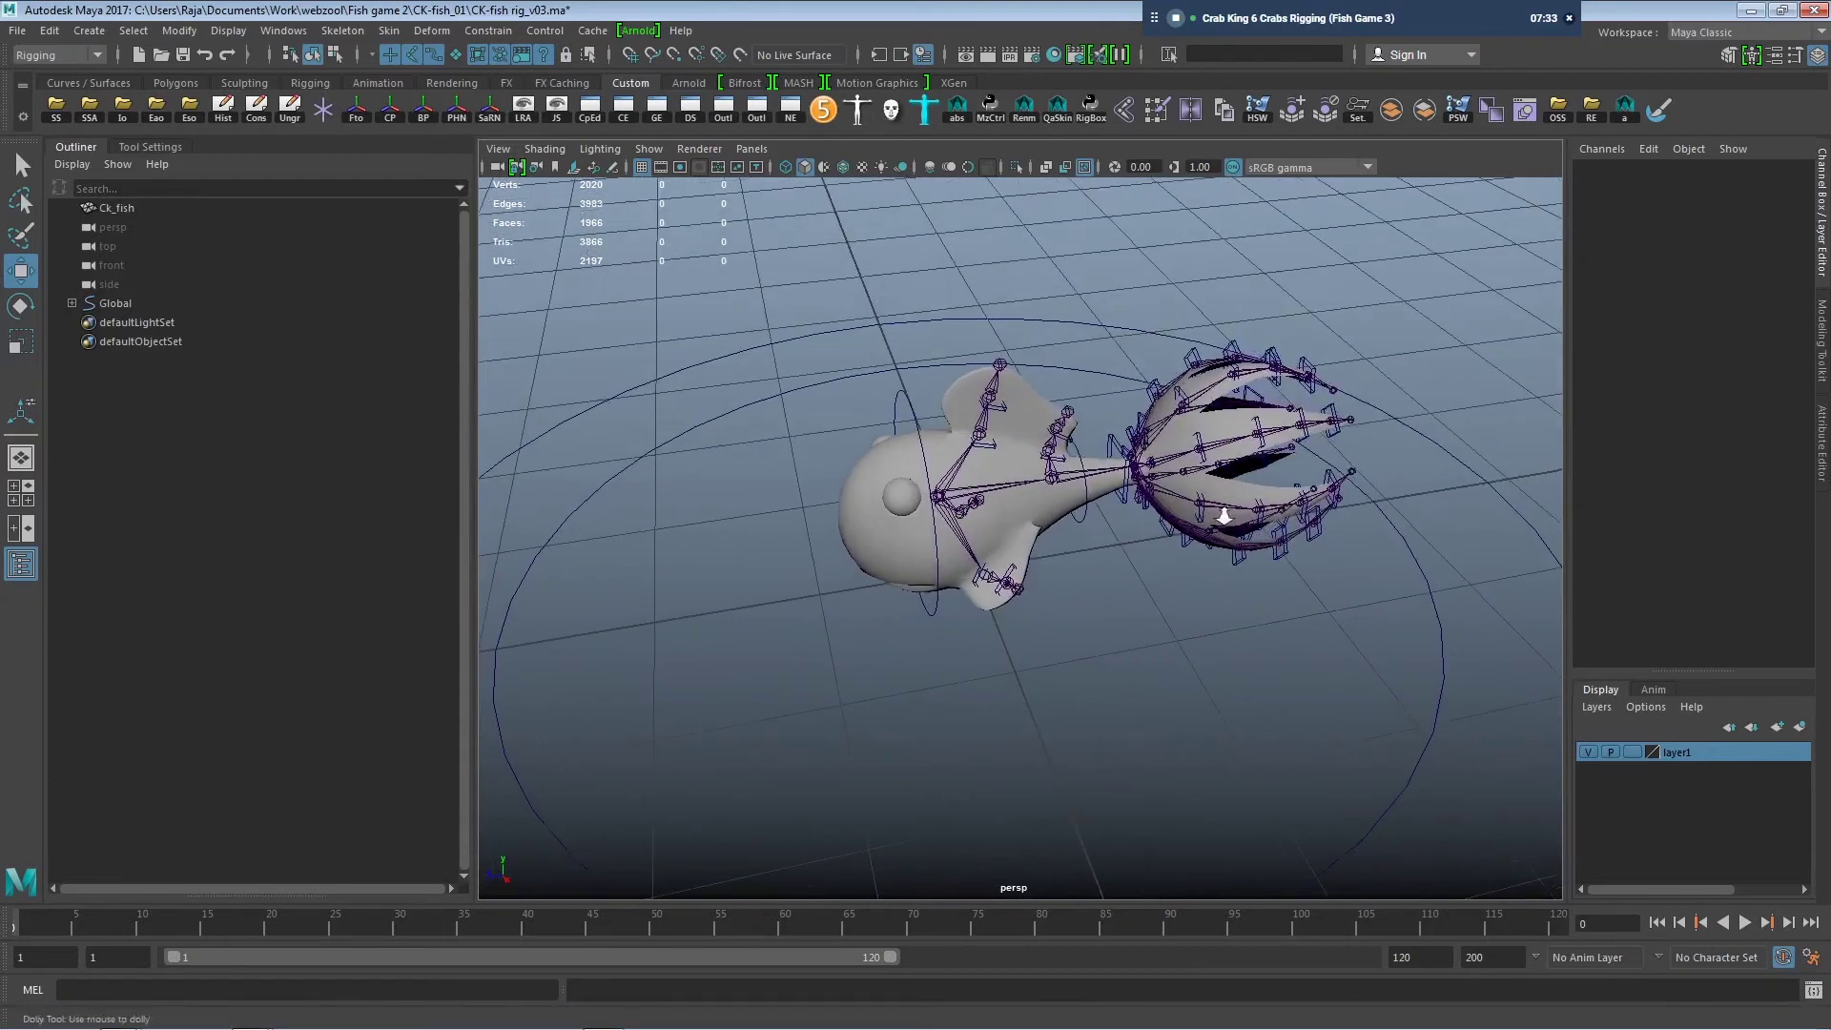